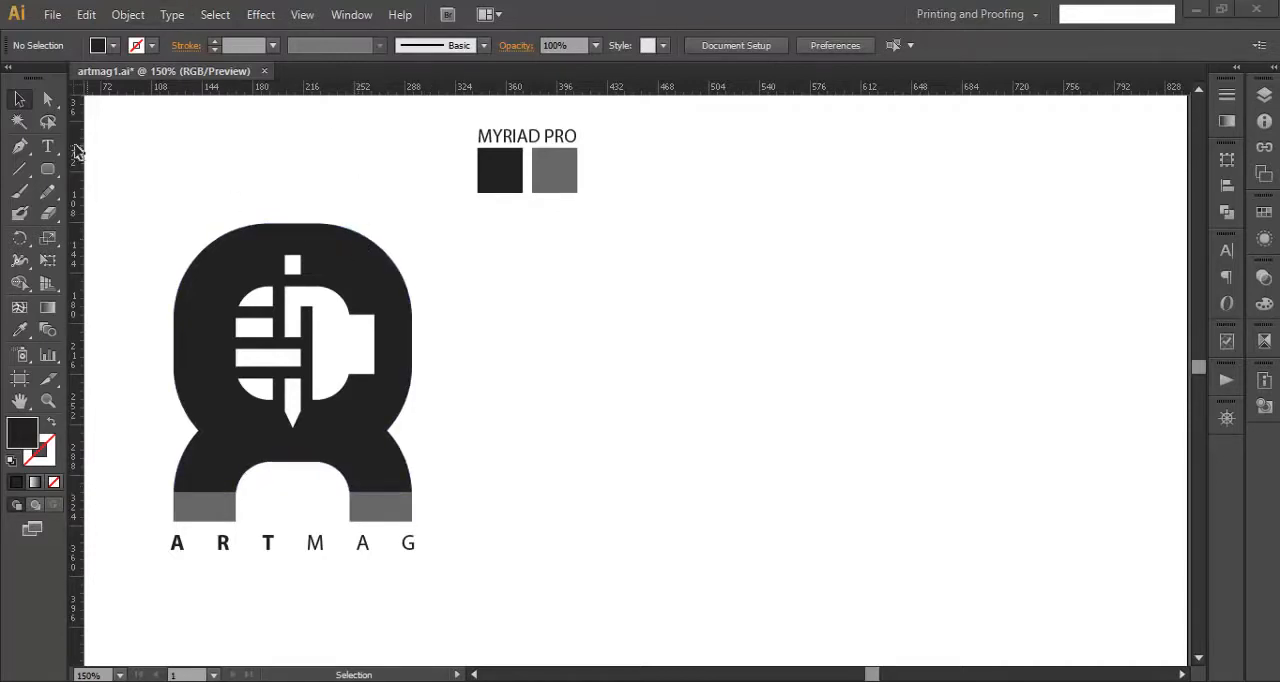
- Draw a 100 by 100 pt rounded rectangle with a 40 pt corner radius and place it on the empty canvas beside the sample logo
{"action": "left_click_drag", "start_coordinate": [47, 169], "coordinate": [120, 193]}
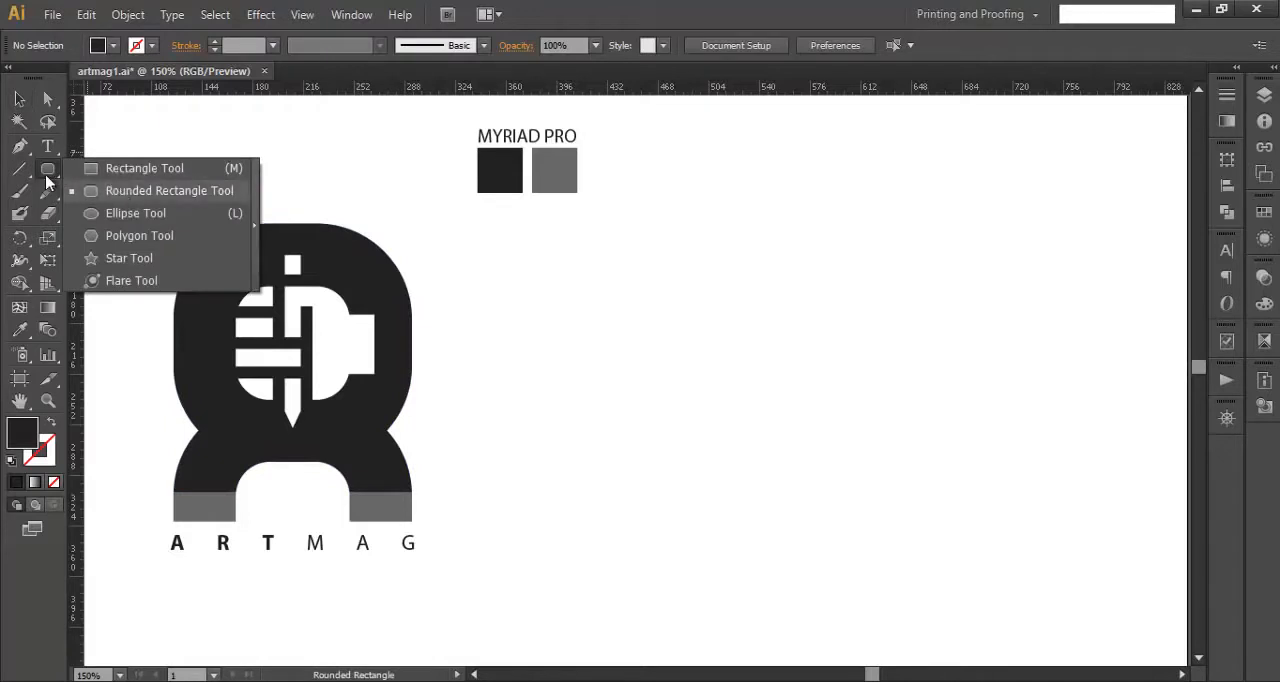
{"action": "left_click_drag", "start_coordinate": [46, 182], "coordinate": [46, 172]}
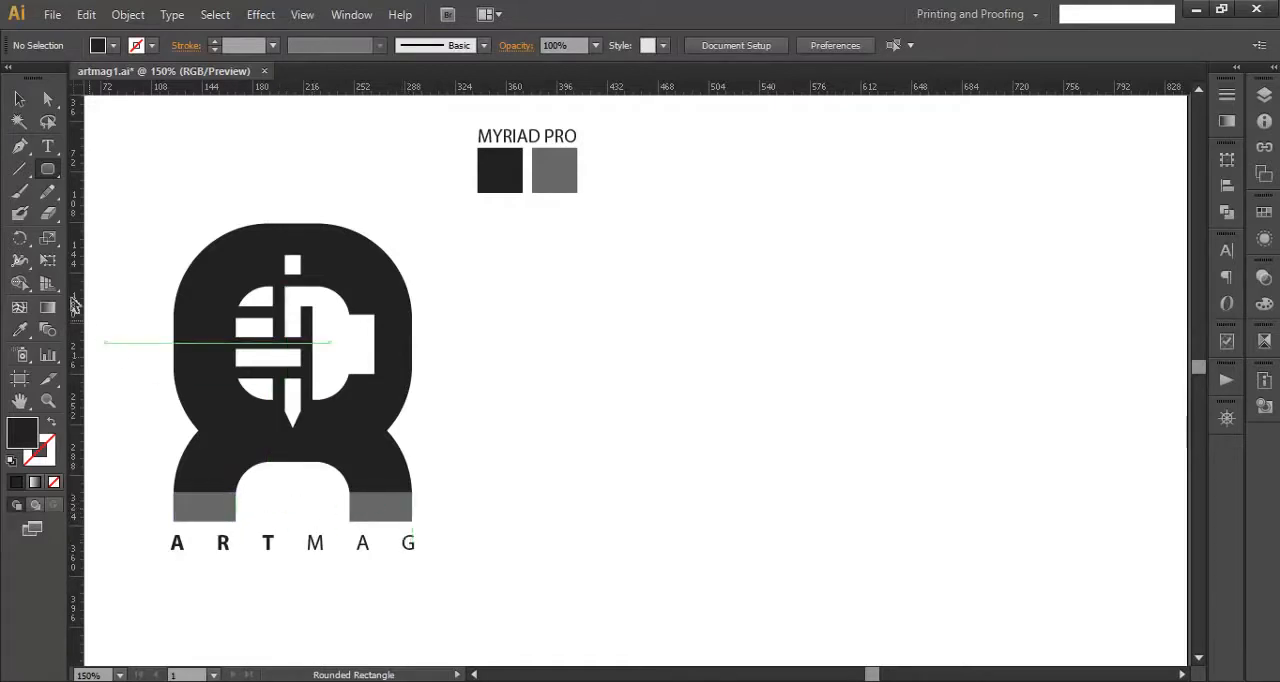
{"action": "left_click", "coordinate": [48, 174]}
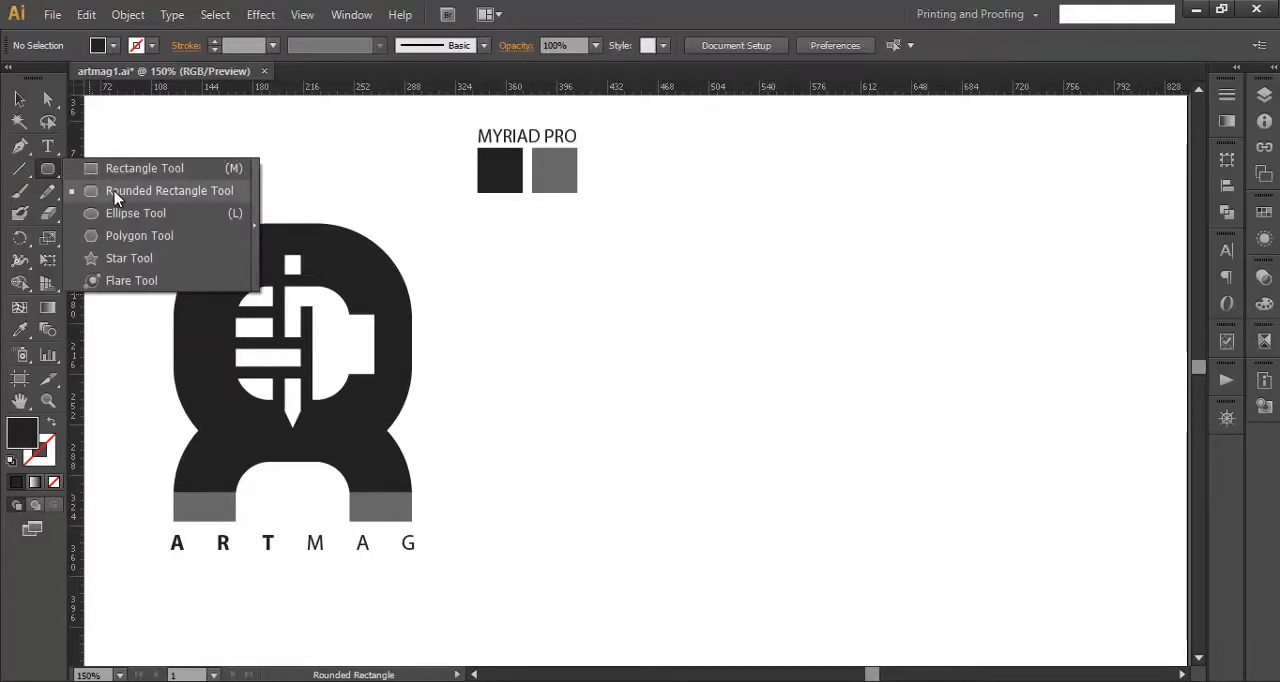
{"action": "left_click", "coordinate": [115, 191]}
{"action": "left_click", "coordinate": [807, 400]}
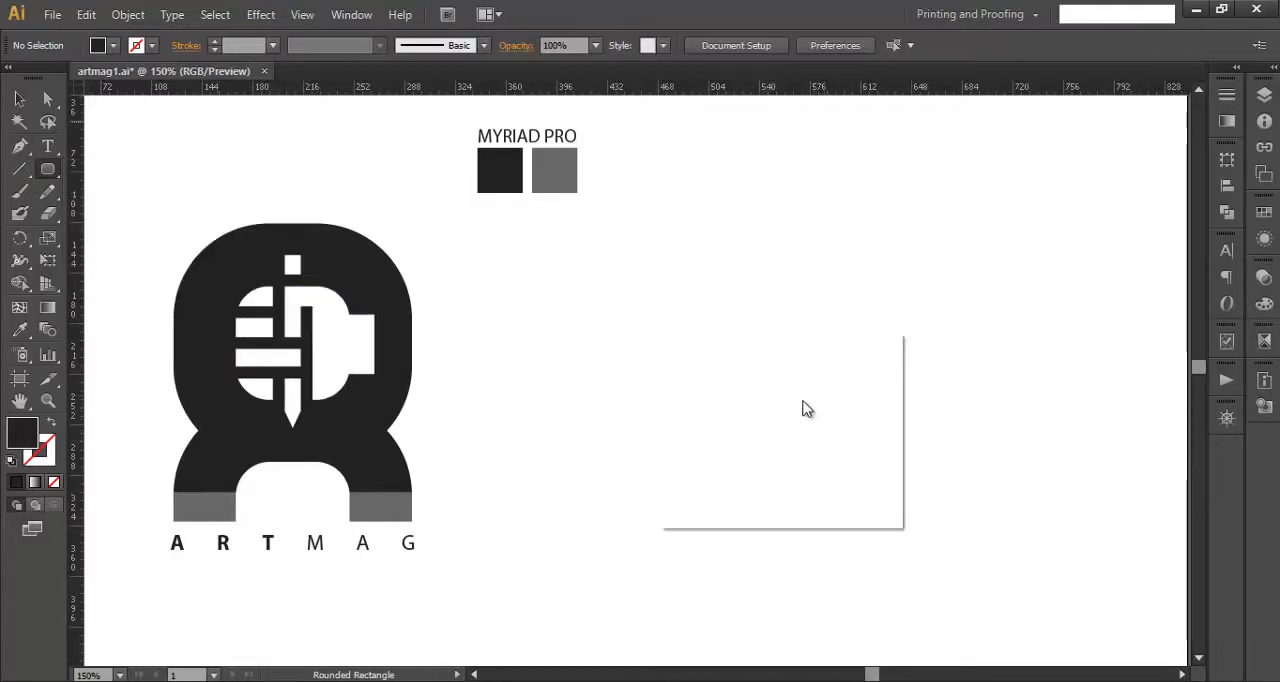
{"action": "left_click_drag", "start_coordinate": [829, 352], "coordinate": [808, 288]}
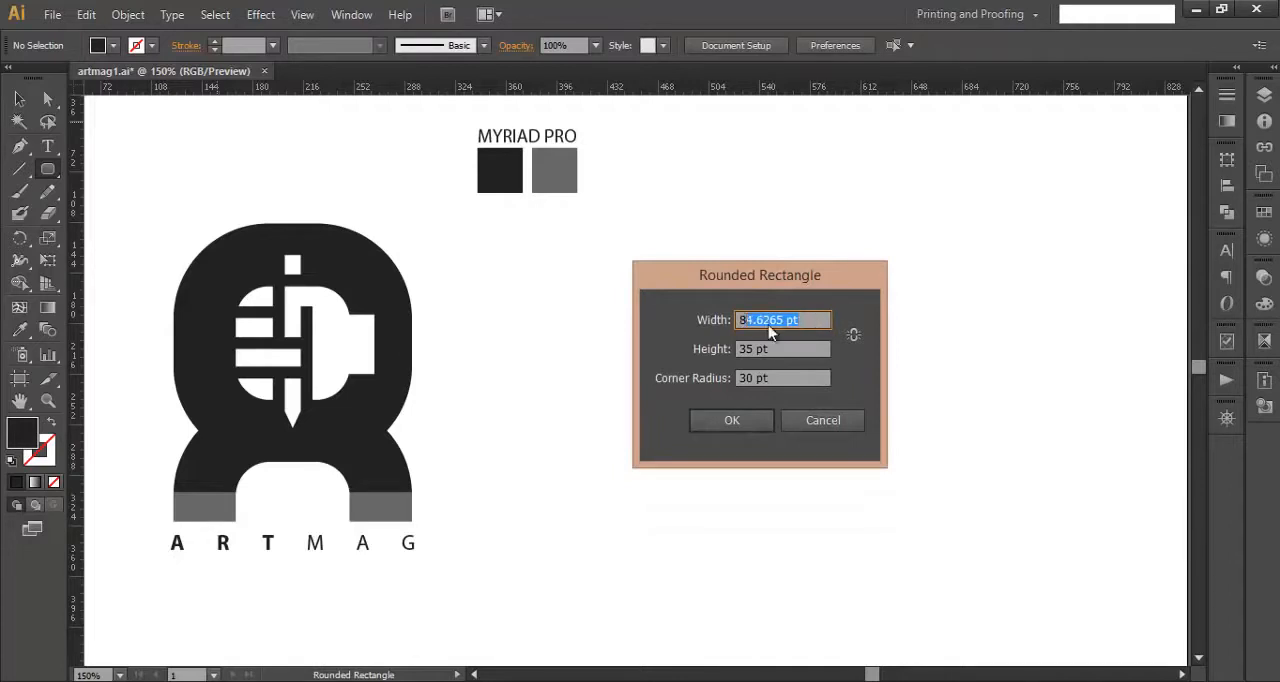
{"action": "type", "text": "100"}
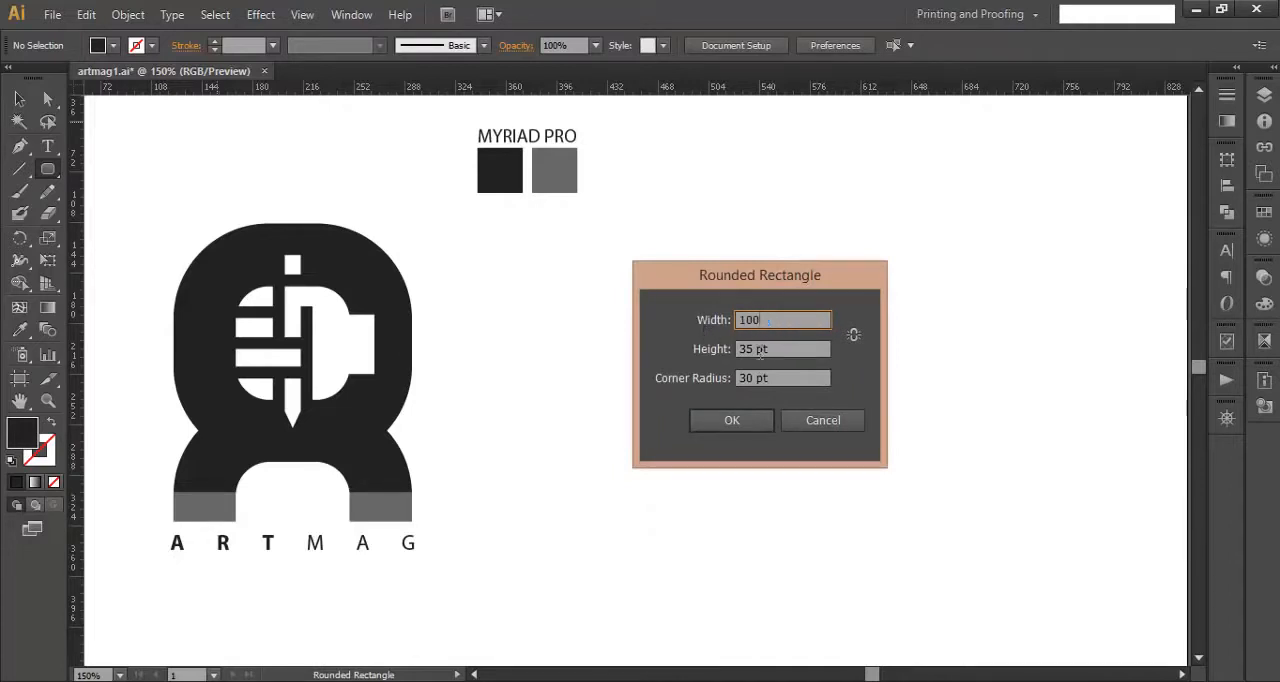
{"action": "left_click", "coordinate": [760, 348]}
{"action": "type", "text": "100"}
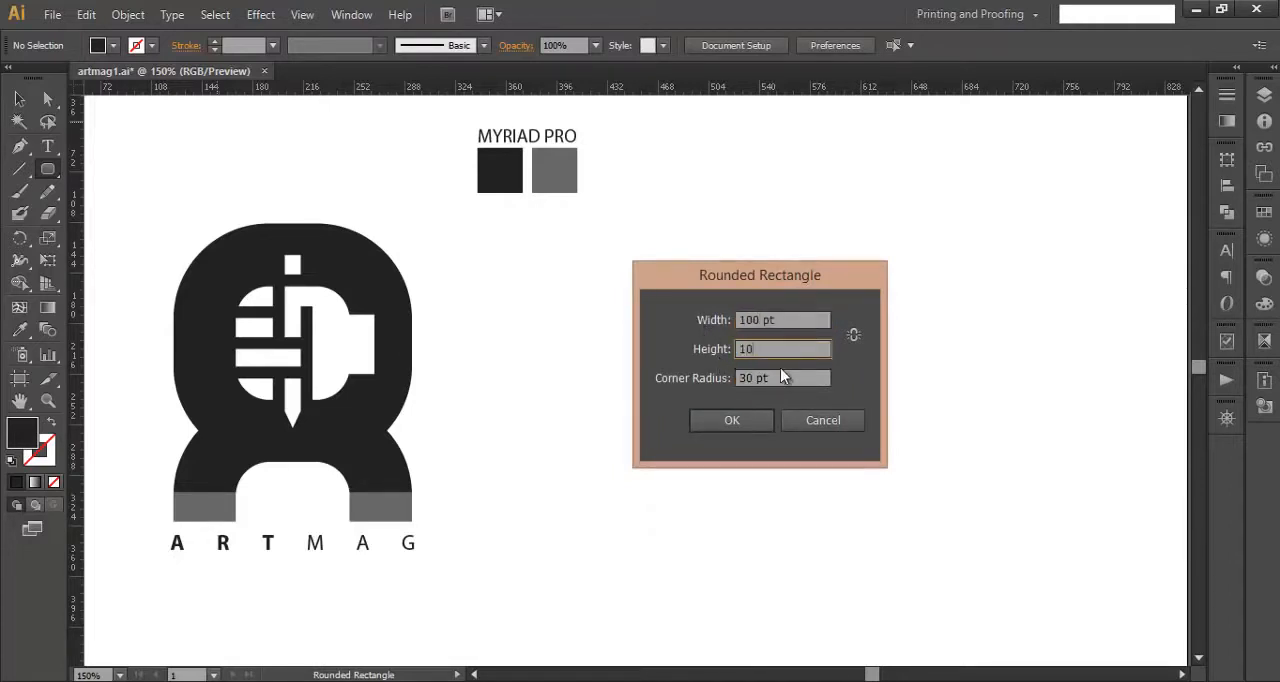
{"action": "left_click", "coordinate": [853, 334]}
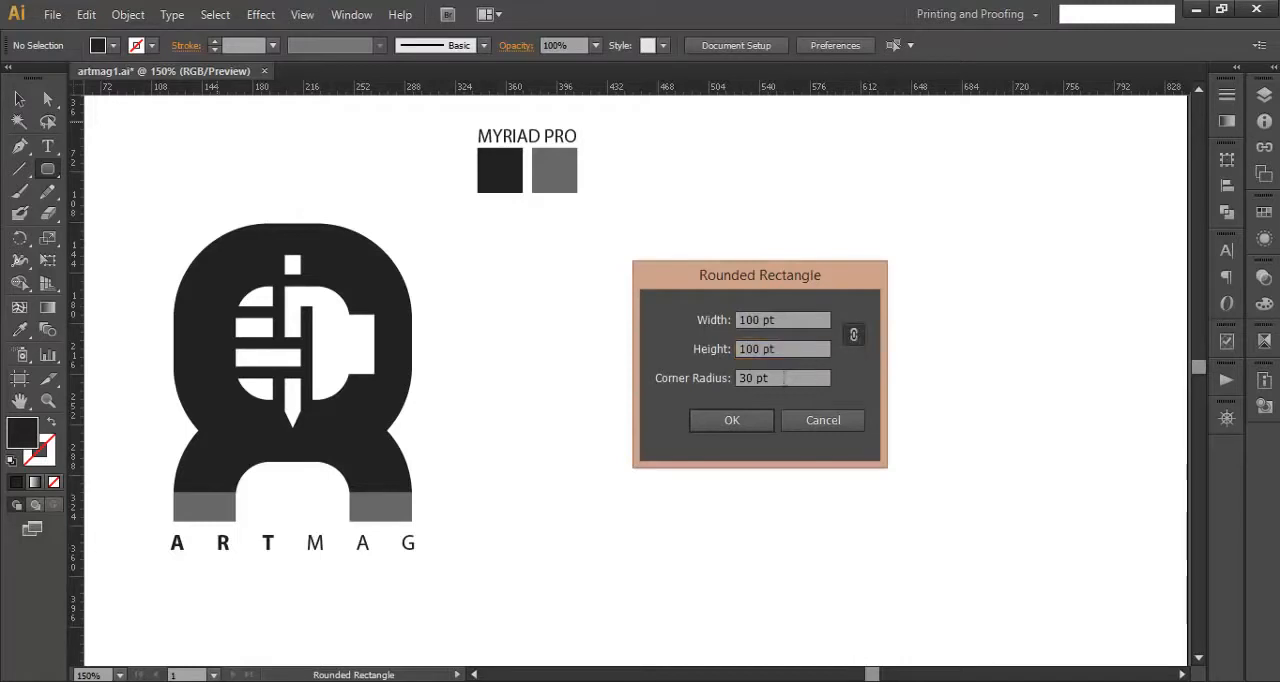
{"action": "left_click_drag", "start_coordinate": [784, 378], "coordinate": [720, 386]}
{"action": "type", "text": "40"}
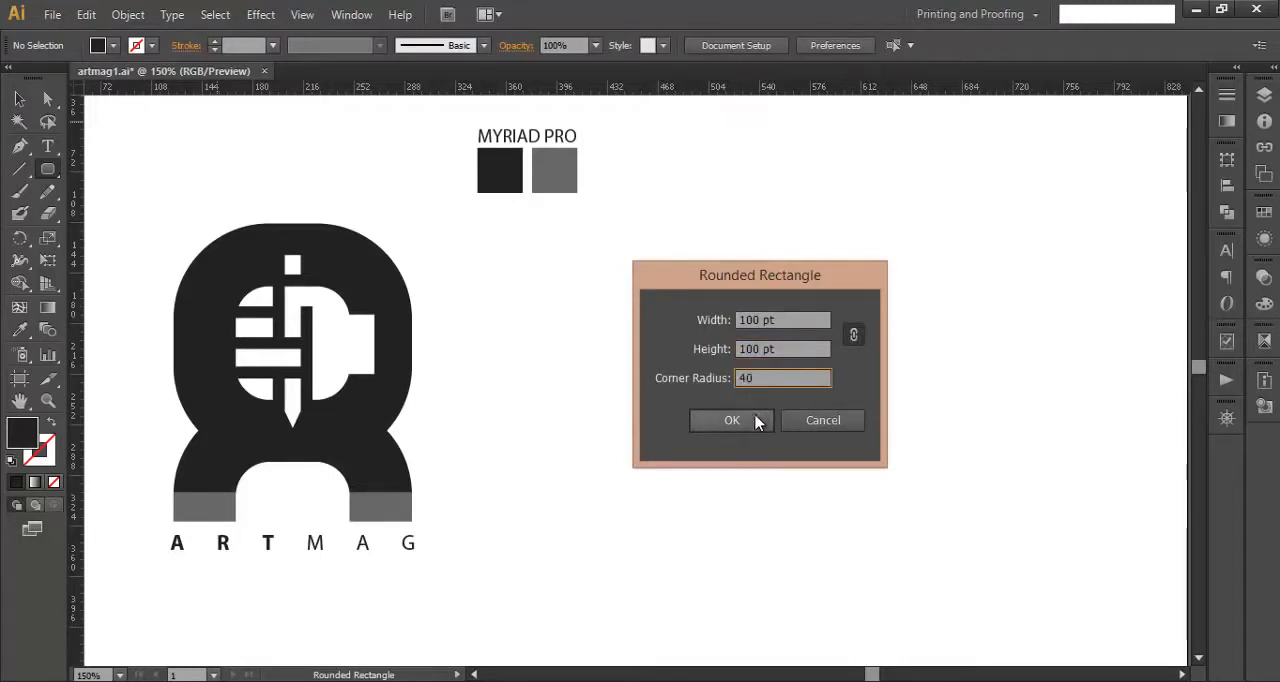
{"action": "left_click", "coordinate": [752, 420]}
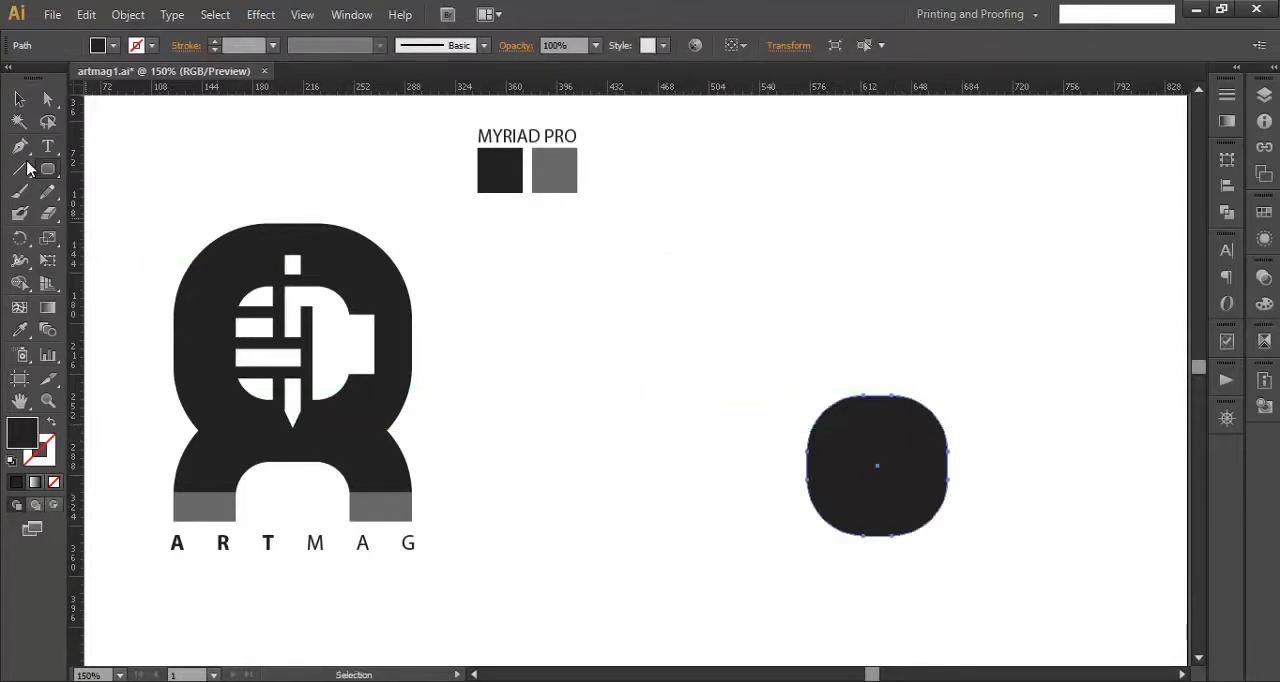
{"action": "left_click", "coordinate": [19, 99]}
{"action": "left_click_drag", "start_coordinate": [844, 457], "coordinate": [688, 386]}
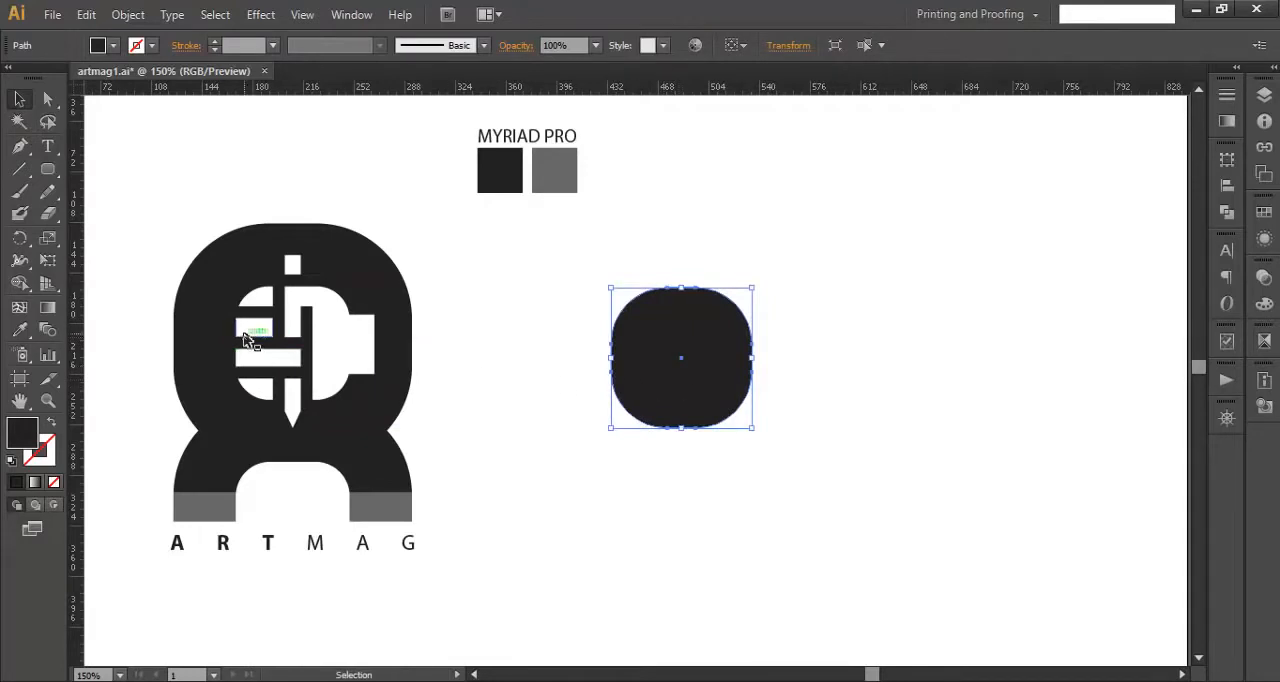
- Create a second 100 by 100 pt rounded rectangle with a 30 pt corner radius beside the first one
{"action": "left_click", "coordinate": [47, 169]}
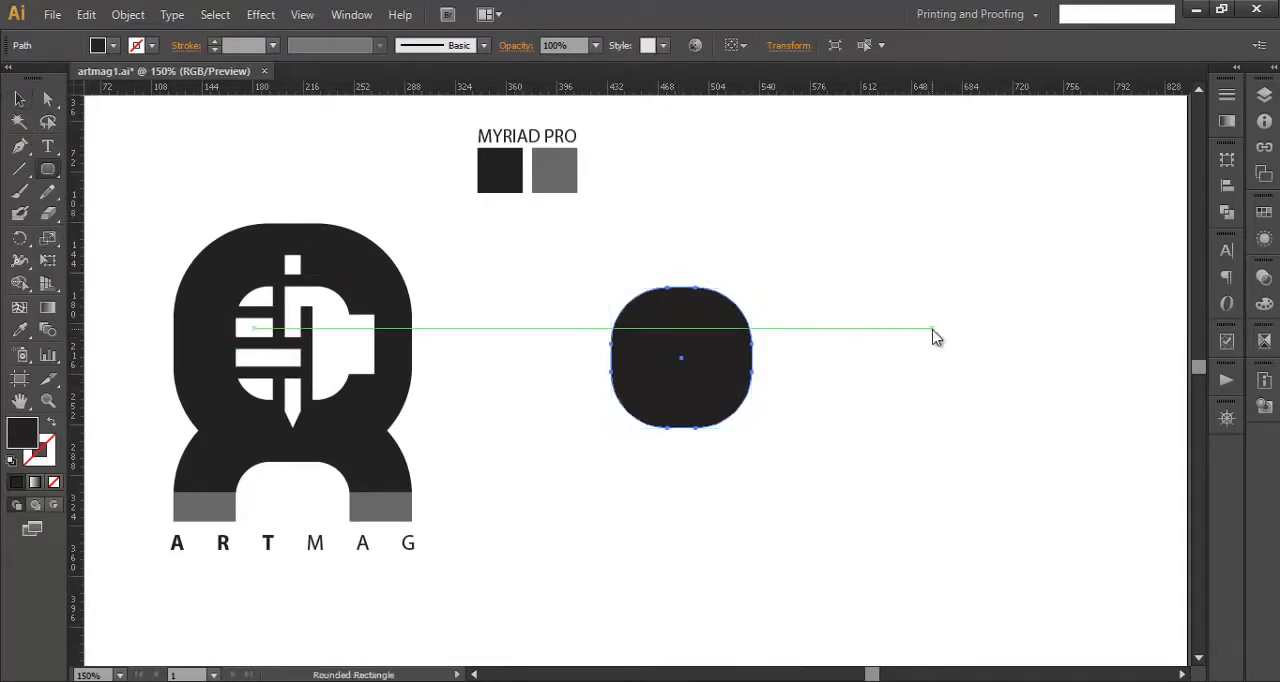
{"action": "left_click", "coordinate": [932, 328]}
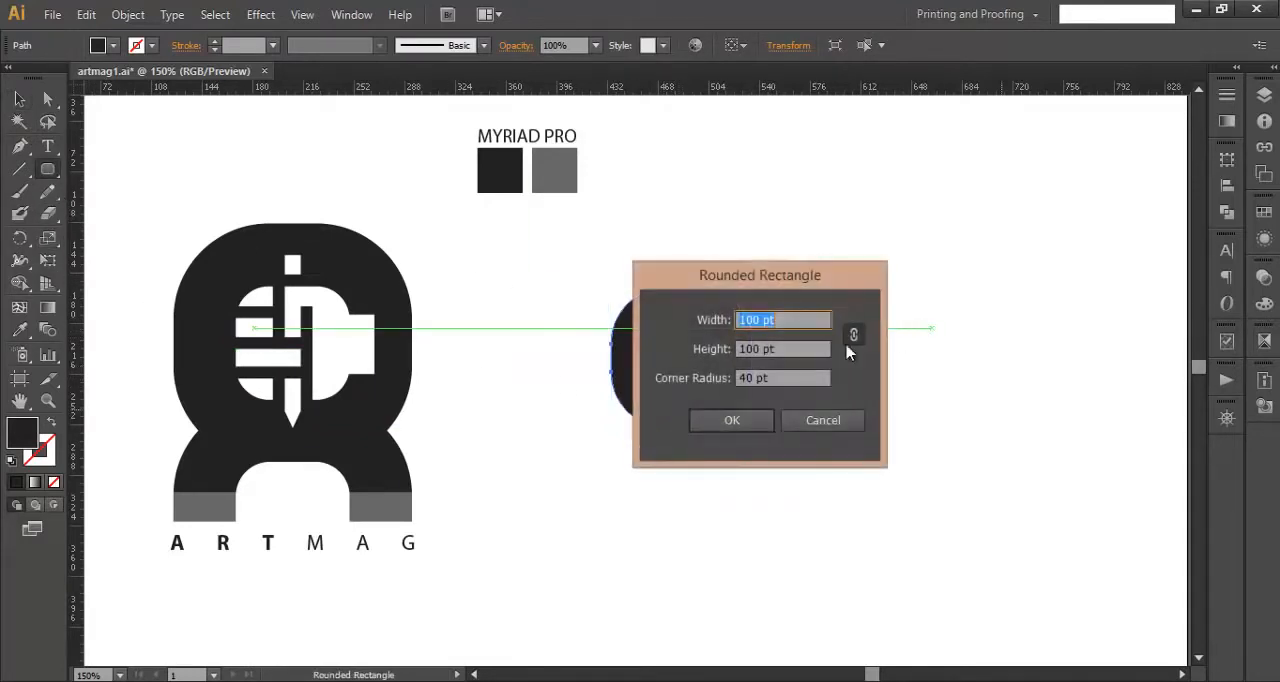
{"action": "double_click", "coordinate": [751, 381]}
{"action": "type", "text": "30"}
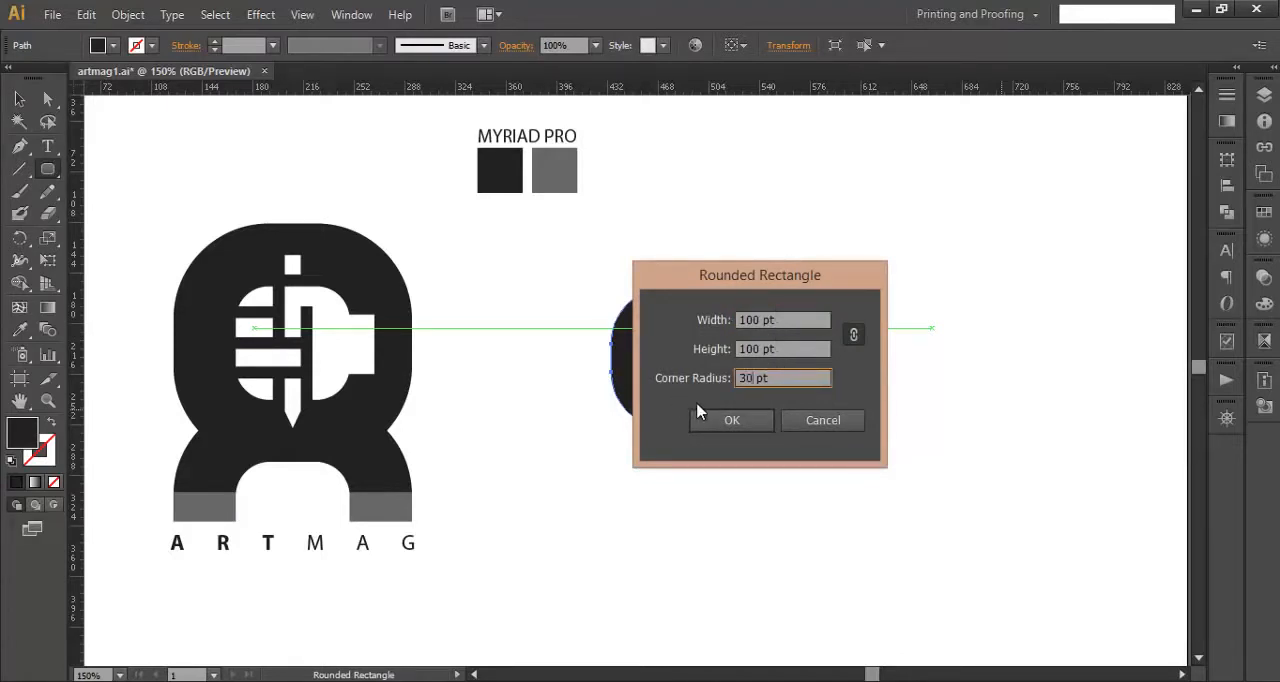
{"action": "left_click", "coordinate": [741, 421]}
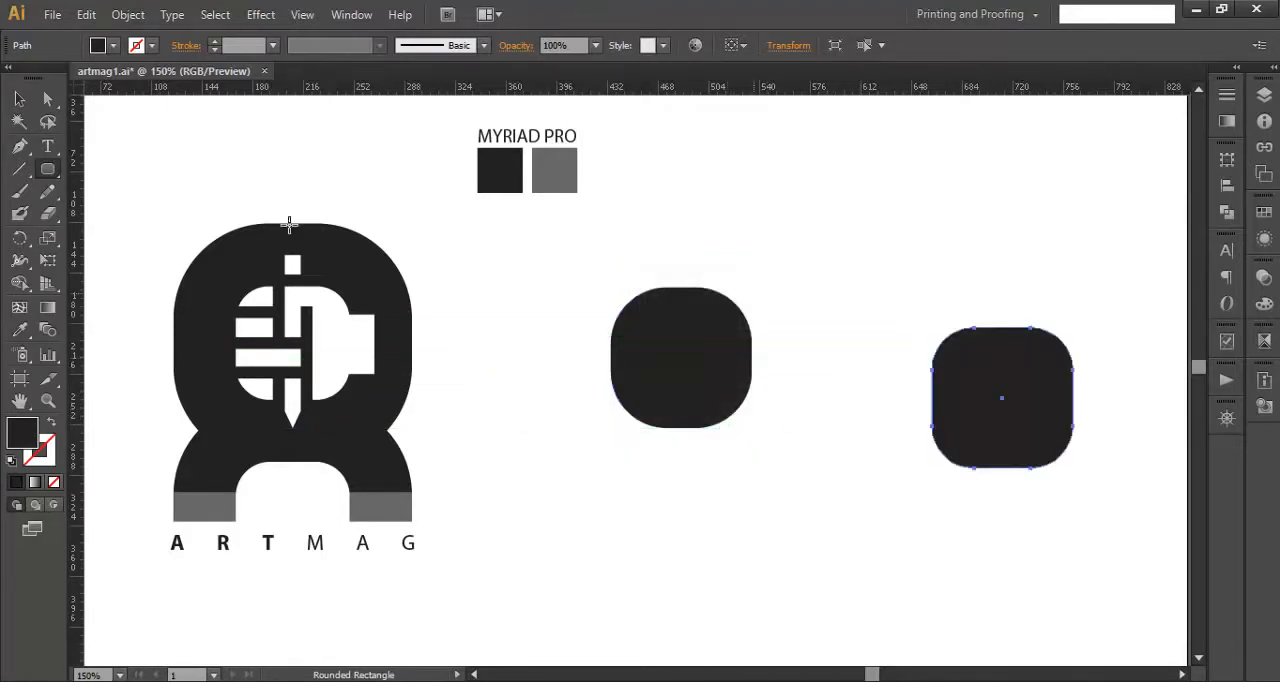
- Scale the second rounded rectangle to about half size from its center and center it inside the first one
{"action": "left_click", "coordinate": [19, 98]}
{"action": "left_click", "coordinate": [18, 99]}
{"action": "left_click_drag", "start_coordinate": [646, 382], "coordinate": [578, 410]}
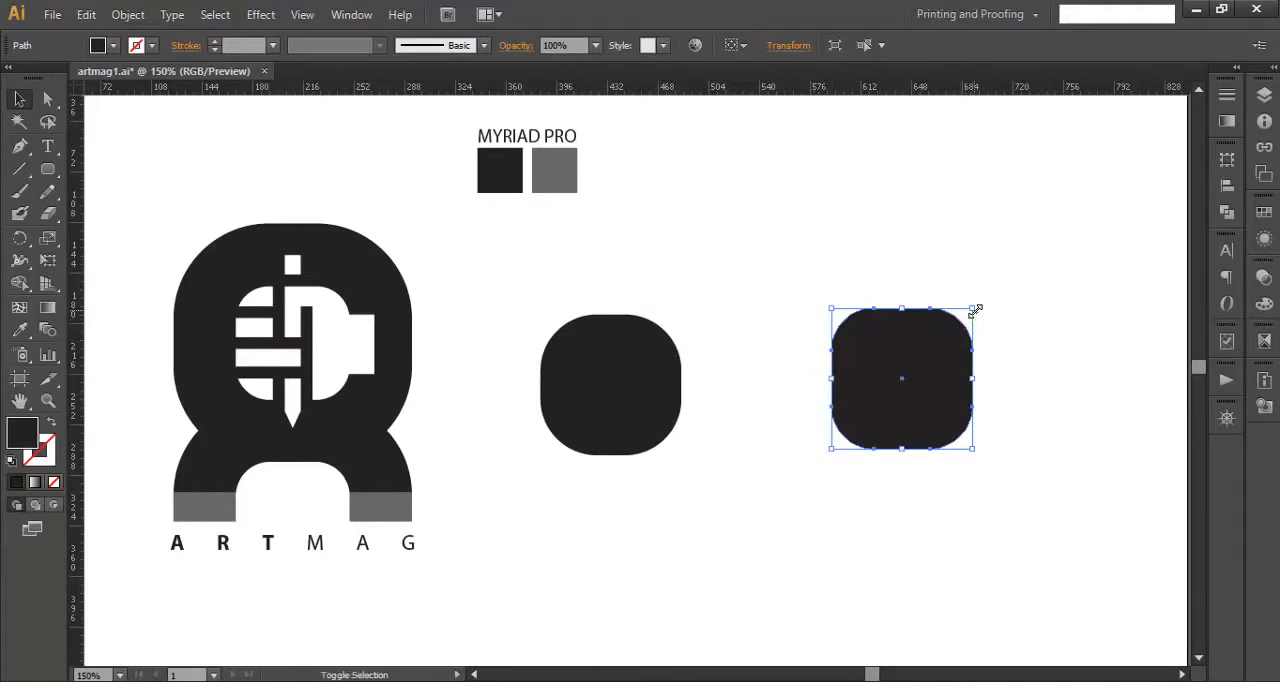
{"action": "left_click_drag", "start_coordinate": [972, 310], "coordinate": [941, 339]}
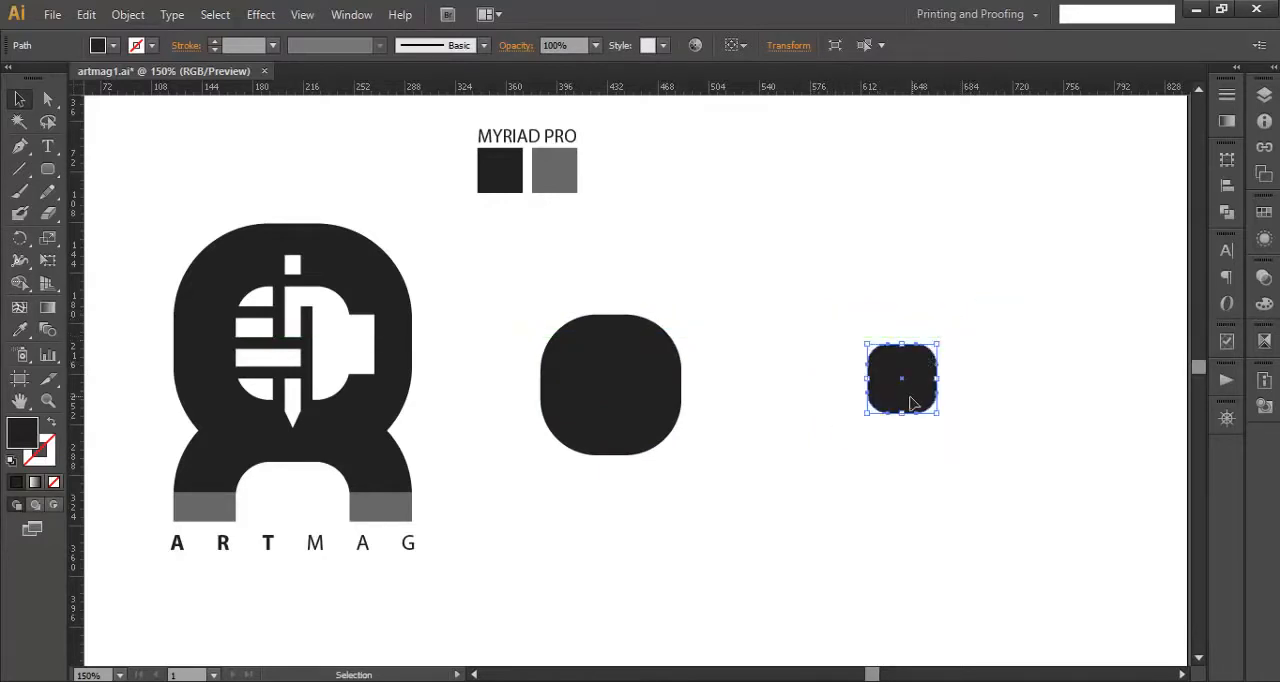
{"action": "left_click_drag", "start_coordinate": [913, 400], "coordinate": [629, 404]}
{"action": "left_click_drag", "start_coordinate": [774, 449], "coordinate": [629, 359]}
{"action": "left_click", "coordinate": [783, 340]}
- Fill the inner rounded rectangle with white sampled from the artboard
{"action": "left_click", "coordinate": [605, 382]}
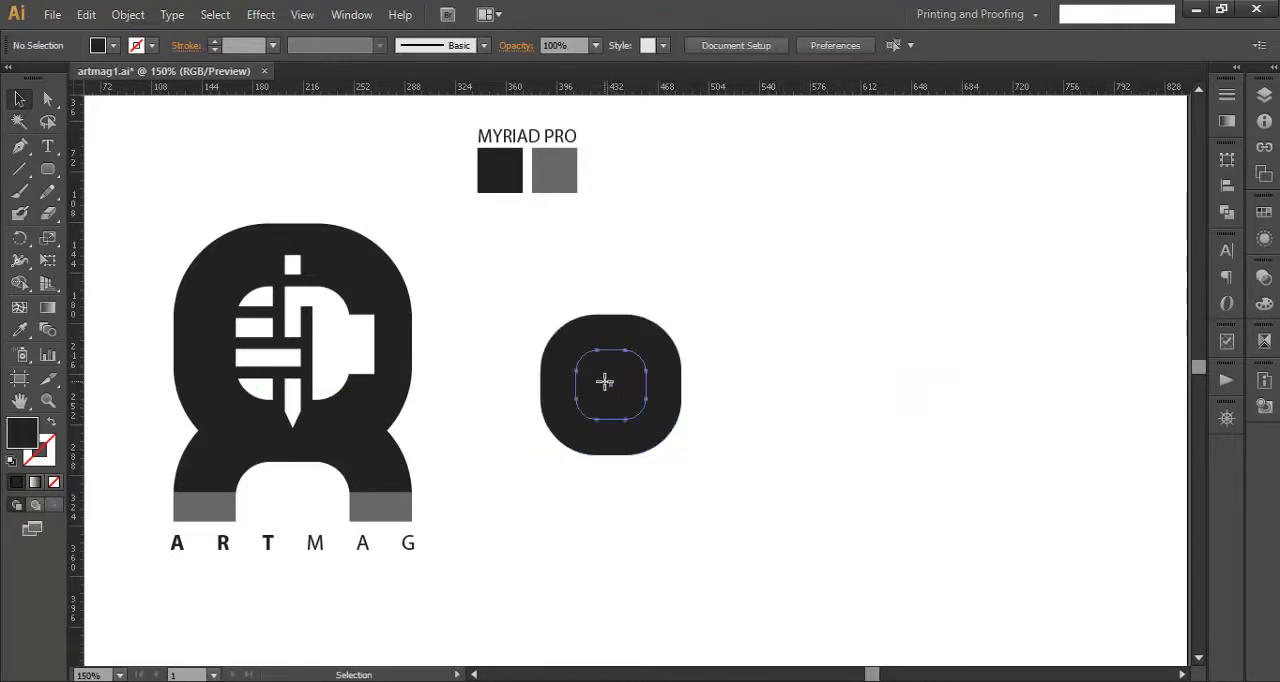
{"action": "key", "text": "i"}
{"action": "left_click", "coordinate": [447, 306]}
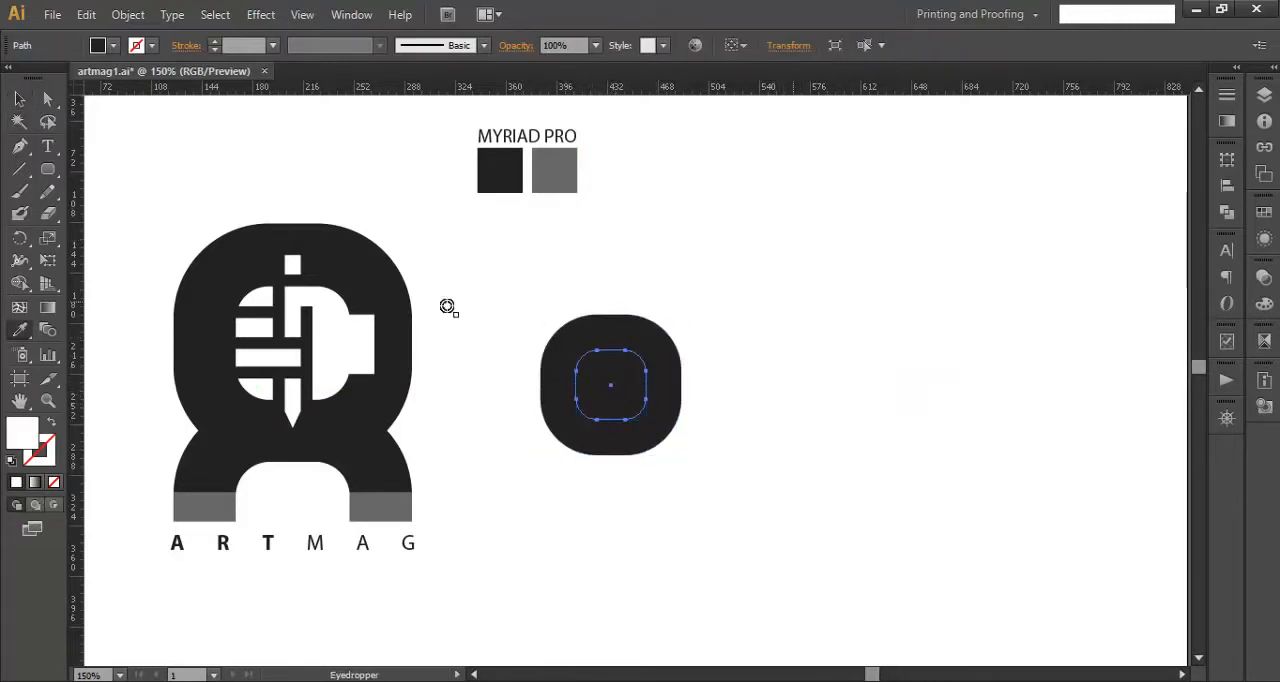
{"action": "left_click", "coordinate": [19, 99]}
{"action": "left_click", "coordinate": [785, 340]}
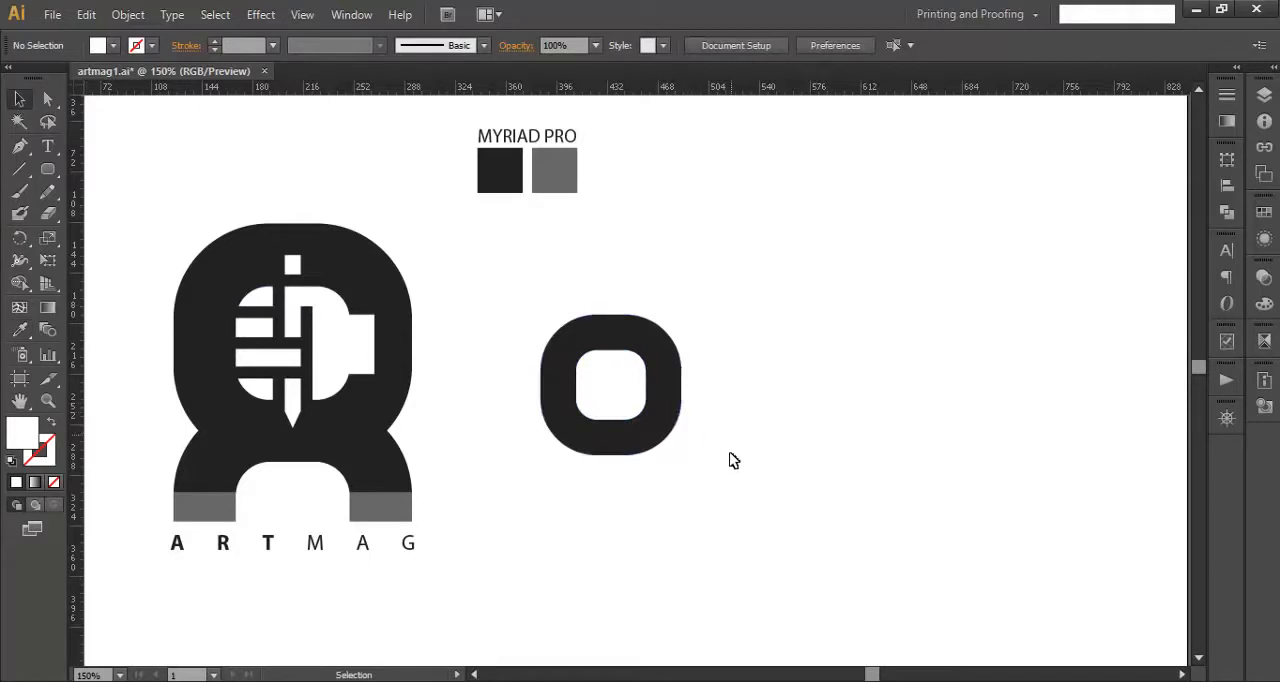
- Scale the white inner shape down slightly from its center to about 47 pt wide
{"action": "left_click", "coordinate": [640, 400]}
{"action": "key", "text": "ctrl+plus"}
{"action": "key", "text": "ctrl+plus"}
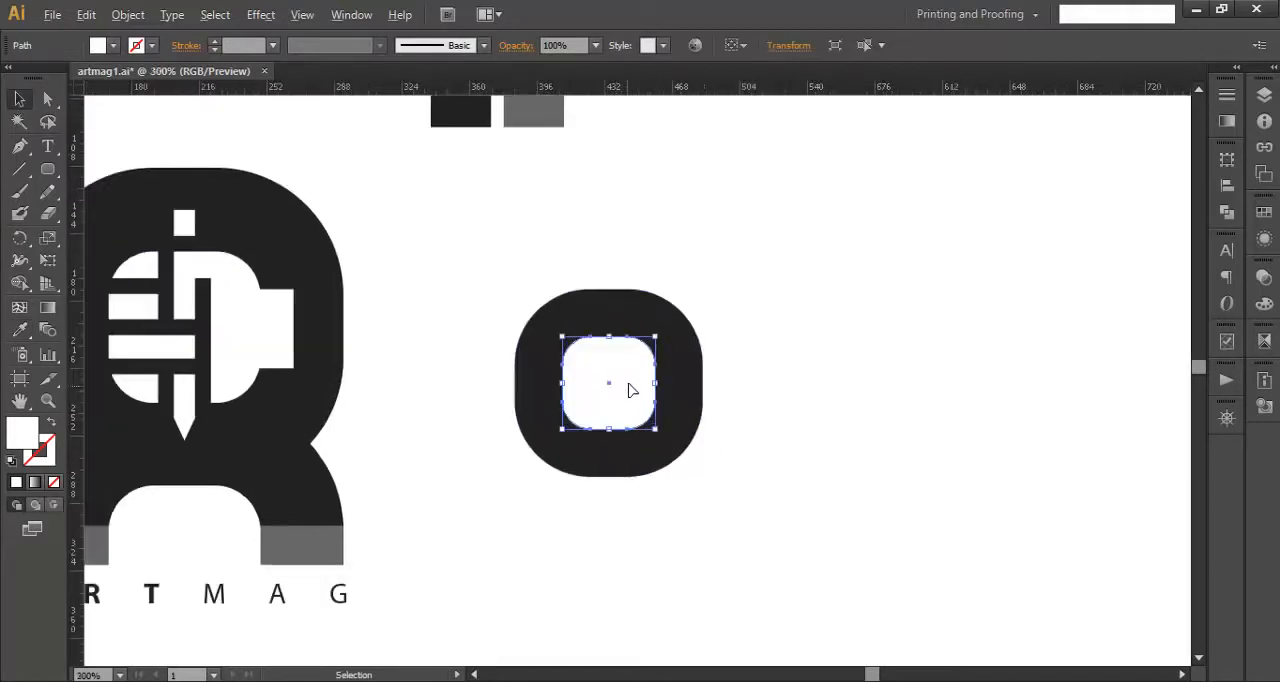
{"action": "left_click_drag", "start_coordinate": [672, 309], "coordinate": [668, 313]}
{"action": "left_click", "coordinate": [803, 333]}
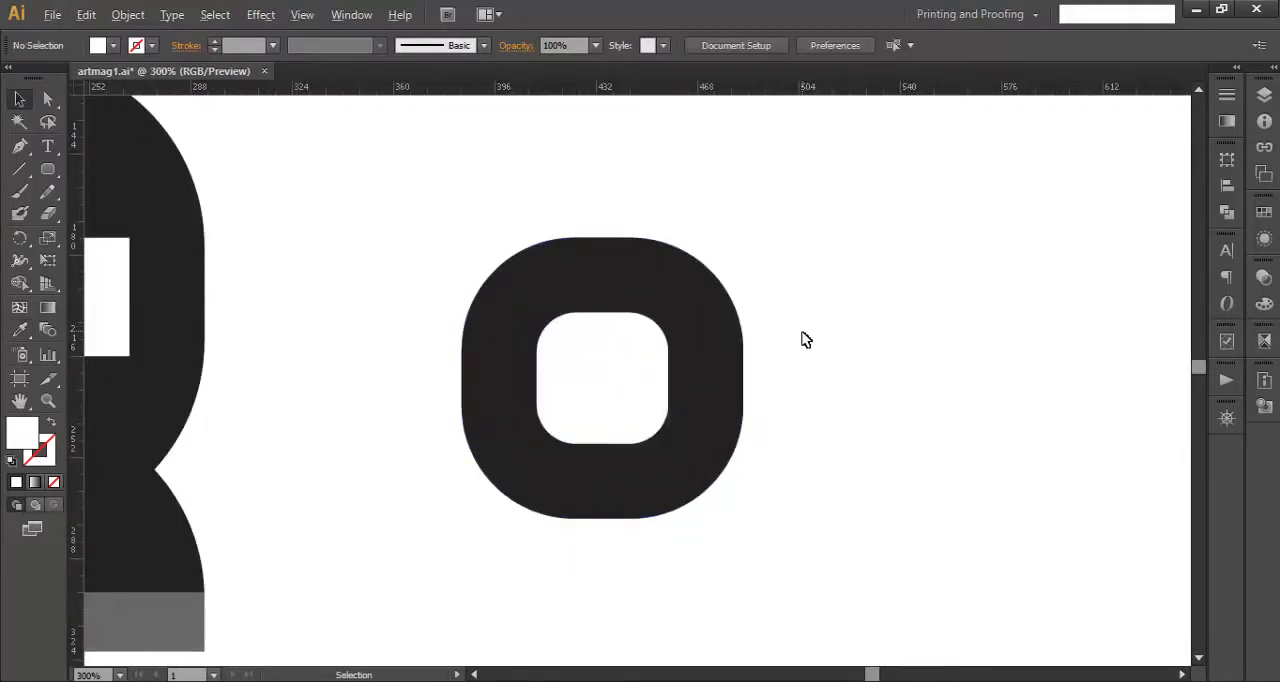
- Duplicate the dark and white rounded shapes straight down so the two rings overlap into a figure 8
{"action": "scroll", "coordinate": [802, 333], "scroll_direction": "down", "scroll_amount": 1}
{"action": "left_click_drag", "start_coordinate": [802, 442], "coordinate": [909, 463]}
{"action": "left_click_drag", "start_coordinate": [889, 514], "coordinate": [708, 371]}
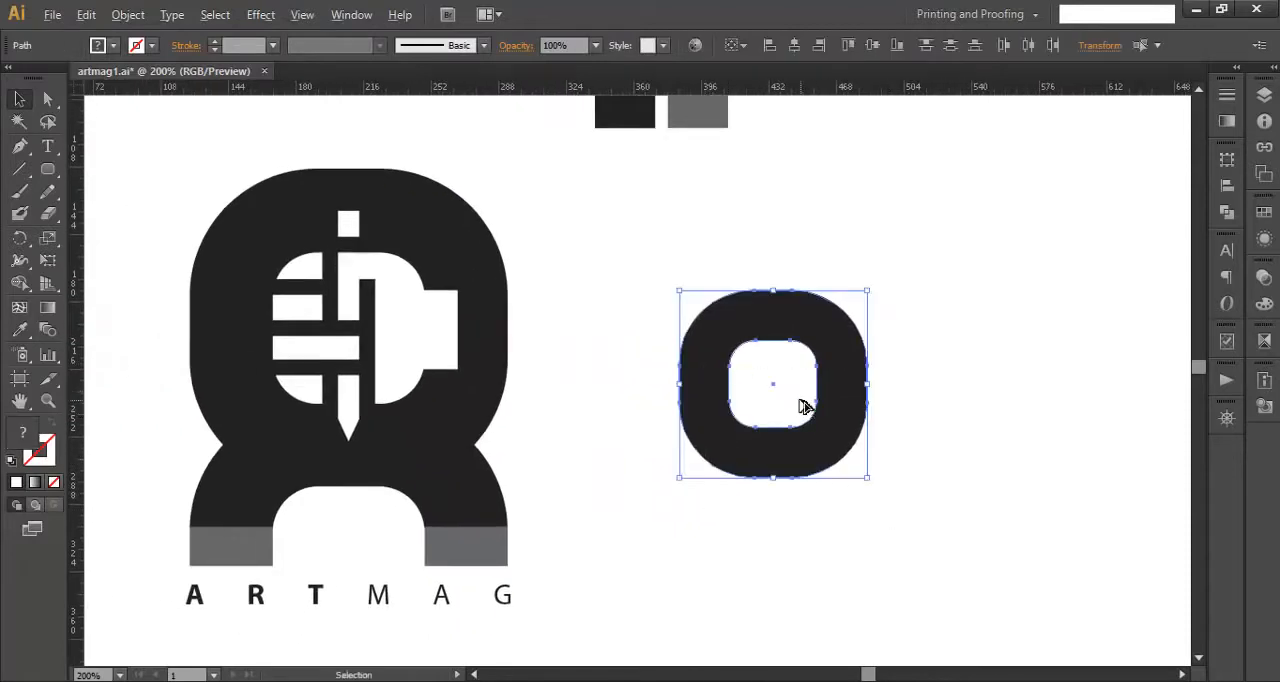
{"action": "left_click_drag", "start_coordinate": [803, 406], "coordinate": [801, 543]}
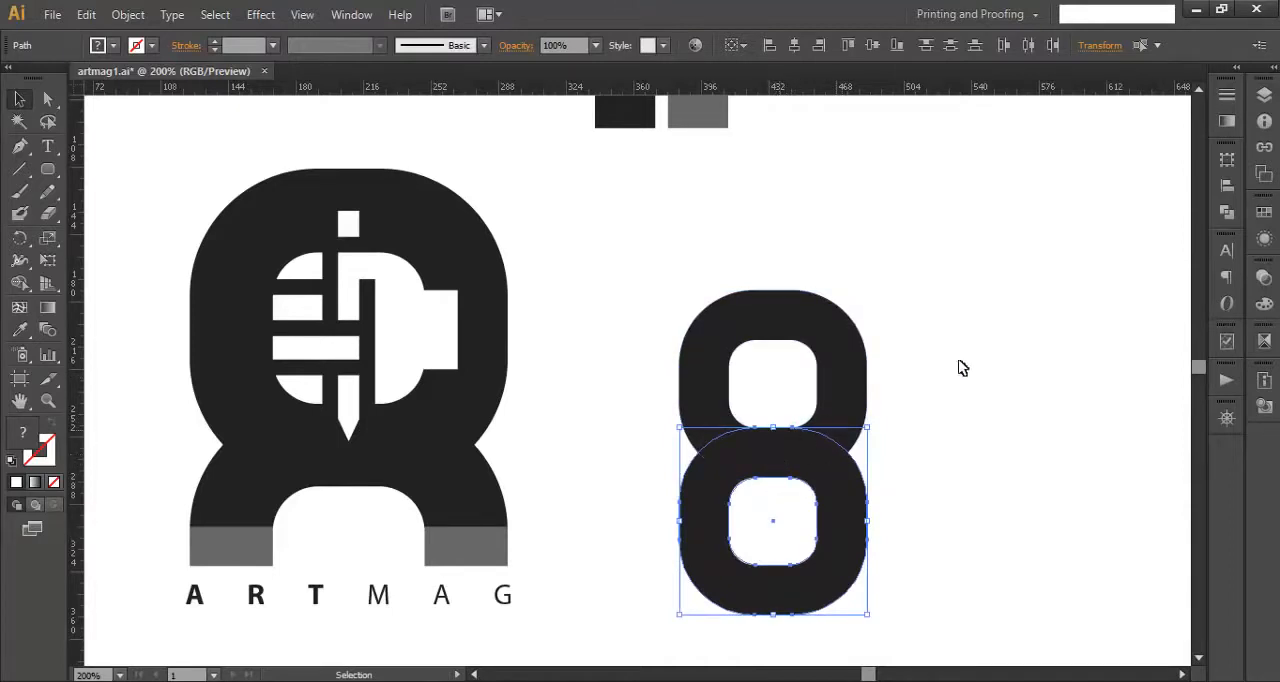
{"action": "left_click", "coordinate": [978, 430]}
- Copy the upper white inner shape to the empty area beside the figure 8 and fill it with the ring's dark color
{"action": "left_click_drag", "start_coordinate": [960, 434], "coordinate": [932, 436]}
{"action": "left_click", "coordinate": [756, 402]}
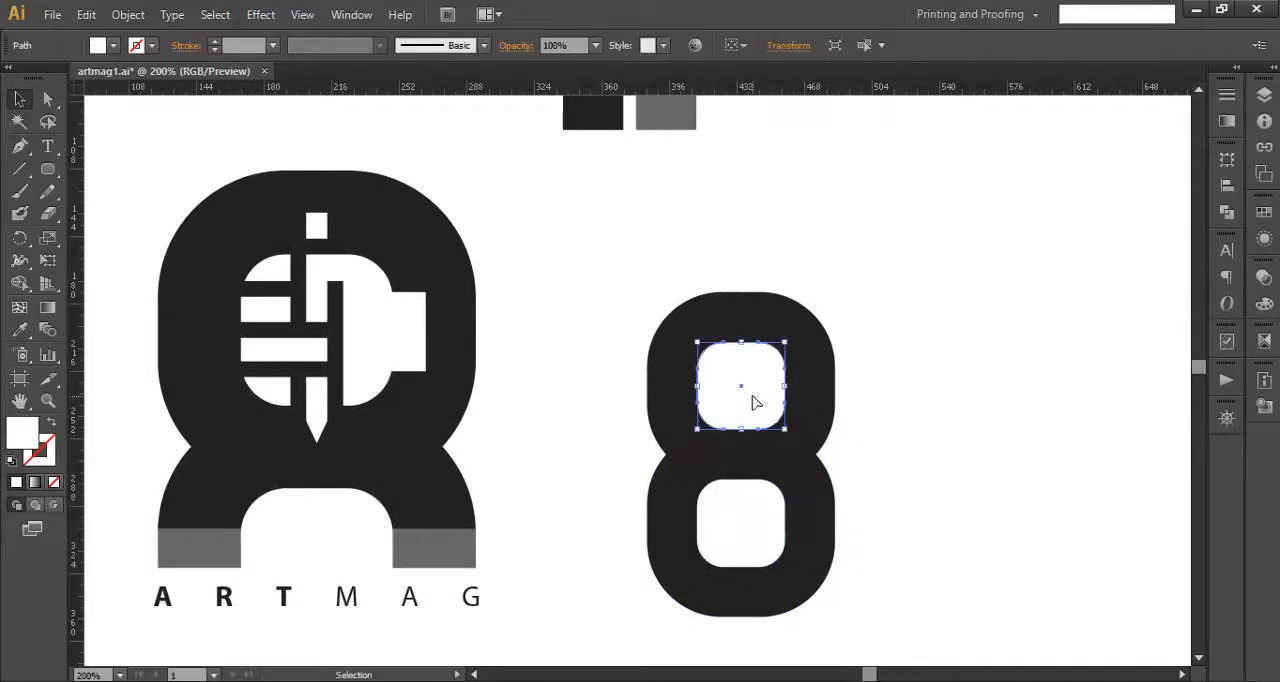
{"action": "left_click_drag", "start_coordinate": [756, 402], "coordinate": [992, 365]}
{"action": "left_click_drag", "start_coordinate": [994, 463], "coordinate": [932, 468]}
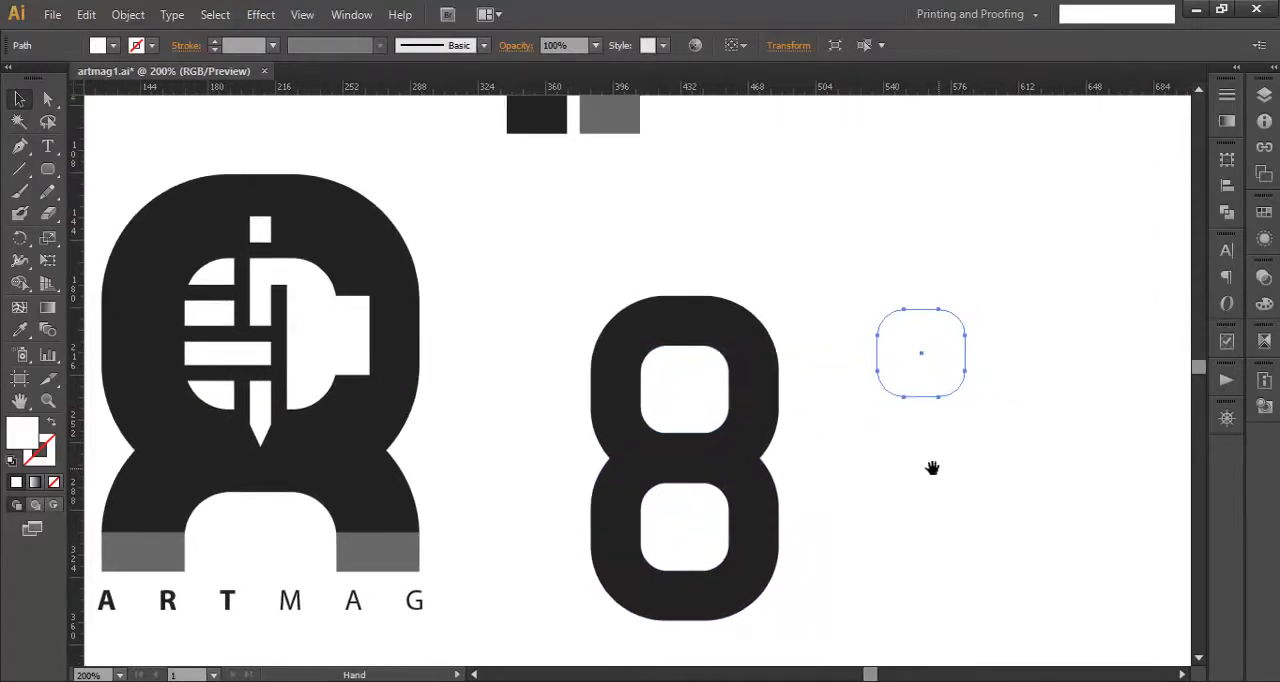
{"action": "key", "text": "i"}
{"action": "left_click", "coordinate": [764, 388]}
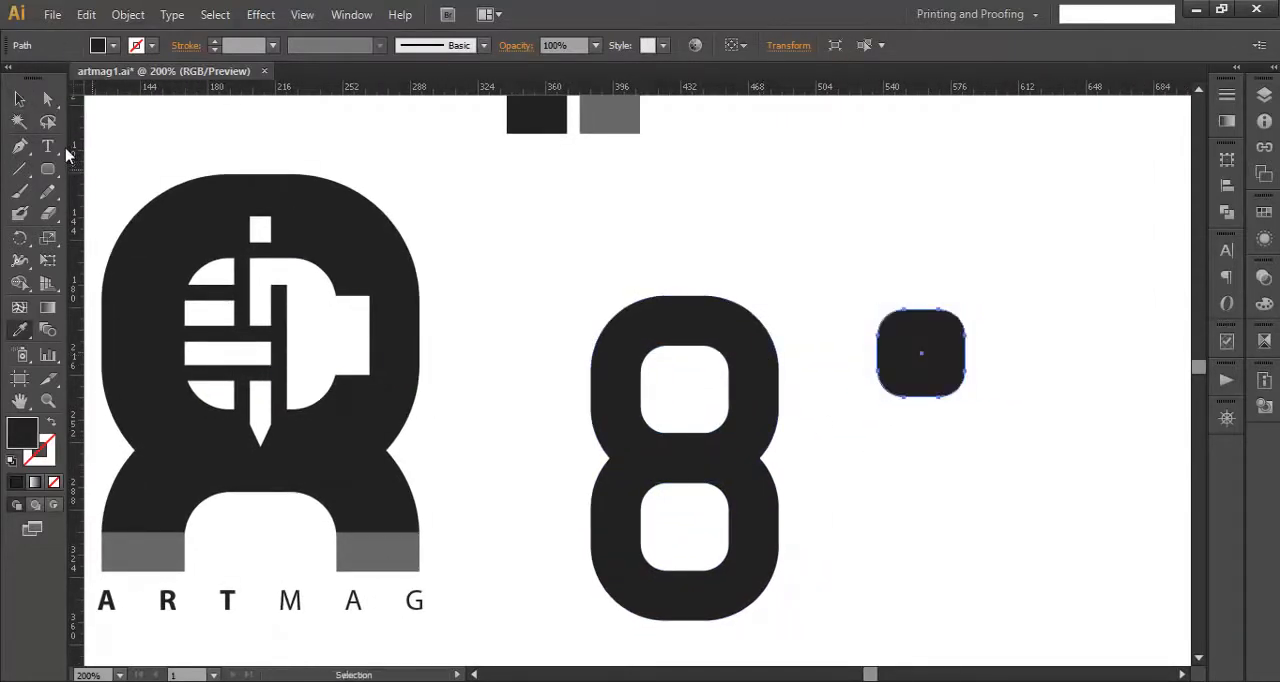
{"action": "left_click", "coordinate": [19, 99]}
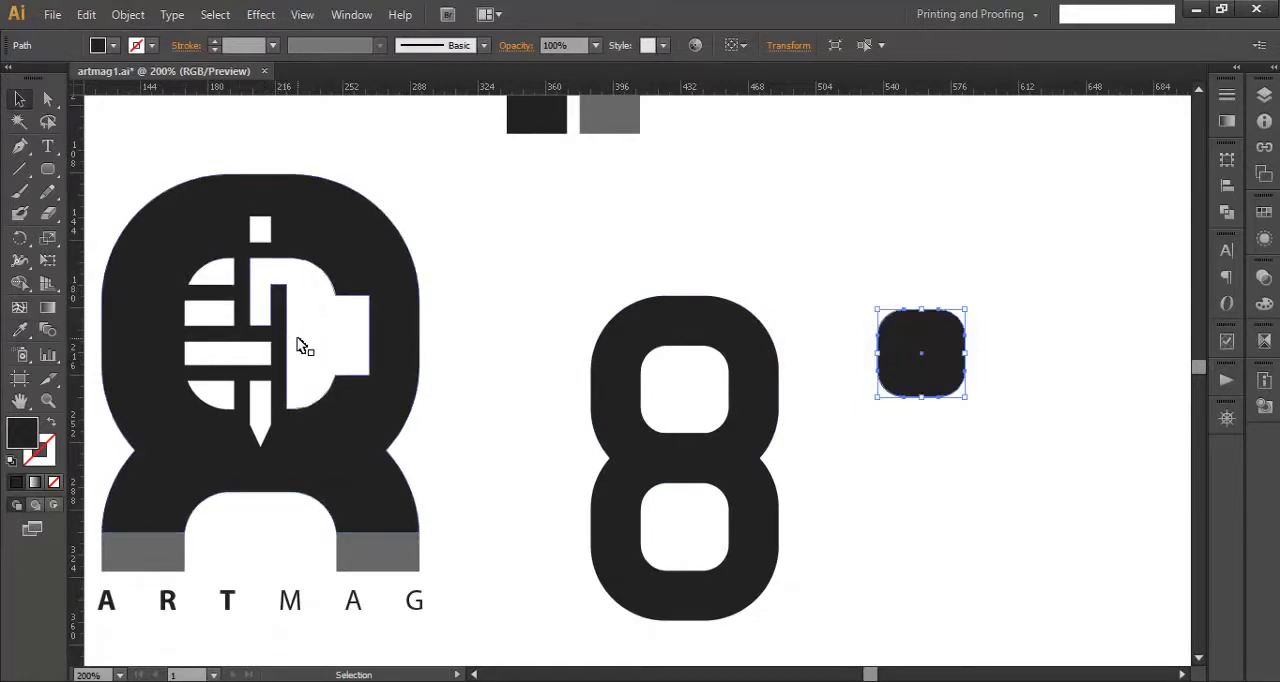
{"action": "left_click", "coordinate": [968, 363]}
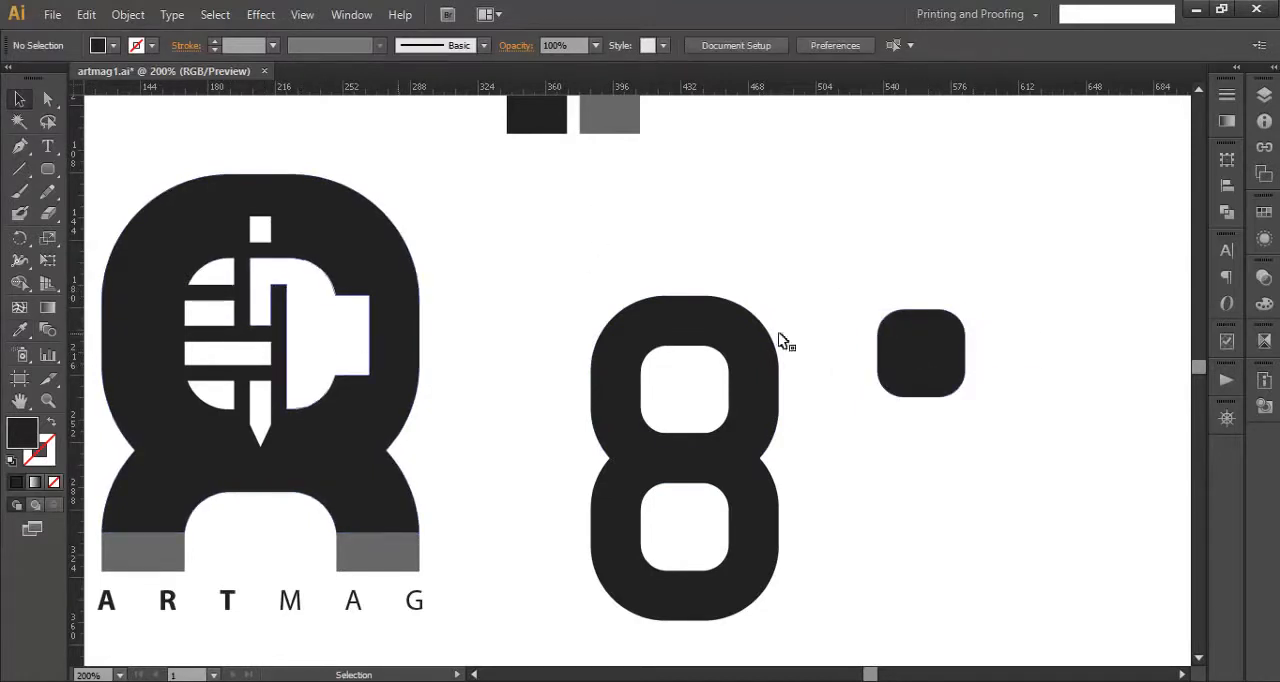
- Draw a narrow vertical rectangle about 5.7 by 69 pt centered on the small dark rounded square
{"action": "left_click", "coordinate": [925, 366]}
{"action": "scroll", "coordinate": [935, 368], "scroll_direction": "up", "scroll_amount": 3}
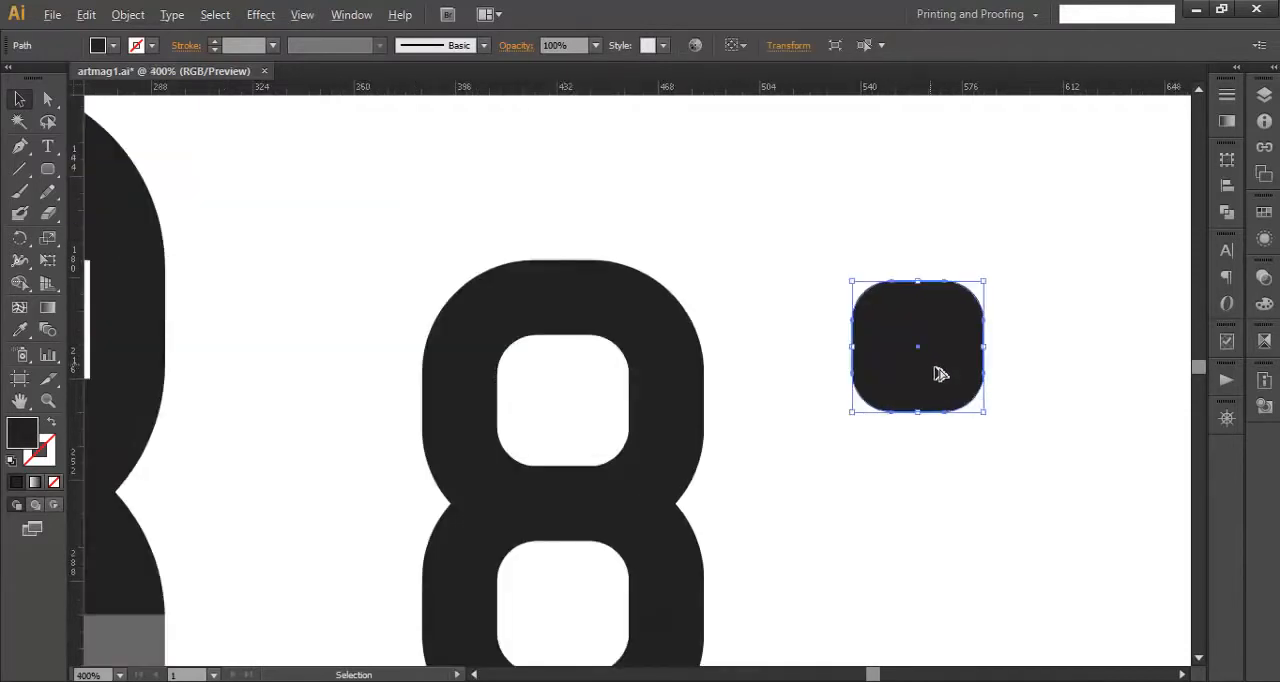
{"action": "left_click_drag", "start_coordinate": [965, 370], "coordinate": [866, 403]}
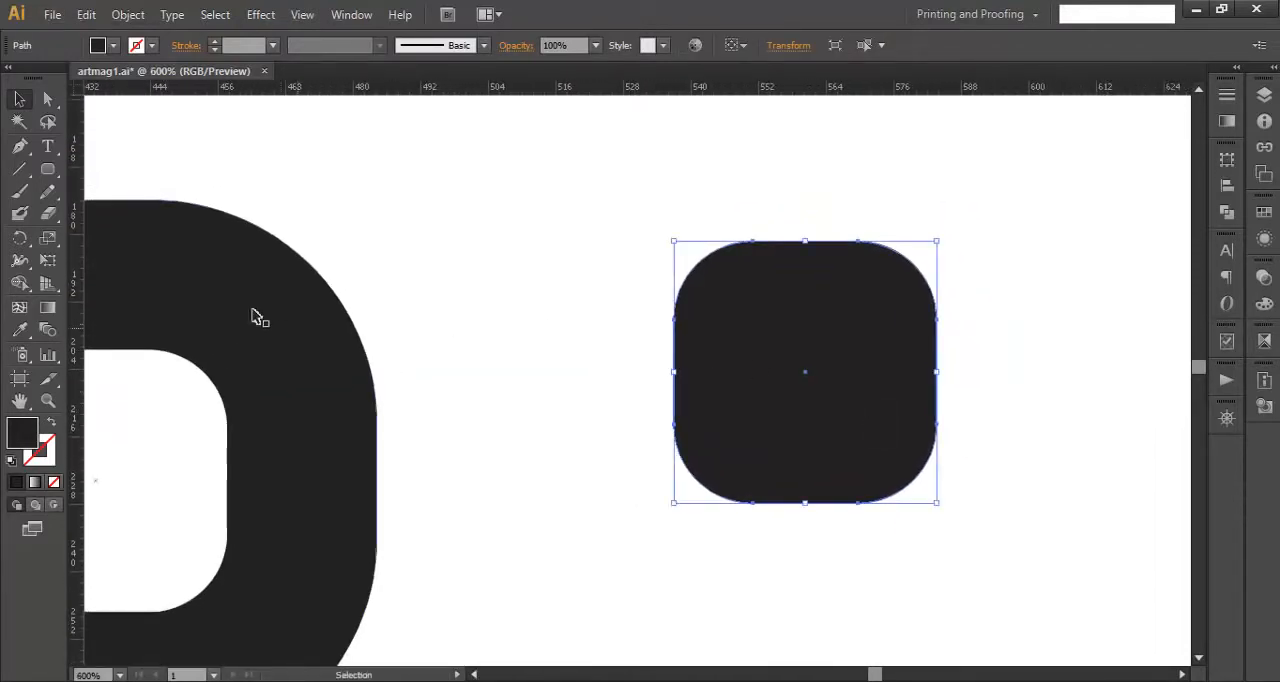
{"action": "left_click_drag", "start_coordinate": [48, 169], "coordinate": [120, 169]}
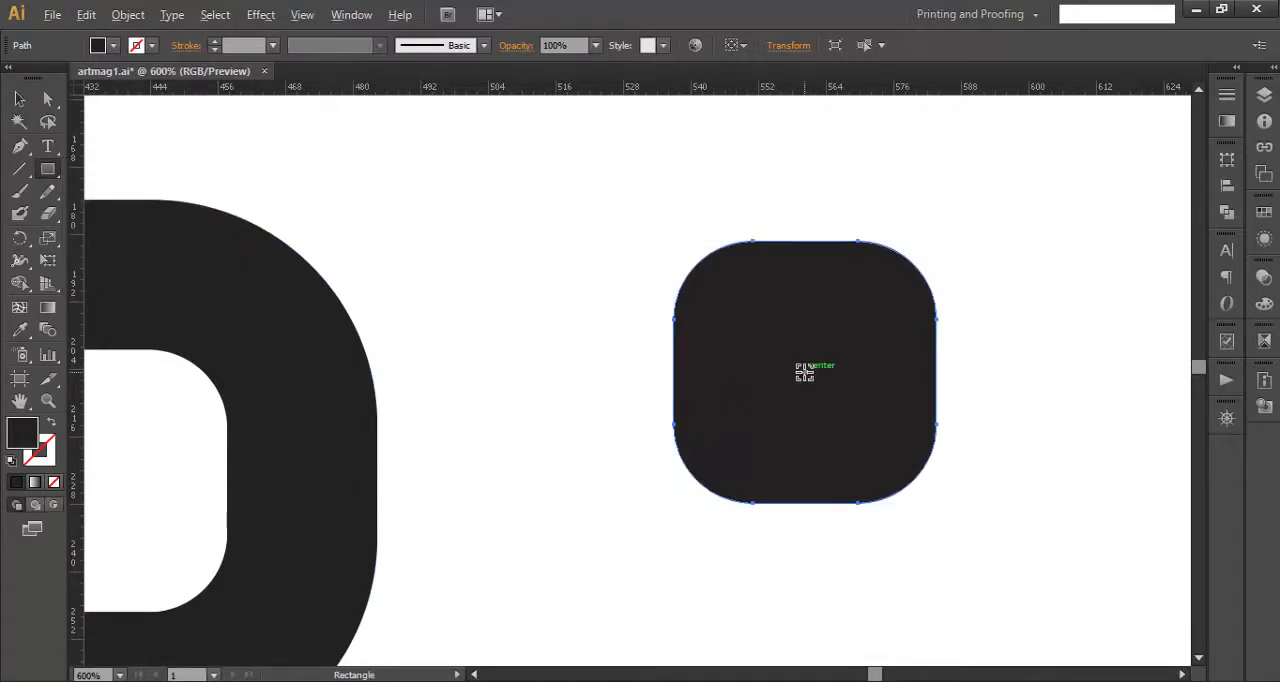
{"action": "left_click_drag", "start_coordinate": [805, 391], "coordinate": [821, 566]}
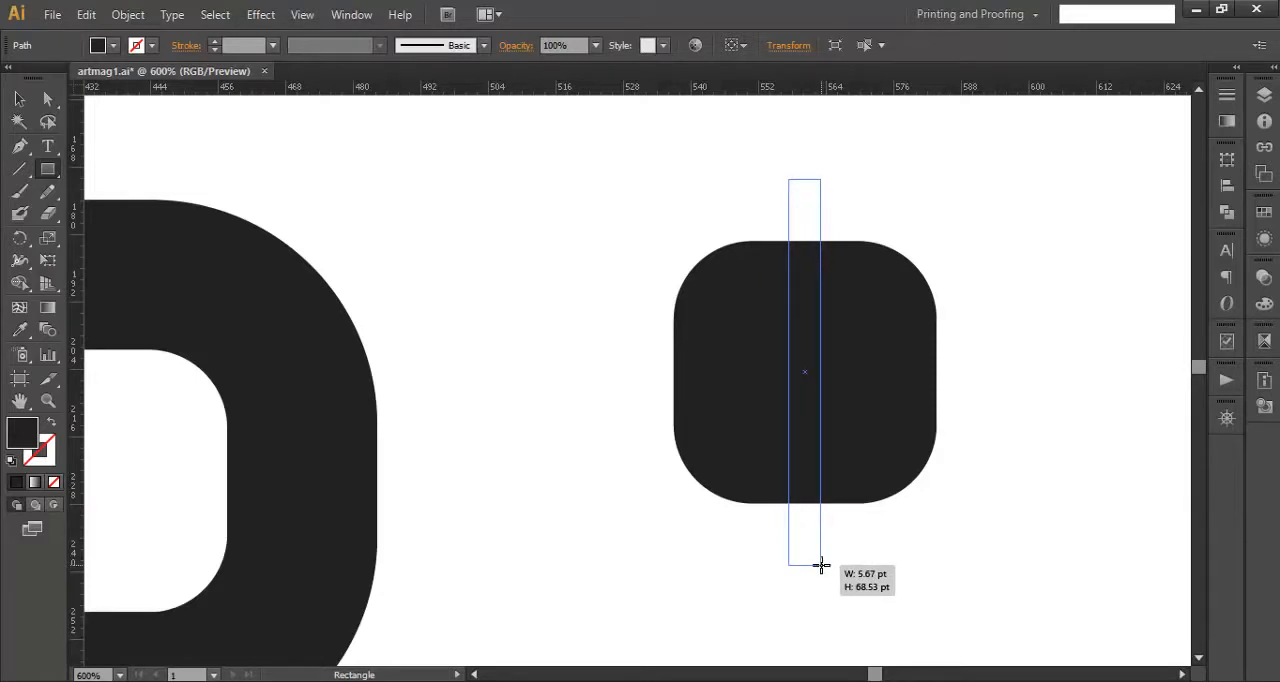
{"action": "left_click_drag", "start_coordinate": [821, 566], "coordinate": [821, 566]}
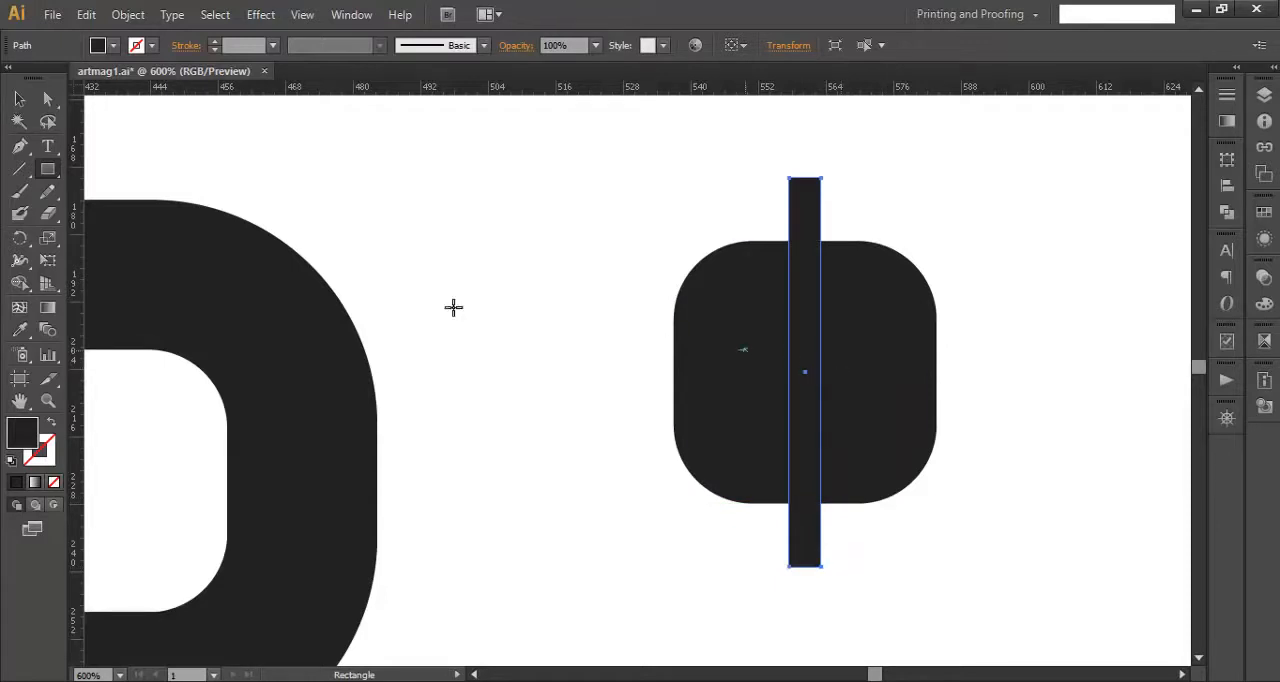
{"action": "left_click", "coordinate": [17, 97]}
{"action": "left_click", "coordinate": [480, 194]}
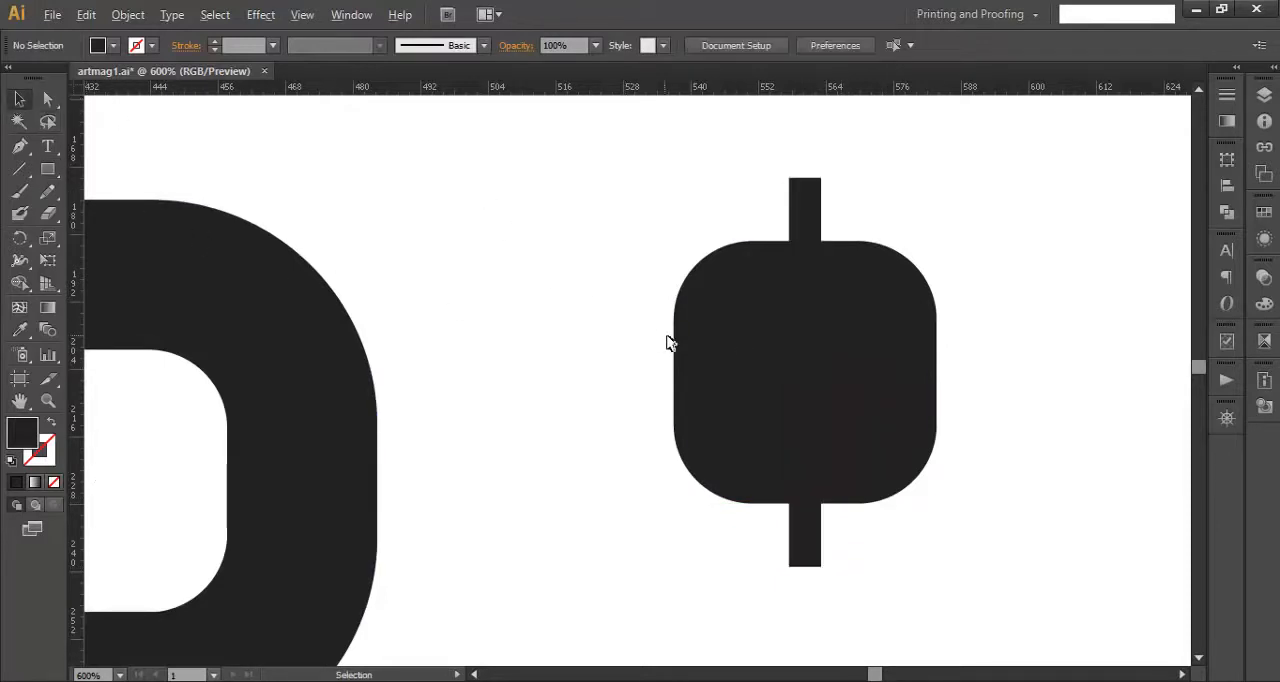
- Draw a horizontal line about 64 pt long from the center of the small dark rounded square, extending past both sides
{"action": "scroll", "coordinate": [669, 343], "scroll_direction": "down", "scroll_amount": 2}
{"action": "scroll", "coordinate": [748, 400], "scroll_direction": "down", "scroll_amount": 2}
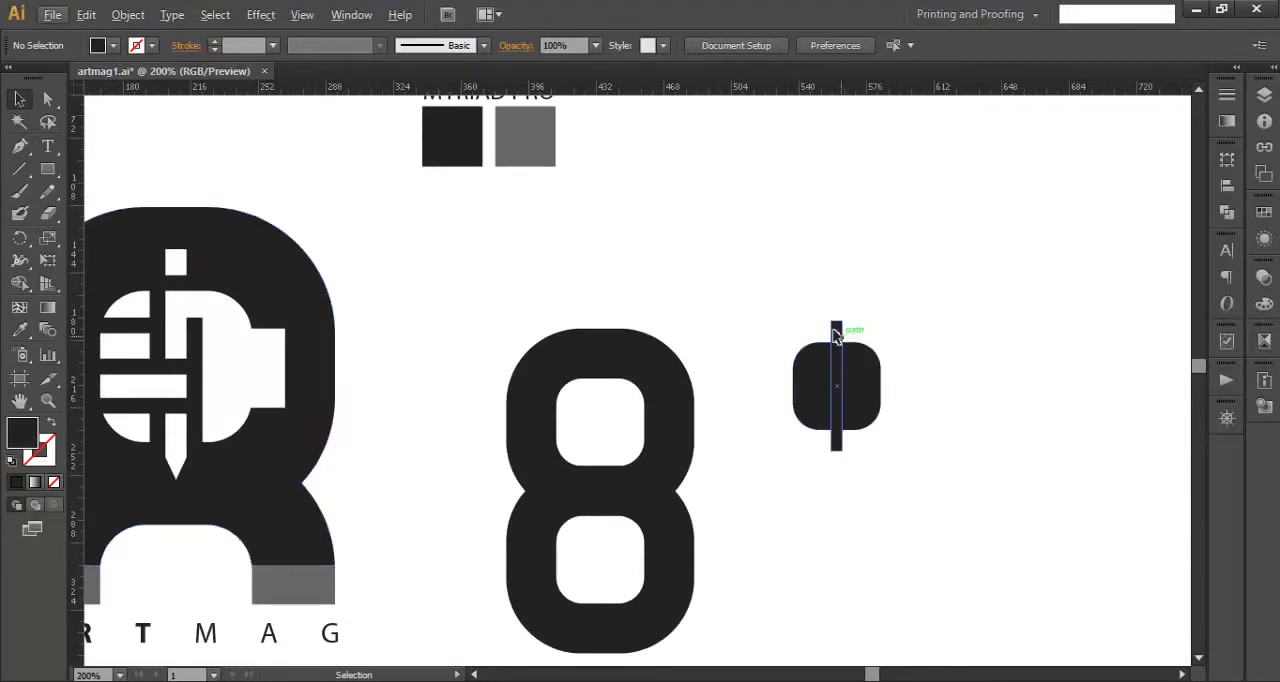
{"action": "scroll", "coordinate": [838, 360], "scroll_direction": "up", "scroll_amount": 3}
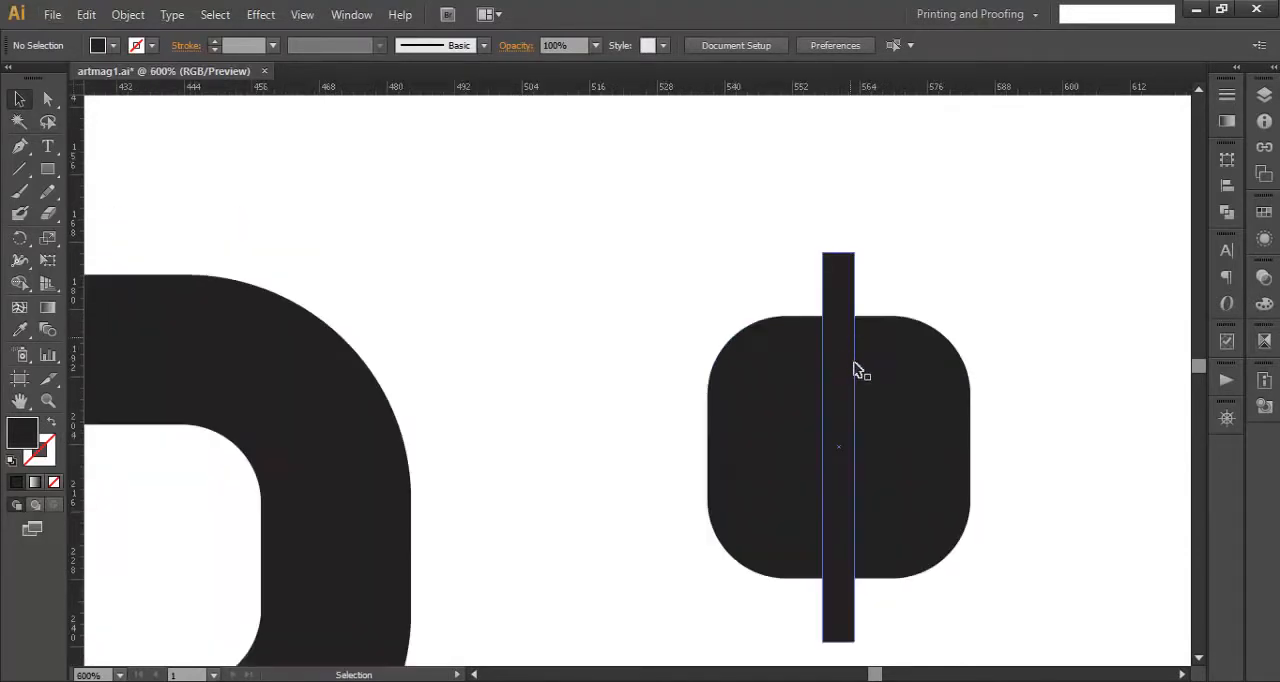
{"action": "left_click", "coordinate": [824, 307]}
{"action": "key", "text": "space"}
{"action": "left_click_drag", "start_coordinate": [1036, 472], "coordinate": [893, 416]}
{"action": "left_click", "coordinate": [940, 420]}
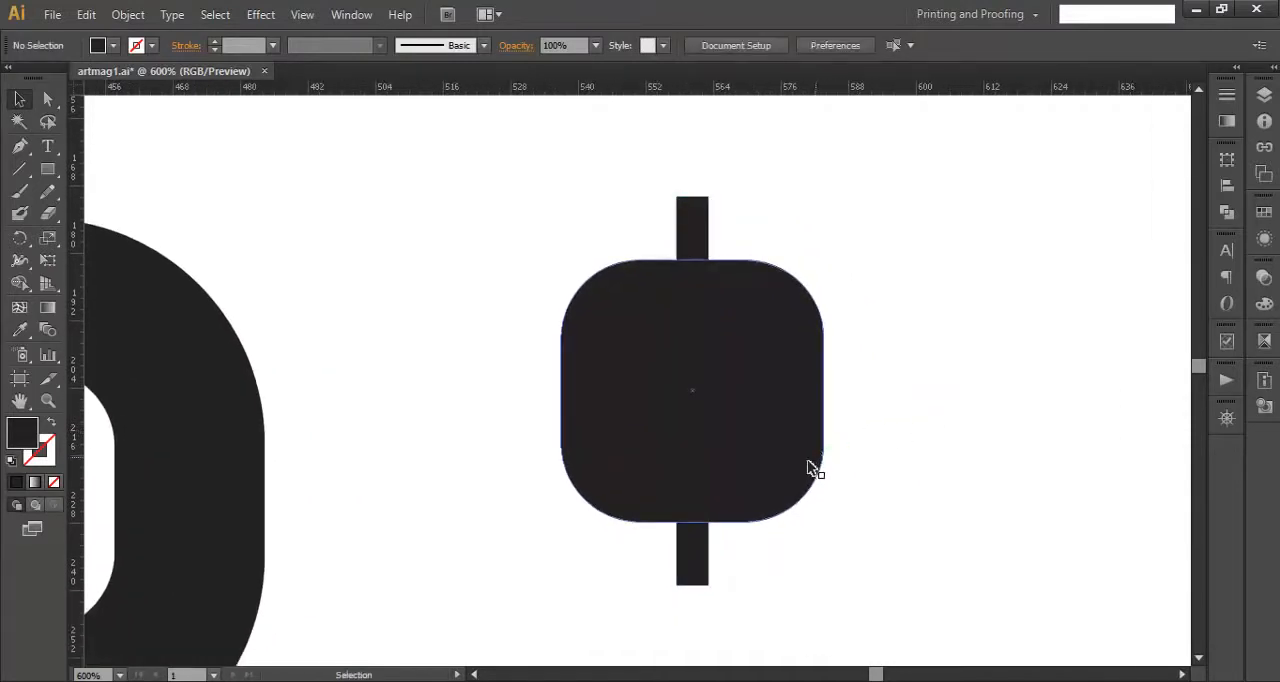
{"action": "left_click_drag", "start_coordinate": [18, 173], "coordinate": [108, 171]}
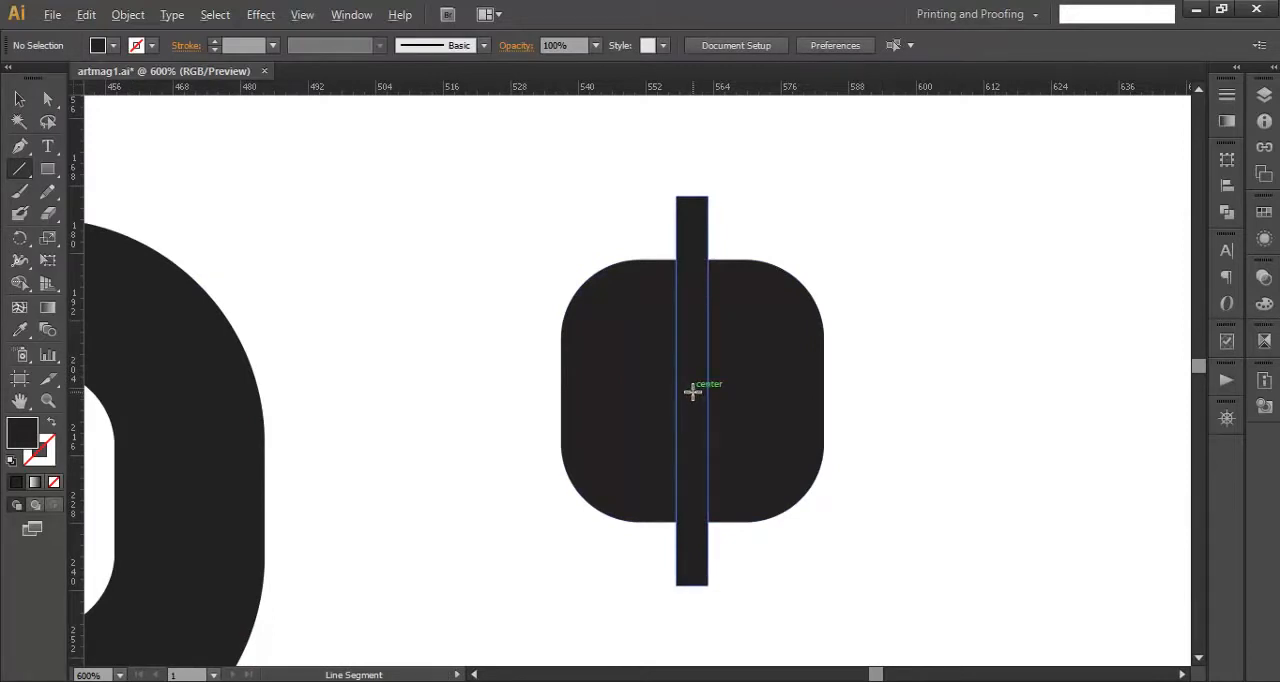
{"action": "left_click_drag", "start_coordinate": [693, 391], "coordinate": [871, 399]}
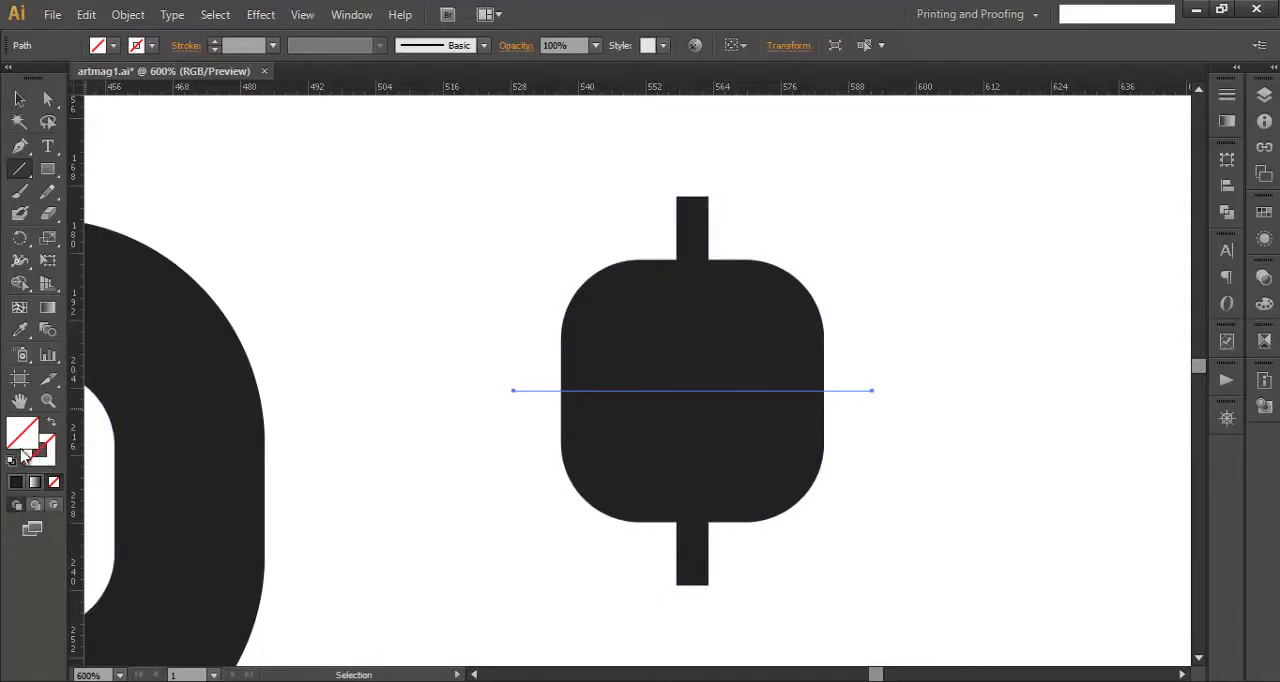
- Give the horizontal line a white stroke with no fill and set its stroke weight to 5 pt
{"action": "left_click", "coordinate": [18, 483]}
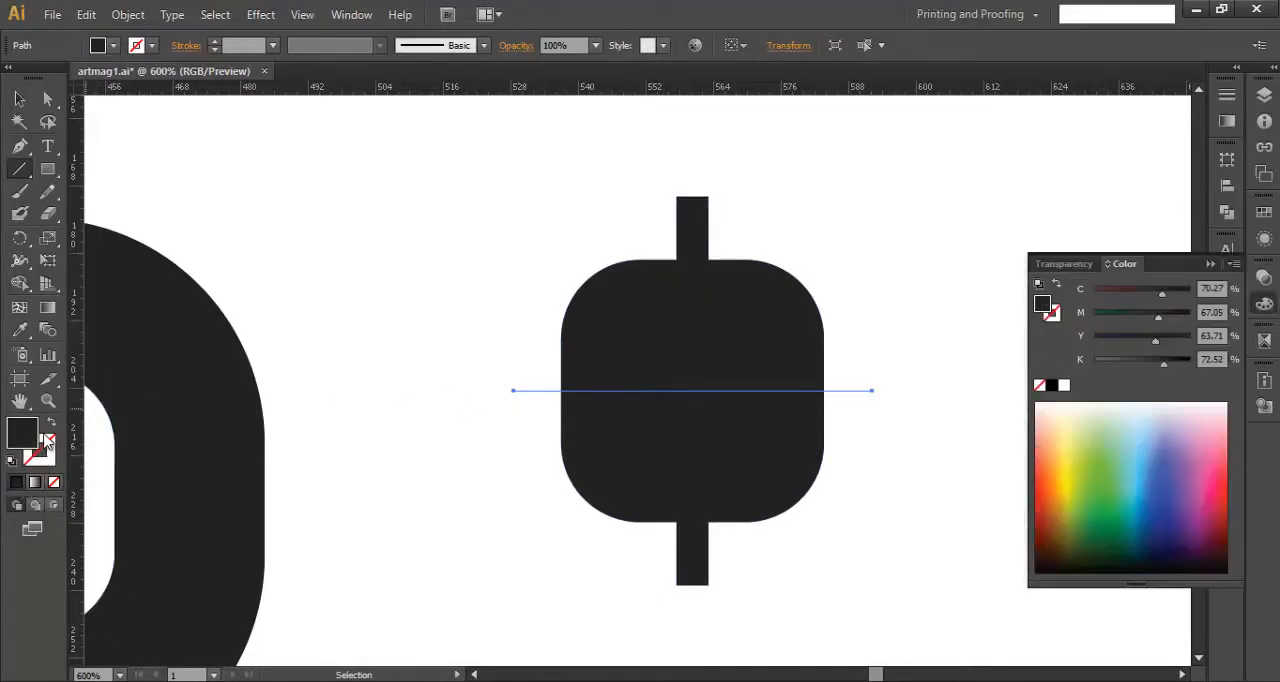
{"action": "left_click", "coordinate": [1063, 385]}
{"action": "left_click", "coordinate": [51, 423]}
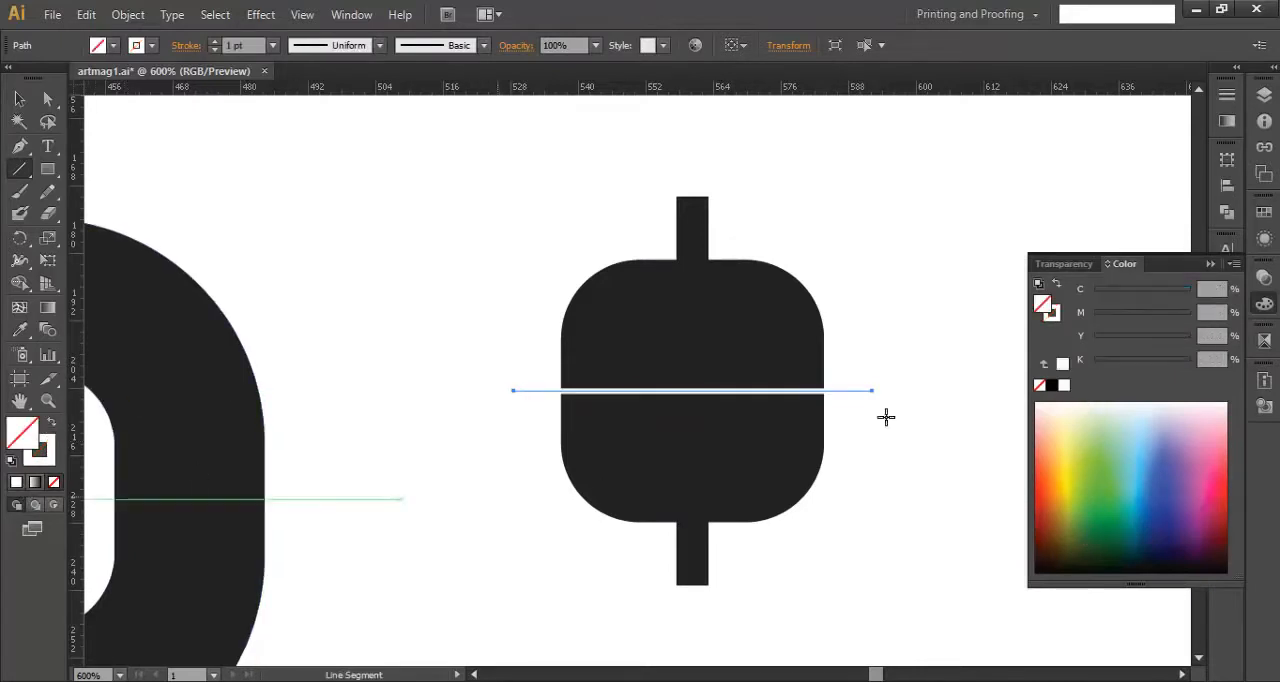
{"action": "left_click", "coordinate": [232, 46]}
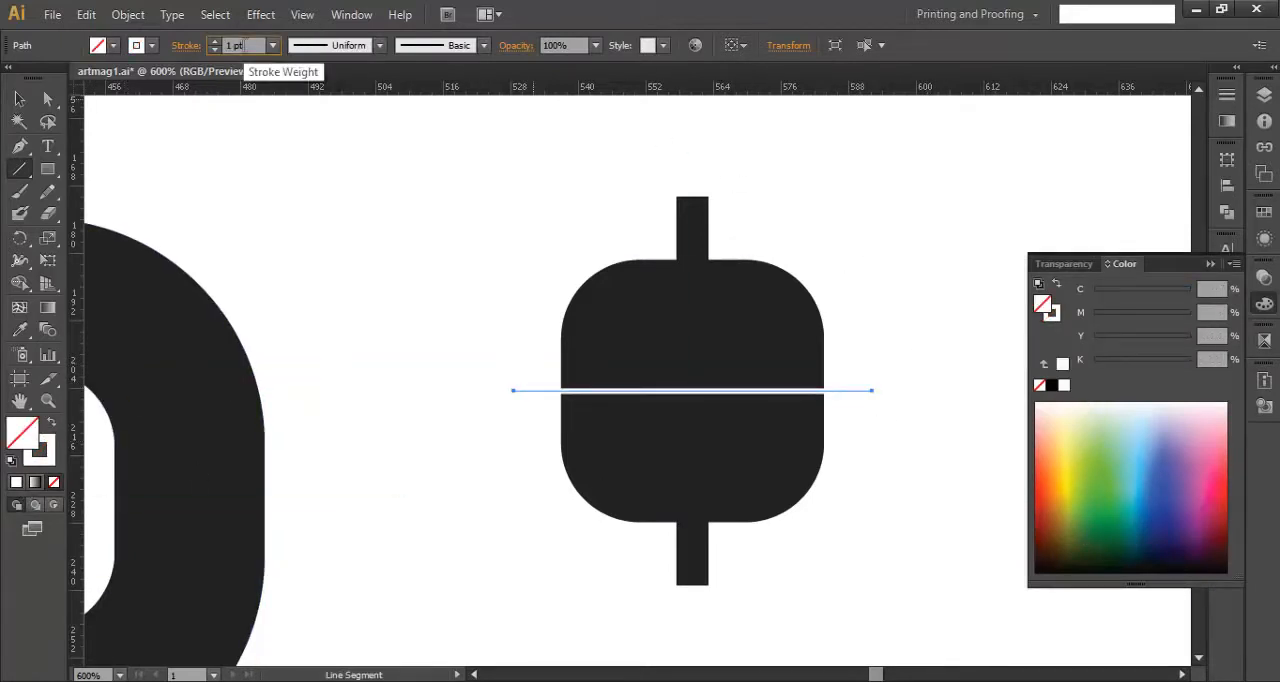
{"action": "type", "text": "5"}
{"action": "key", "text": "Return"}
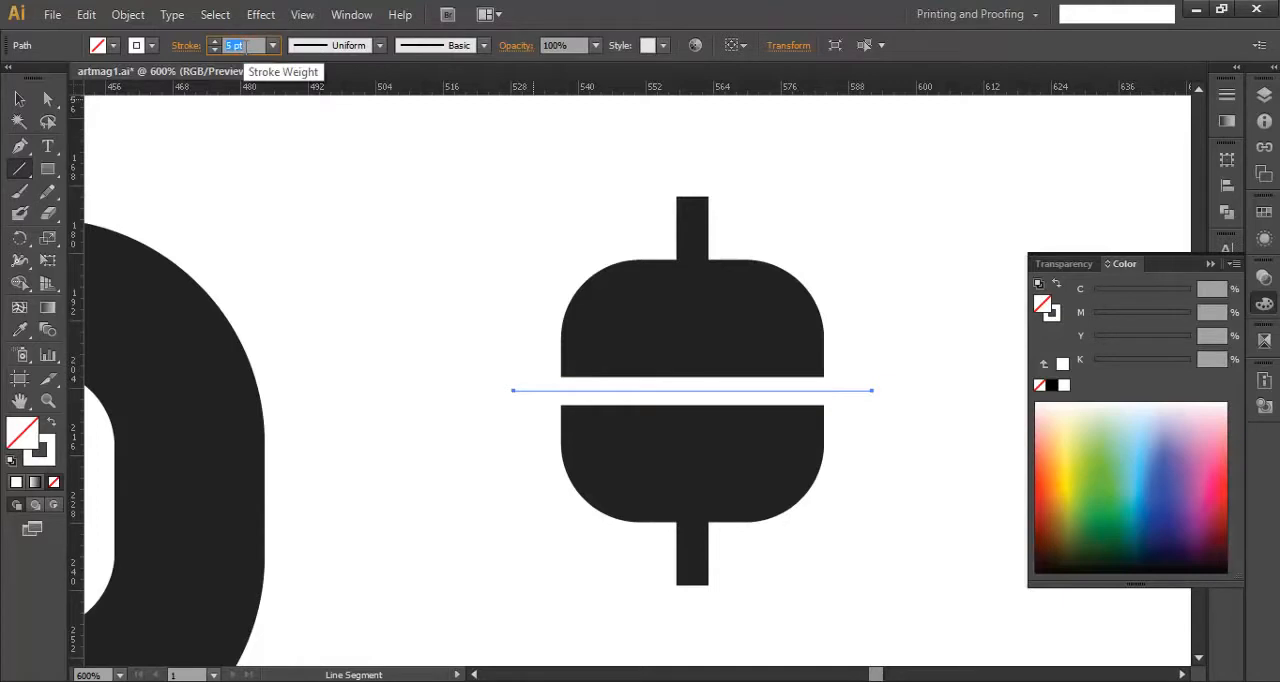
- Duplicate the white line once above and once below the center so three white stripes cross the rounded square
{"action": "left_click", "coordinate": [19, 98]}
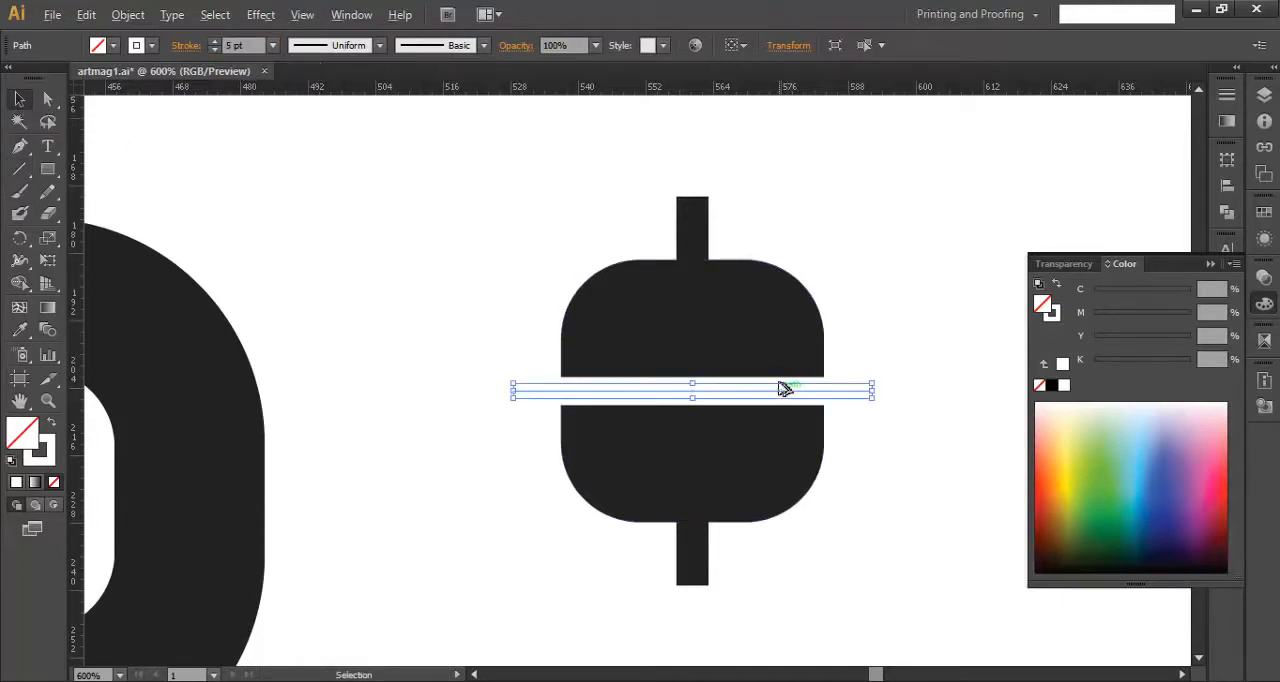
{"action": "left_click_drag", "start_coordinate": [785, 388], "coordinate": [786, 326]}
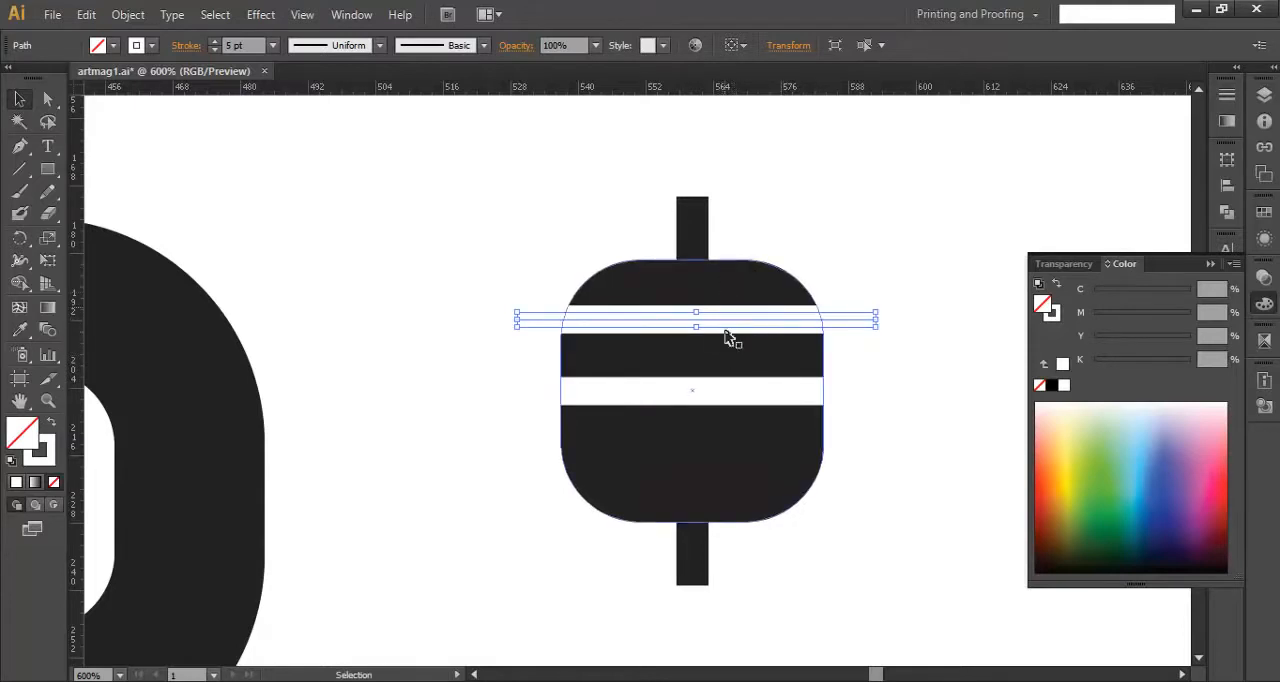
{"action": "left_click_drag", "start_coordinate": [745, 326], "coordinate": [745, 474]}
{"action": "left_click_drag", "start_coordinate": [743, 468], "coordinate": [743, 469]}
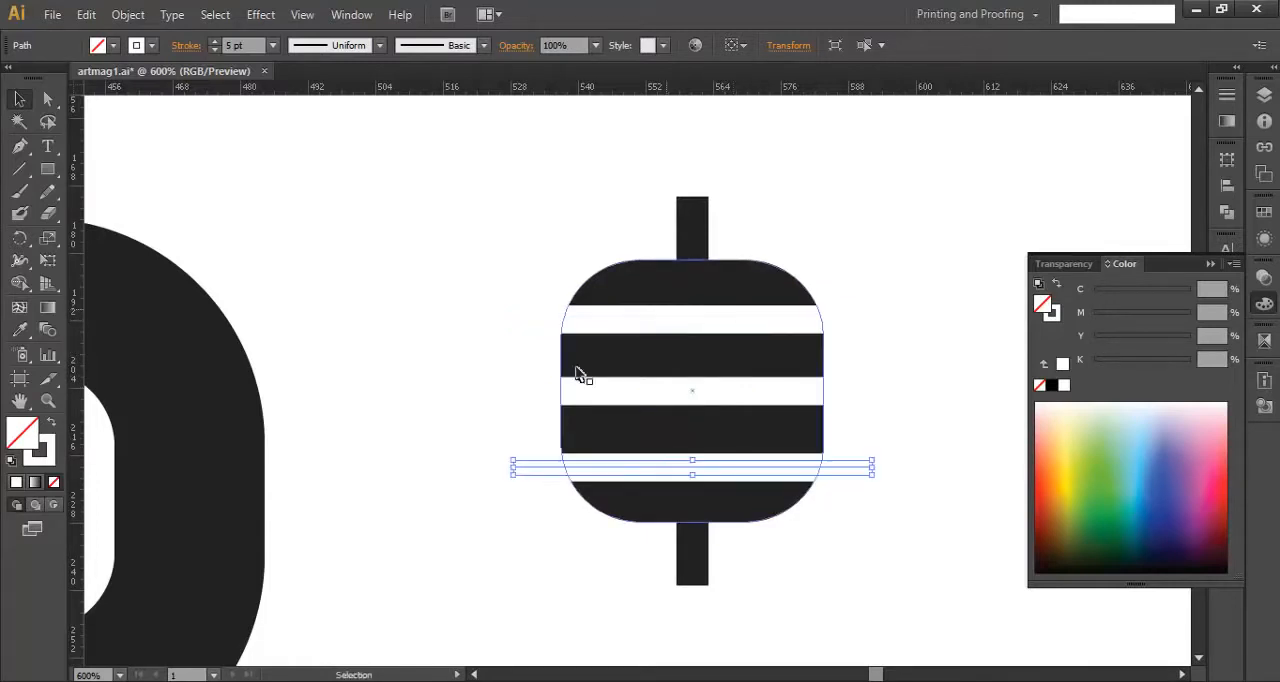
{"action": "left_click", "coordinate": [441, 355]}
- Expand the fill and stroke of the three white lines into solid shapes
{"action": "scroll", "coordinate": [641, 368], "scroll_direction": "down", "scroll_amount": 1}
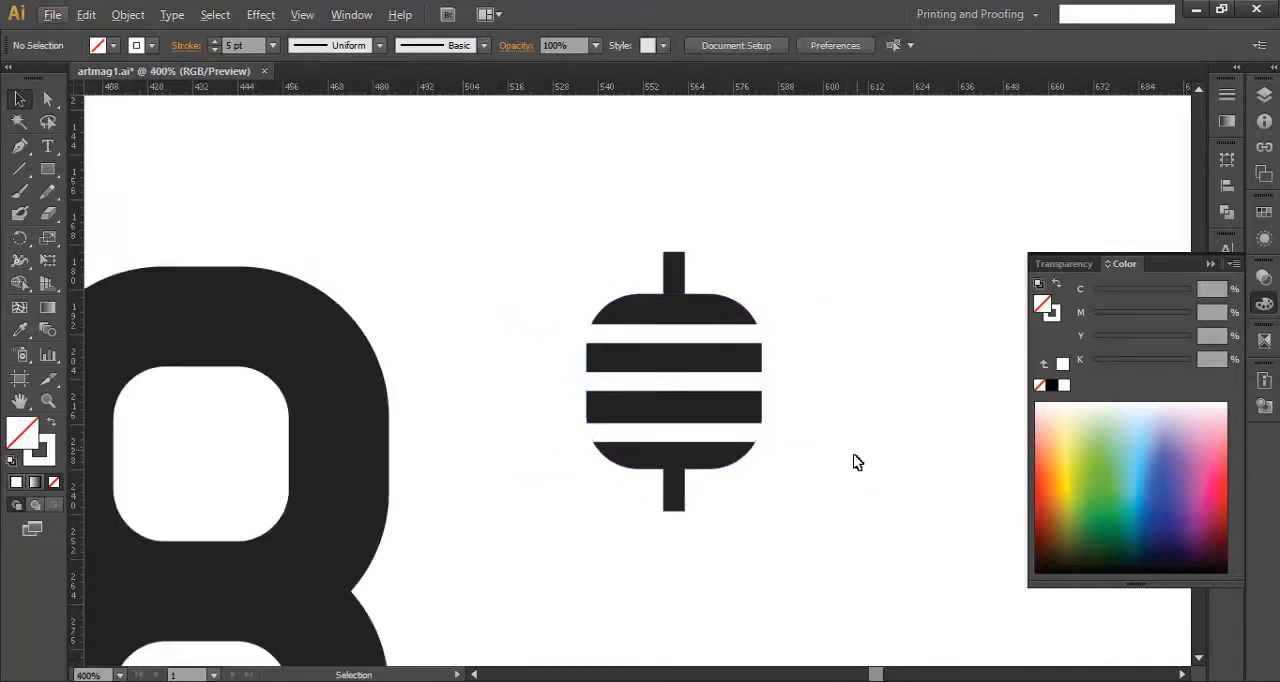
{"action": "scroll", "coordinate": [858, 462], "scroll_direction": "up", "scroll_amount": 1}
{"action": "left_click_drag", "start_coordinate": [823, 483], "coordinate": [757, 274]}
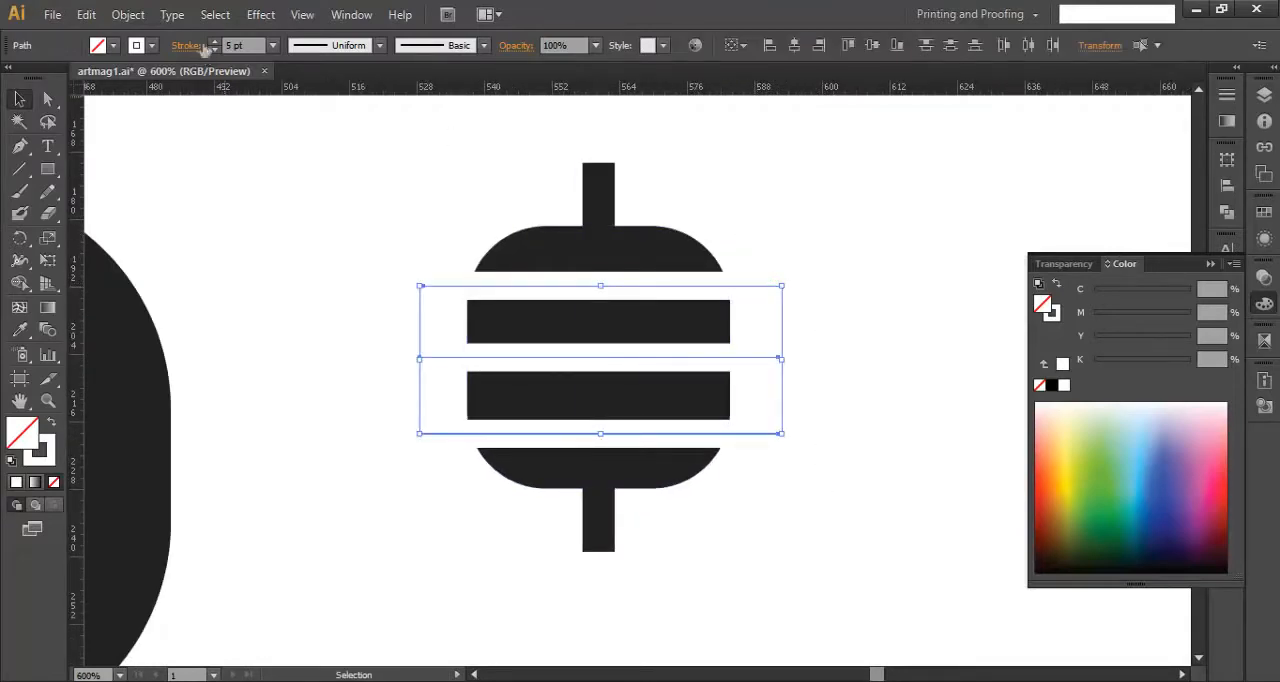
{"action": "left_click", "coordinate": [128, 14]}
{"action": "left_click", "coordinate": [222, 222]}
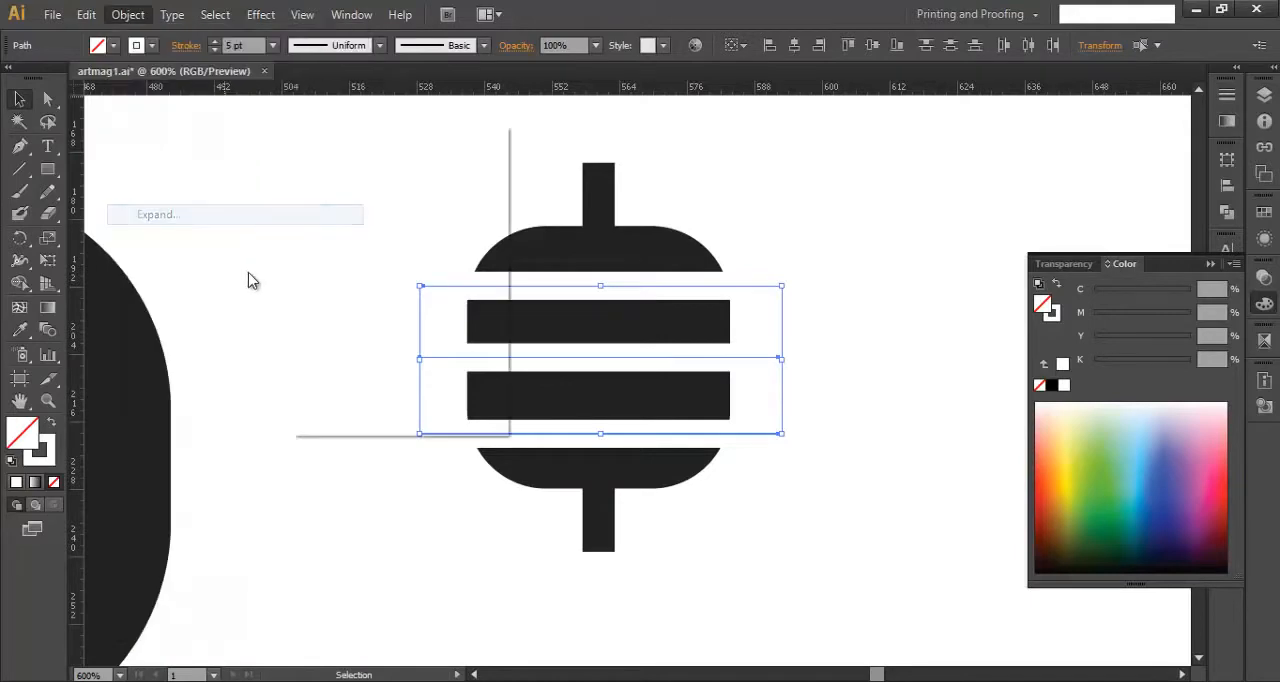
{"action": "left_click_drag", "start_coordinate": [370, 148], "coordinate": [299, 129]}
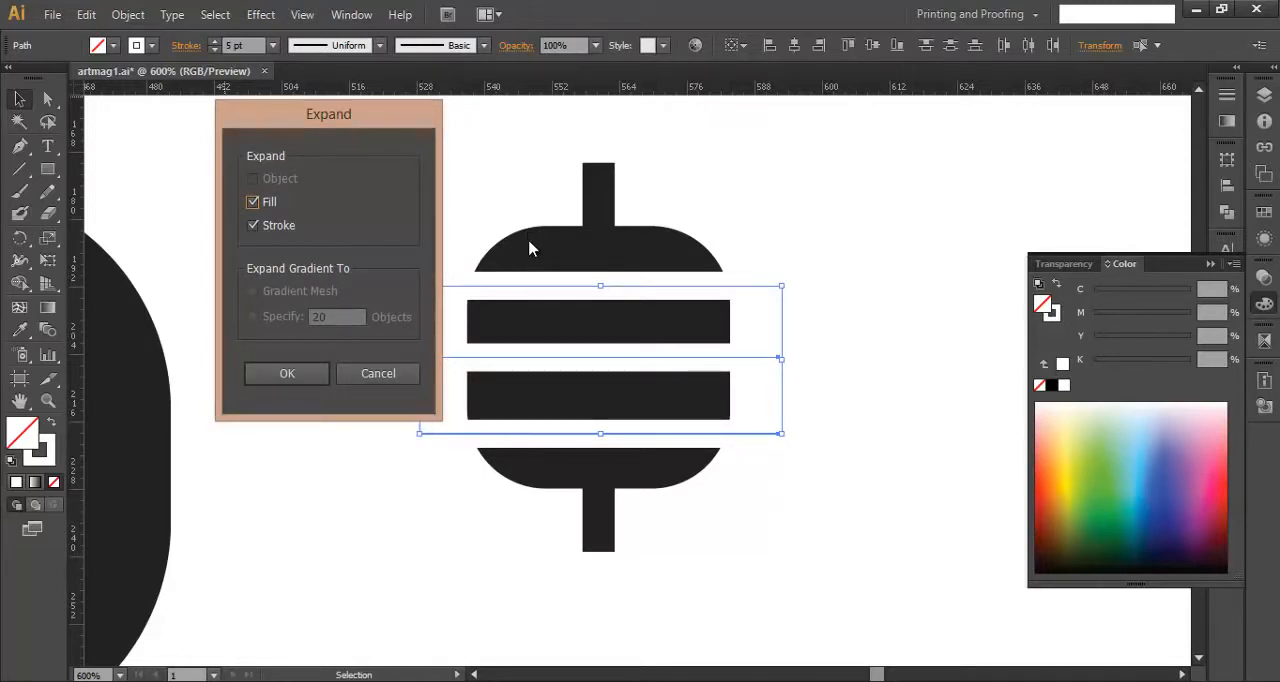
{"action": "left_click", "coordinate": [311, 372]}
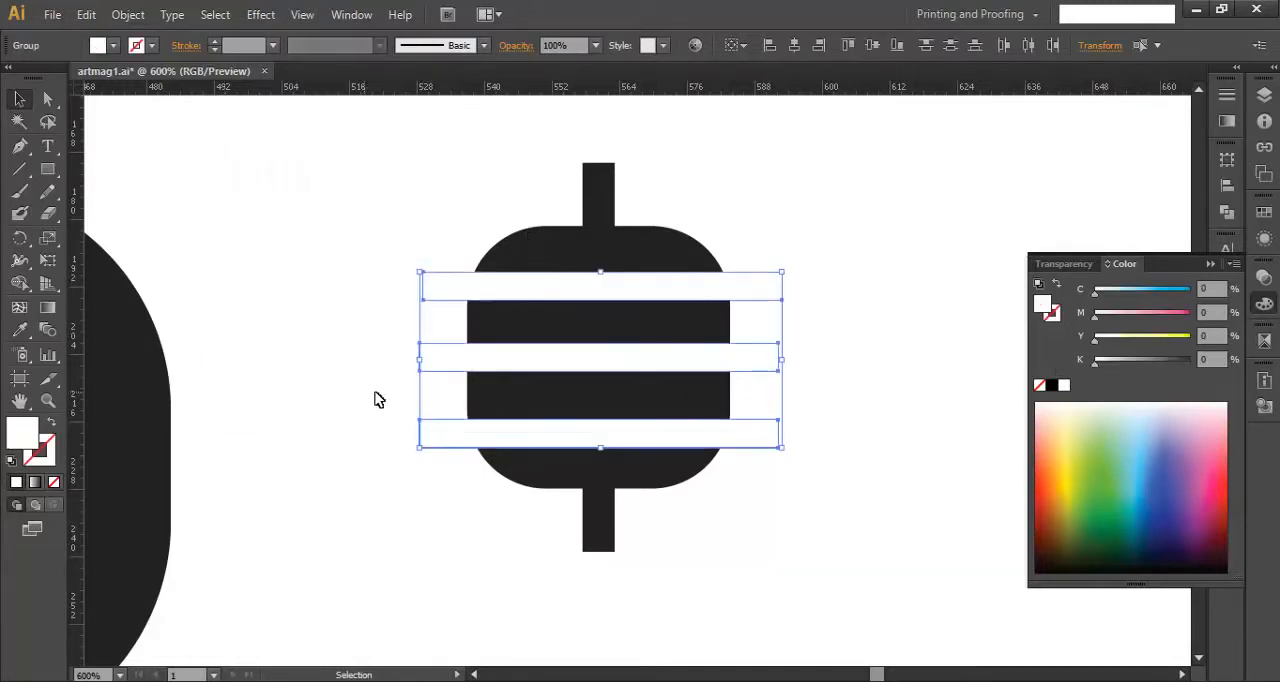
{"action": "left_click", "coordinate": [822, 366]}
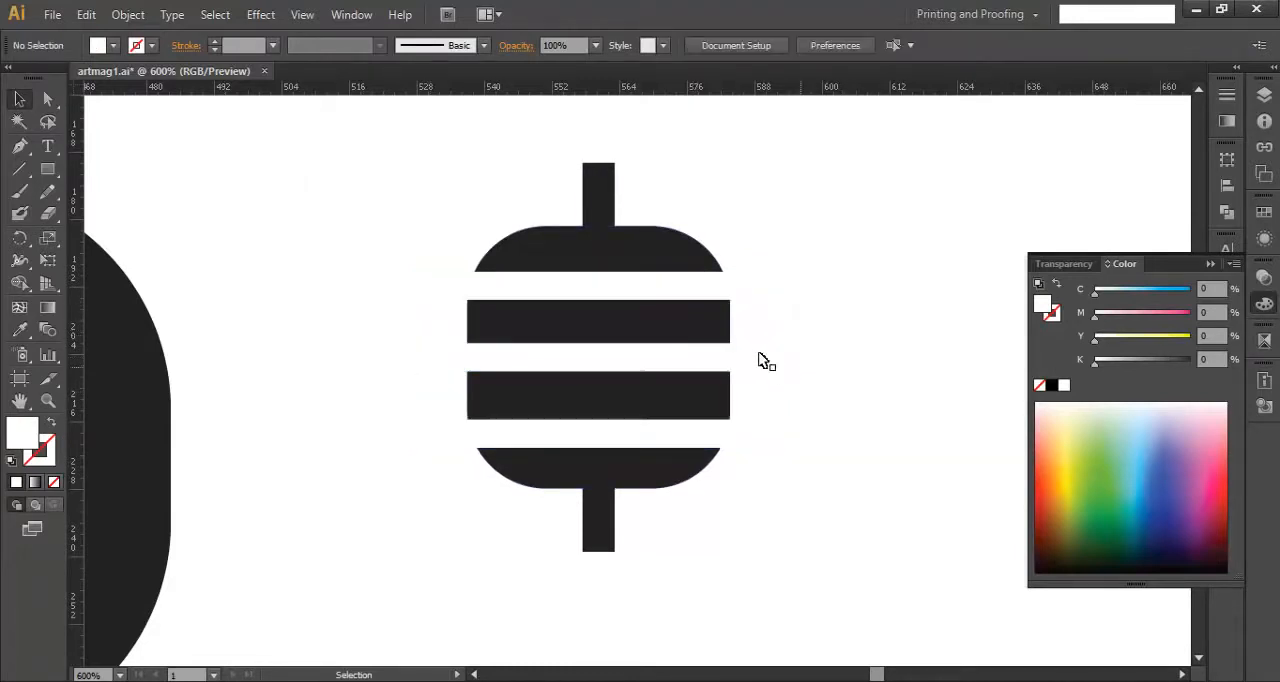
- Create a copy of the middle white bar rotated 90° over the dark vertical bar
{"action": "left_click", "coordinate": [780, 369]}
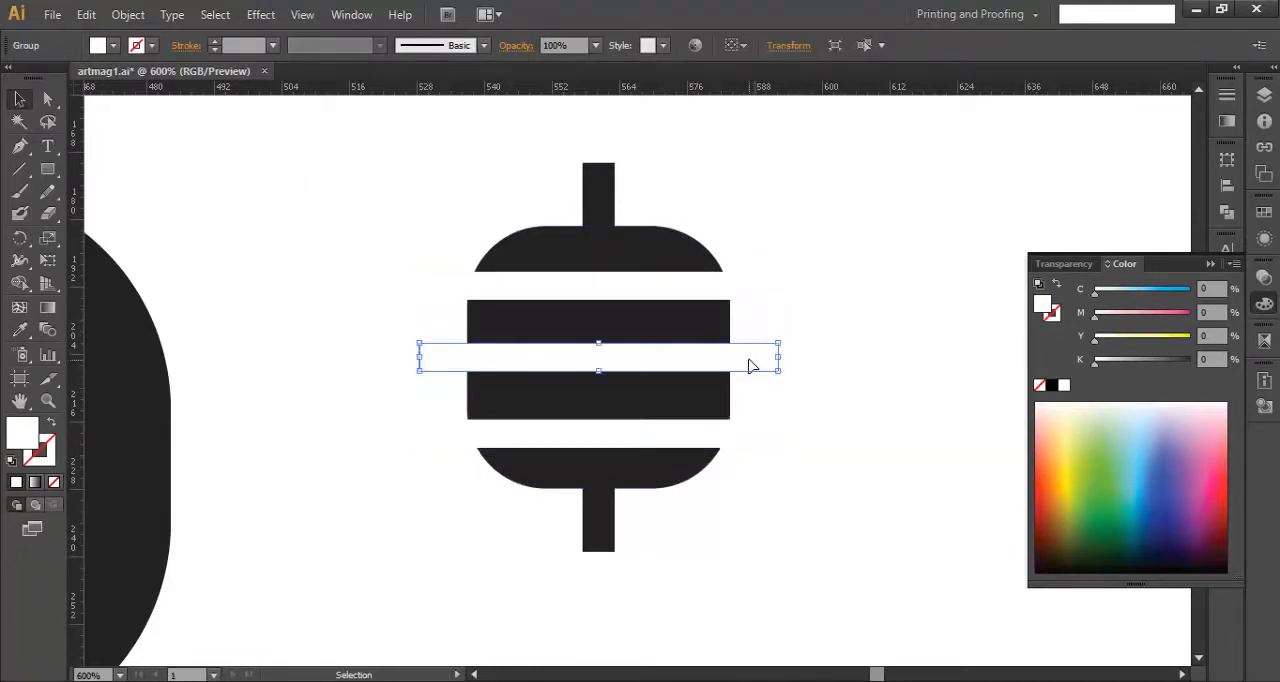
{"action": "key", "text": "a"}
{"action": "key", "text": "v"}
{"action": "mouse_move", "coordinate": [788, 373]}
{"action": "left_mouse_down"}
{"action": "mouse_move", "coordinate": [812, 255]}
{"action": "mouse_move", "coordinate": [752, 200]}
{"action": "mouse_move", "coordinate": [588, 147]}
{"action": "left_mouse_up"}
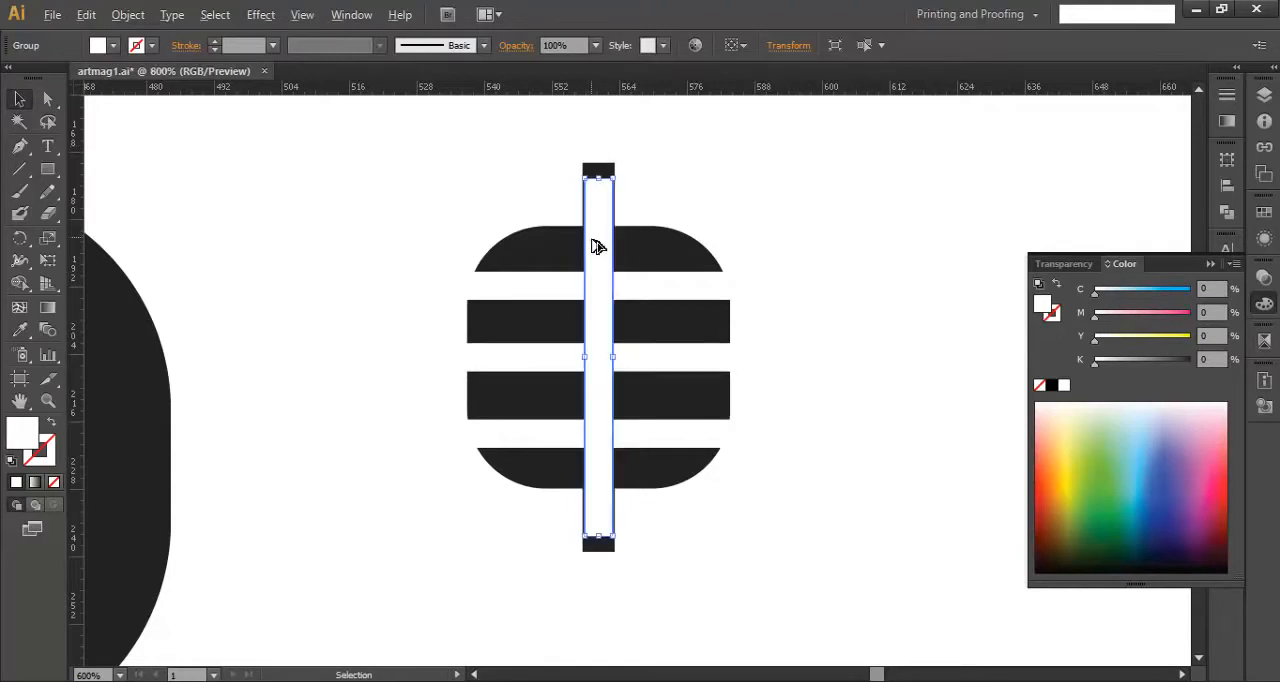
- Place the vertical white bar flush against the dark bar's left edge and copy it against the right edge
{"action": "scroll", "coordinate": [597, 247], "scroll_direction": "up", "scroll_amount": 2, "text": "alt"}
{"action": "left_click_drag", "start_coordinate": [600, 406], "coordinate": [543, 406]}
{"action": "left_click_drag", "start_coordinate": [585, 160], "coordinate": [675, 222]}
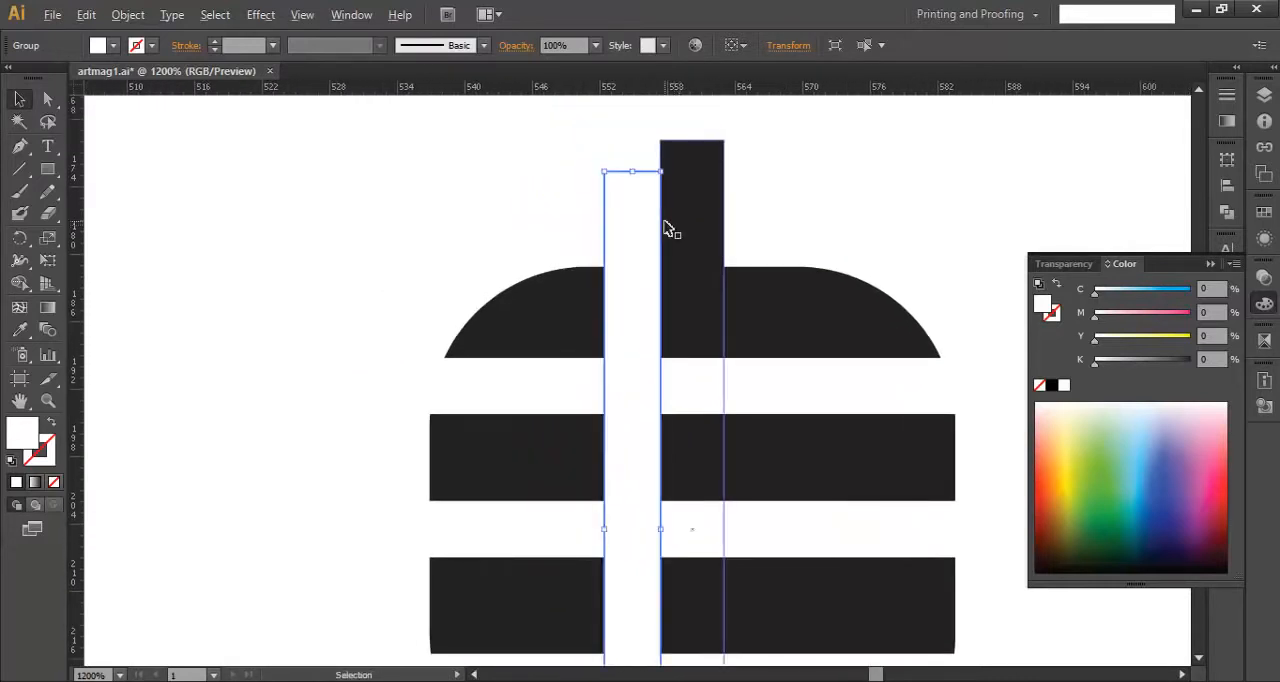
{"action": "scroll", "coordinate": [663, 222], "scroll_direction": "up", "scroll_amount": 1, "text": "alt"}
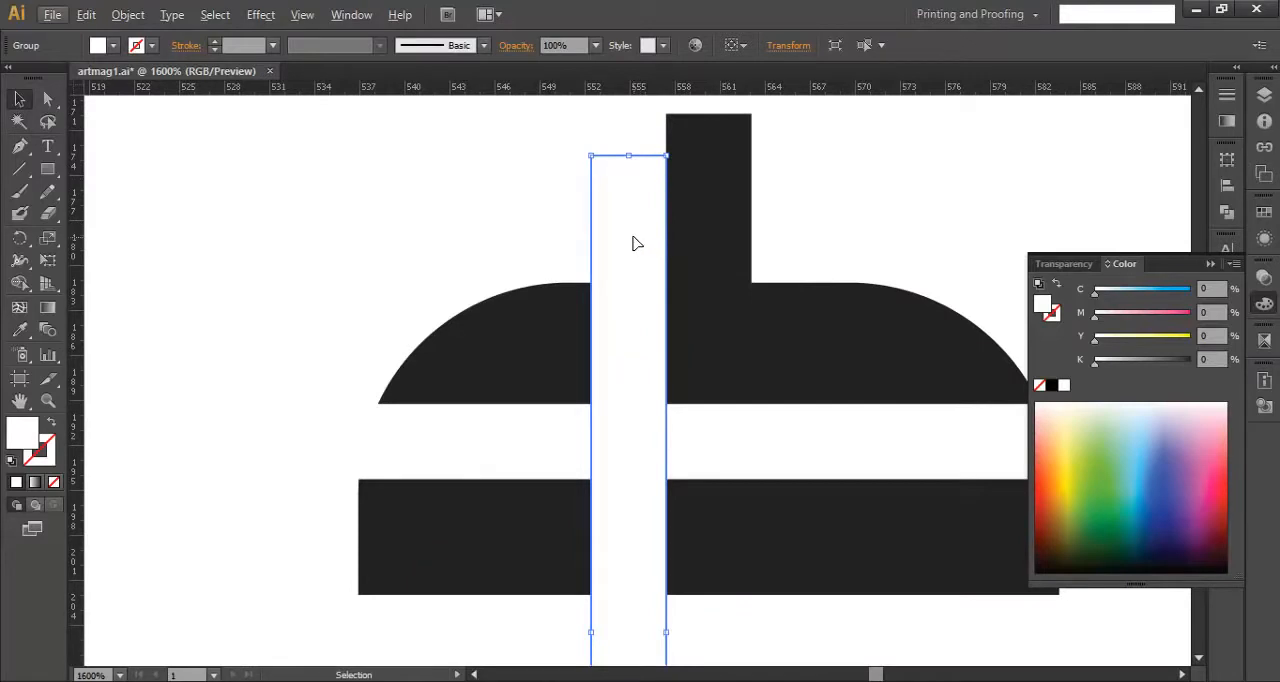
{"action": "mouse_move", "coordinate": [633, 243]}
{"action": "left_mouse_down"}
{"action": "mouse_move", "coordinate": [609, 243]}
{"action": "mouse_move", "coordinate": [650, 256]}
{"action": "left_mouse_up"}
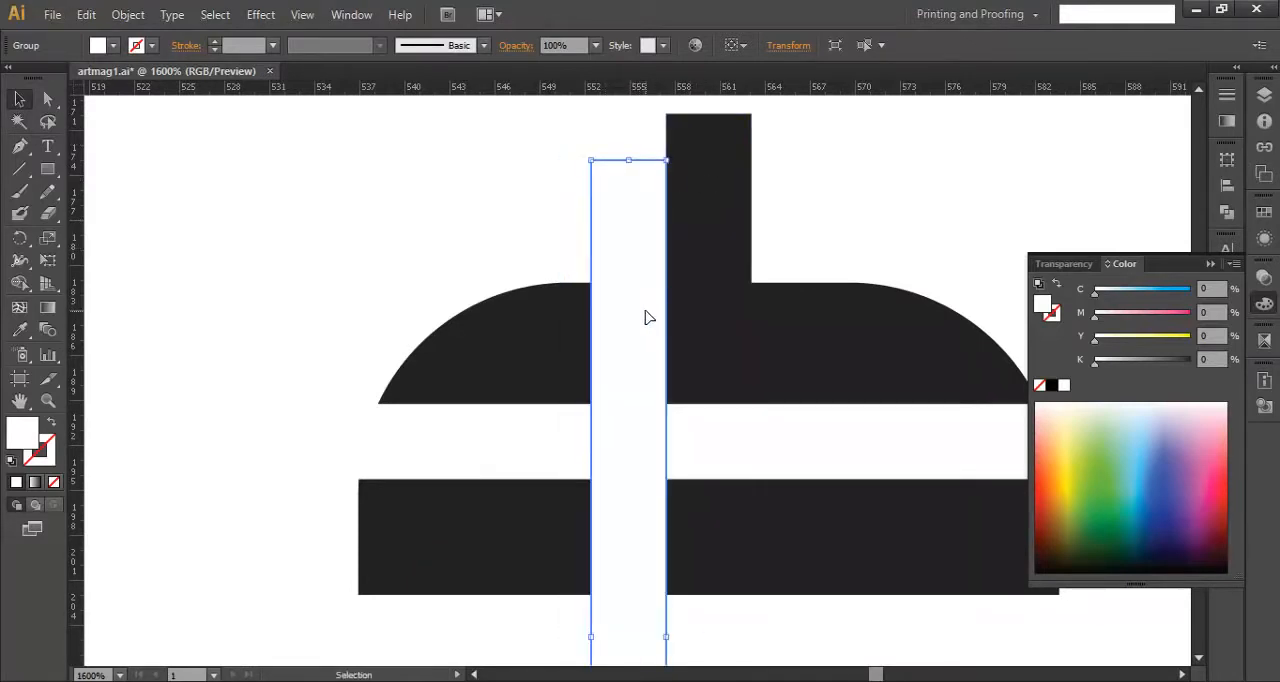
{"action": "left_click_drag", "start_coordinate": [644, 319], "coordinate": [640, 285]}
{"action": "scroll", "coordinate": [799, 312], "scroll_direction": "down", "scroll_amount": 1}
{"action": "scroll", "coordinate": [728, 335], "scroll_direction": "down", "scroll_amount": 1}
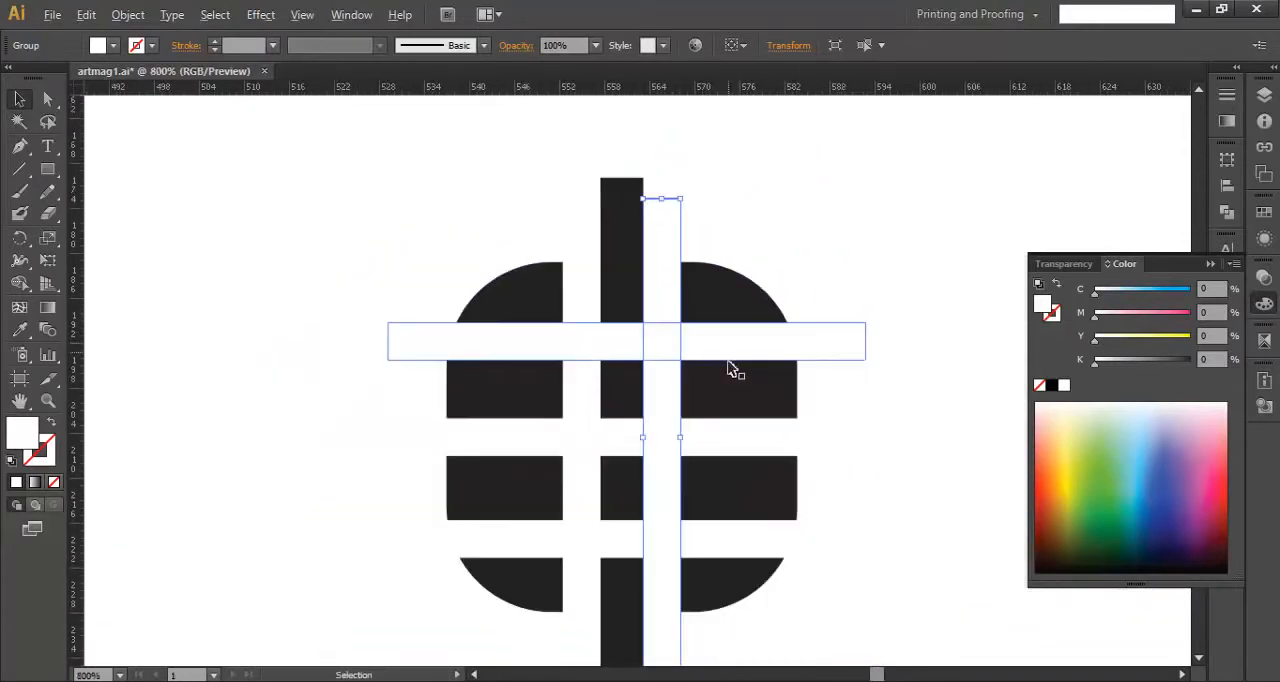
- Make a shortened copy of the right vertical white bar, about 11.5 pt long, and rotate it to horizontal across the dark bar
{"action": "left_click_drag", "start_coordinate": [696, 346], "coordinate": [793, 408]}
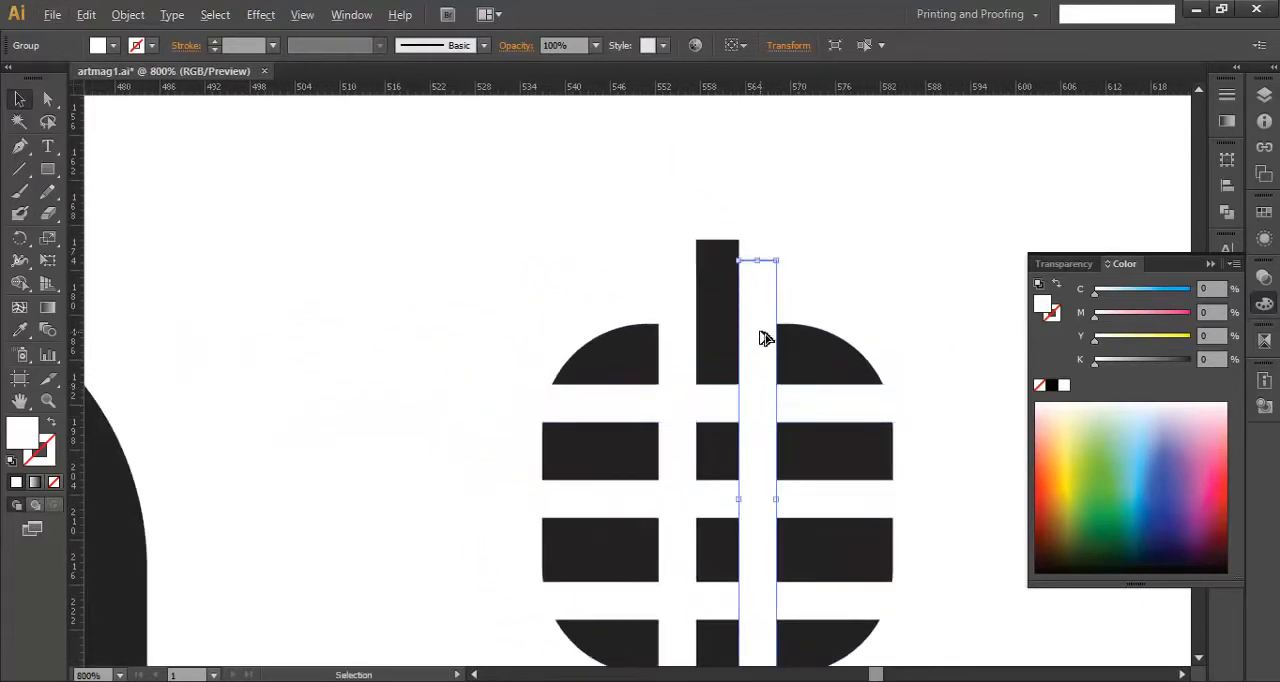
{"action": "scroll", "coordinate": [767, 337], "scroll_direction": "up", "scroll_amount": 1}
{"action": "key", "text": "a"}
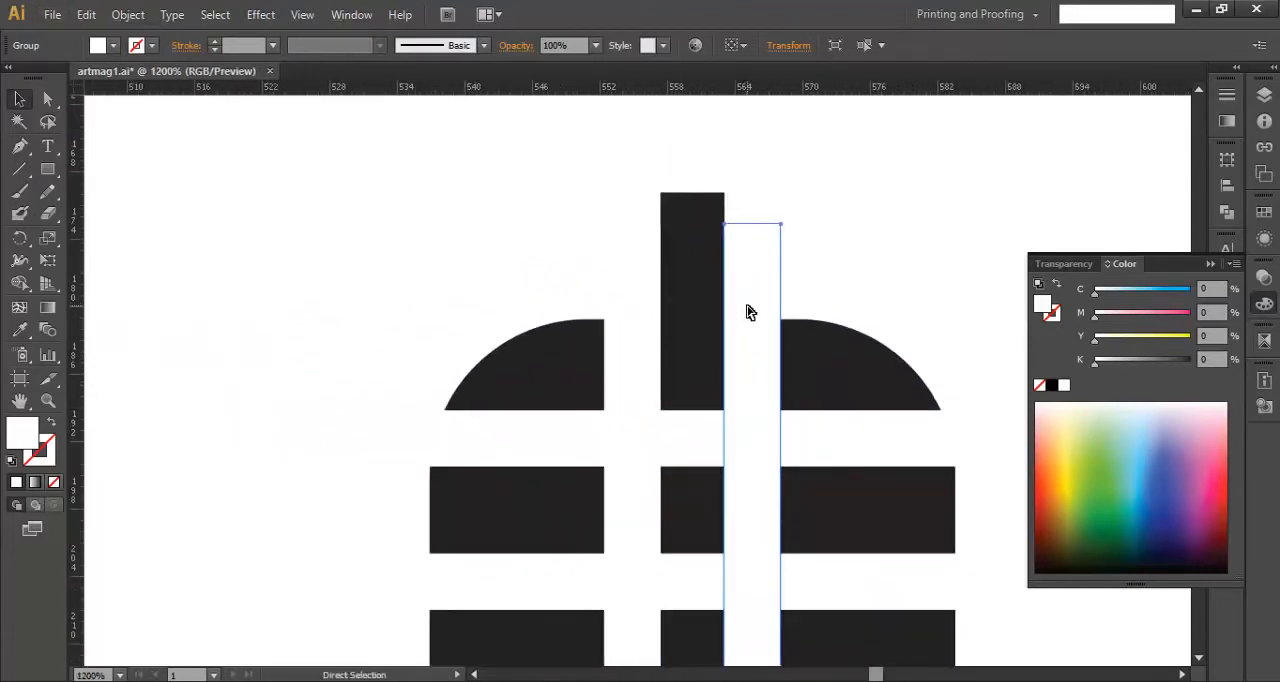
{"action": "key", "text": "v"}
{"action": "key", "text": "shift"}
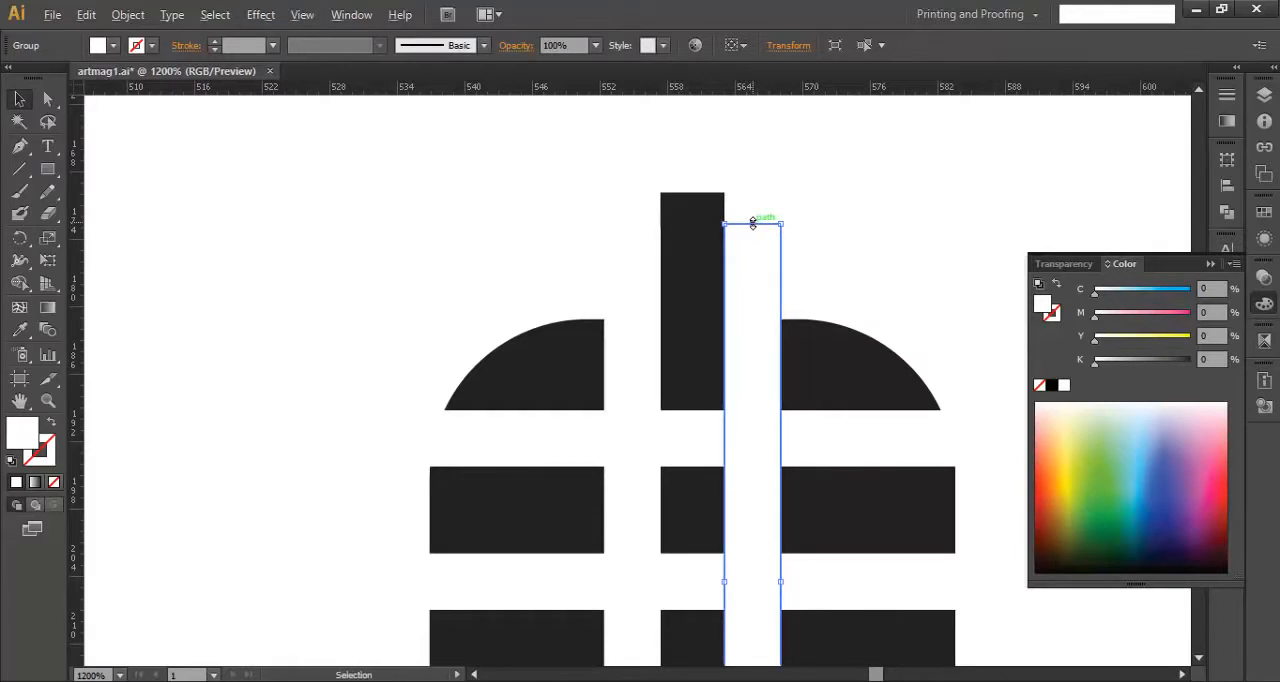
{"action": "left_click_drag", "start_coordinate": [753, 222], "coordinate": [753, 519]}
{"action": "left_click_drag", "start_coordinate": [740, 603], "coordinate": [686, 324]}
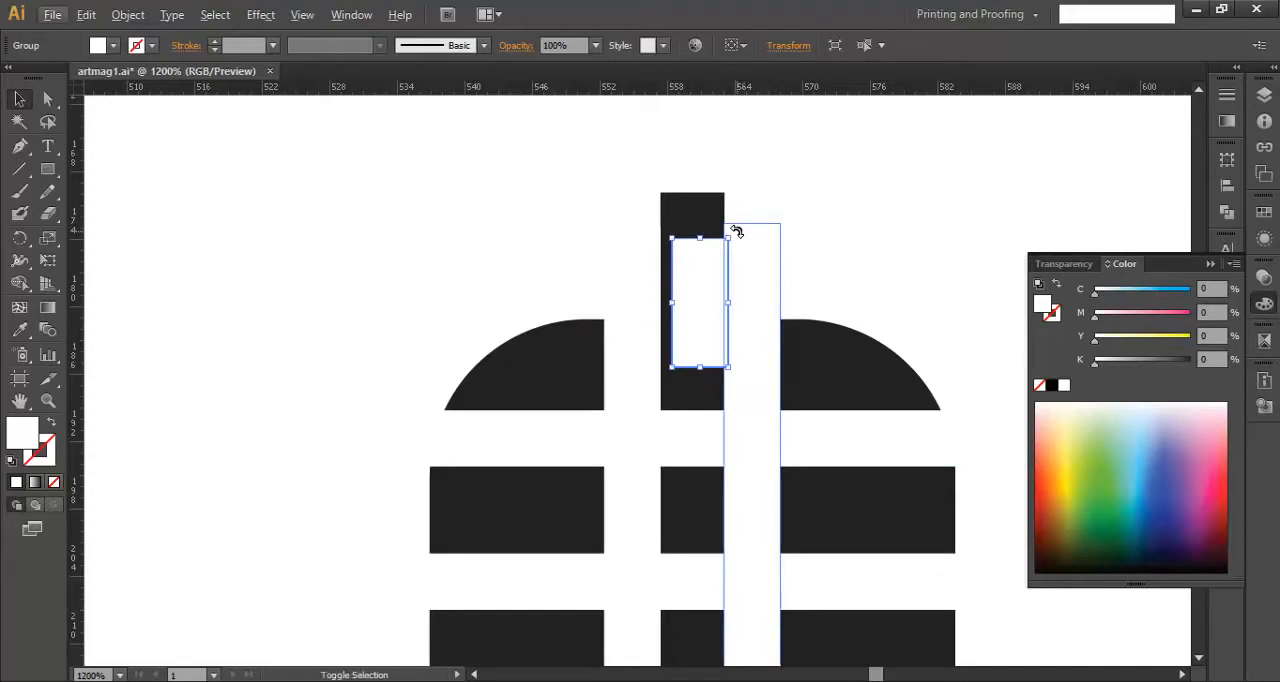
{"action": "left_click_drag", "start_coordinate": [737, 232], "coordinate": [786, 364]}
- Center the short white bar on the dark vertical bar, with its lower edge level with the rounded square's top
{"action": "scroll", "coordinate": [701, 278], "scroll_direction": "up", "scroll_amount": 2}
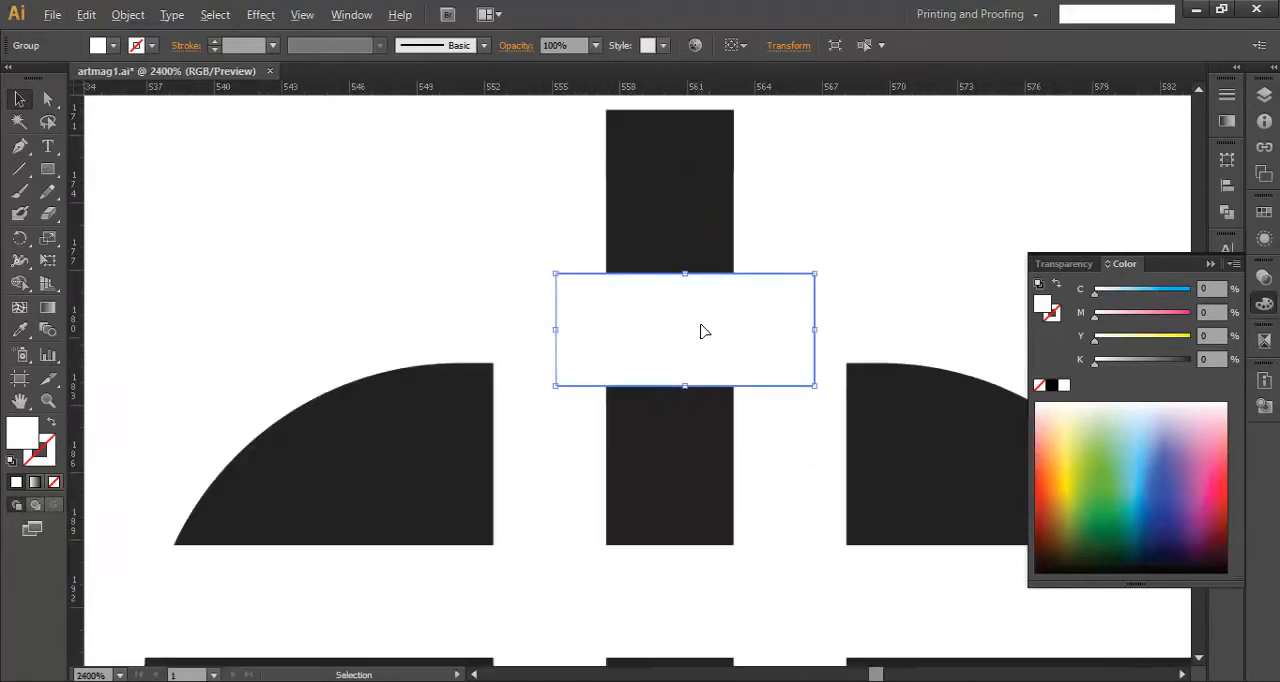
{"action": "left_click_drag", "start_coordinate": [703, 331], "coordinate": [671, 323]}
{"action": "left_click", "coordinate": [837, 314]}
{"action": "left_click", "coordinate": [723, 283]}
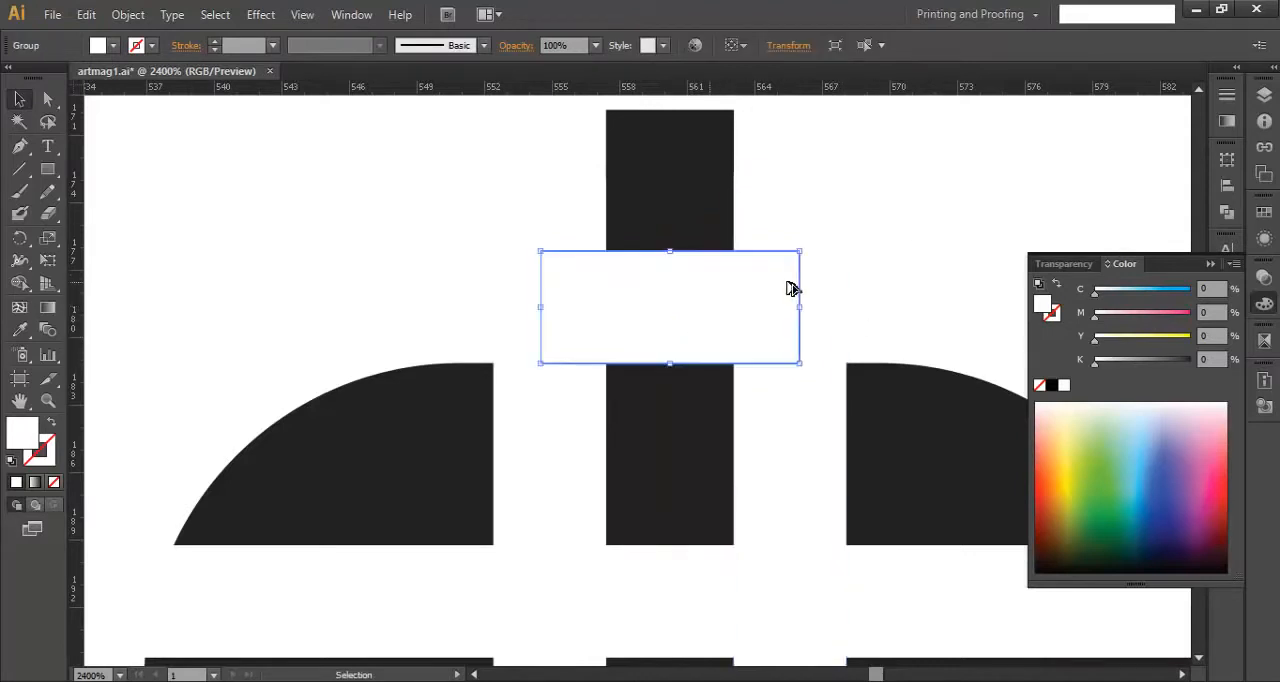
- Unite the dark vertical bar with the dark rounded square into one shape
{"action": "scroll", "coordinate": [792, 289], "scroll_direction": "down", "scroll_amount": 5}
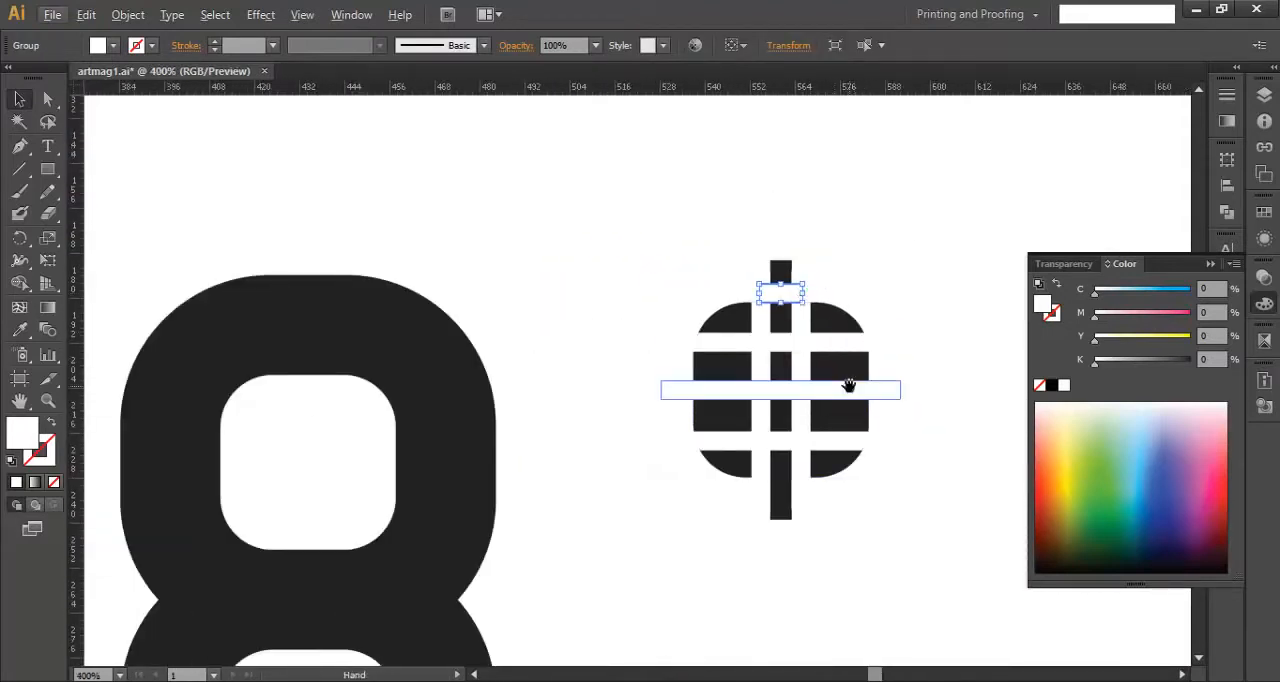
{"action": "left_click_drag", "start_coordinate": [894, 423], "coordinate": [919, 357]}
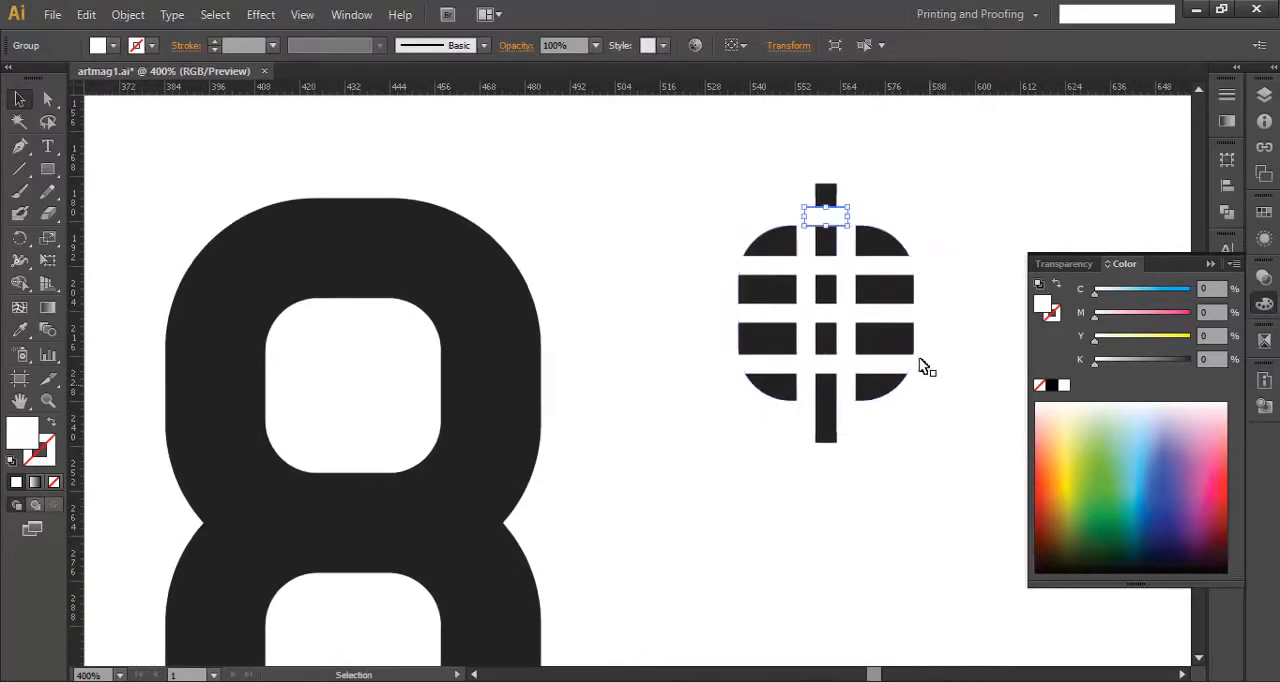
{"action": "left_click", "coordinate": [828, 196]}
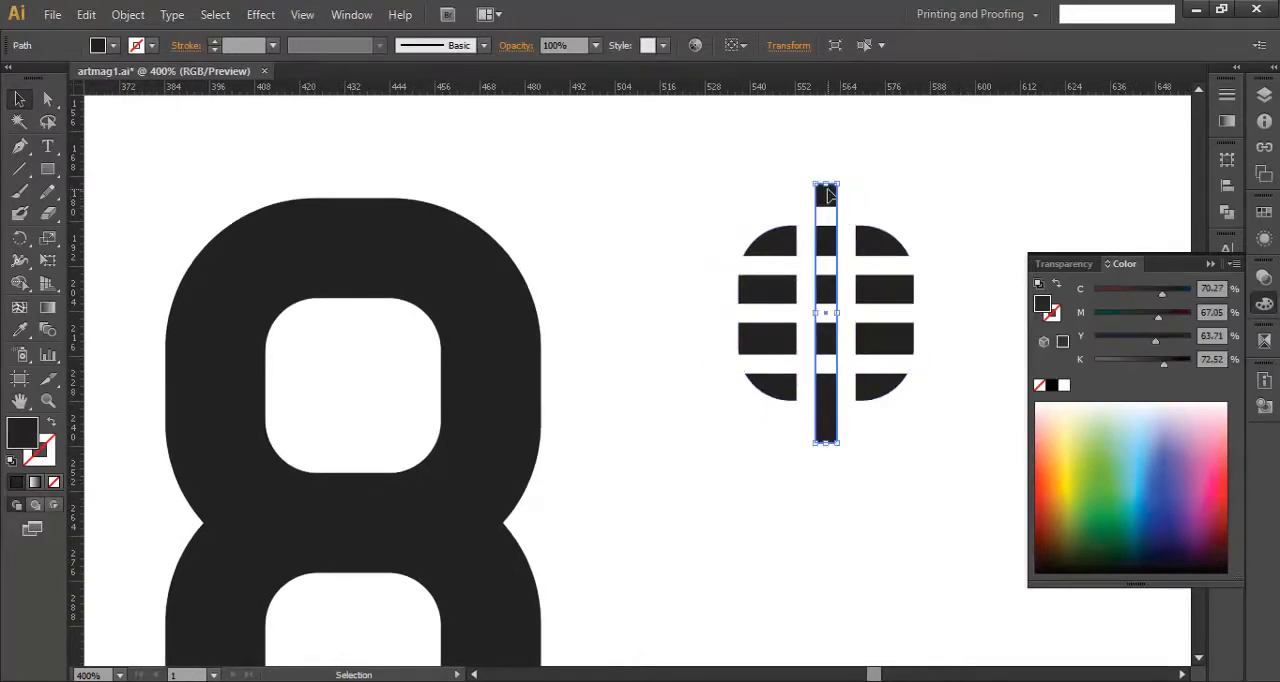
{"action": "left_click", "coordinate": [886, 251], "text": "shift"}
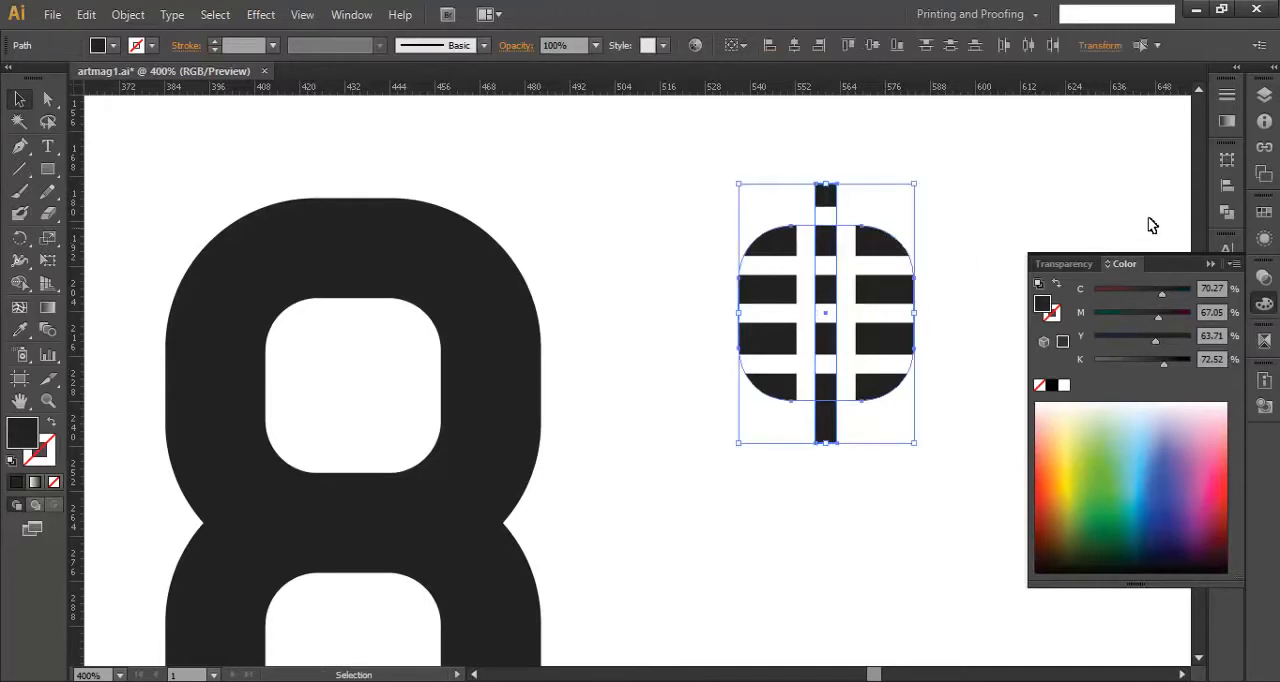
{"action": "left_click", "coordinate": [1226, 213]}
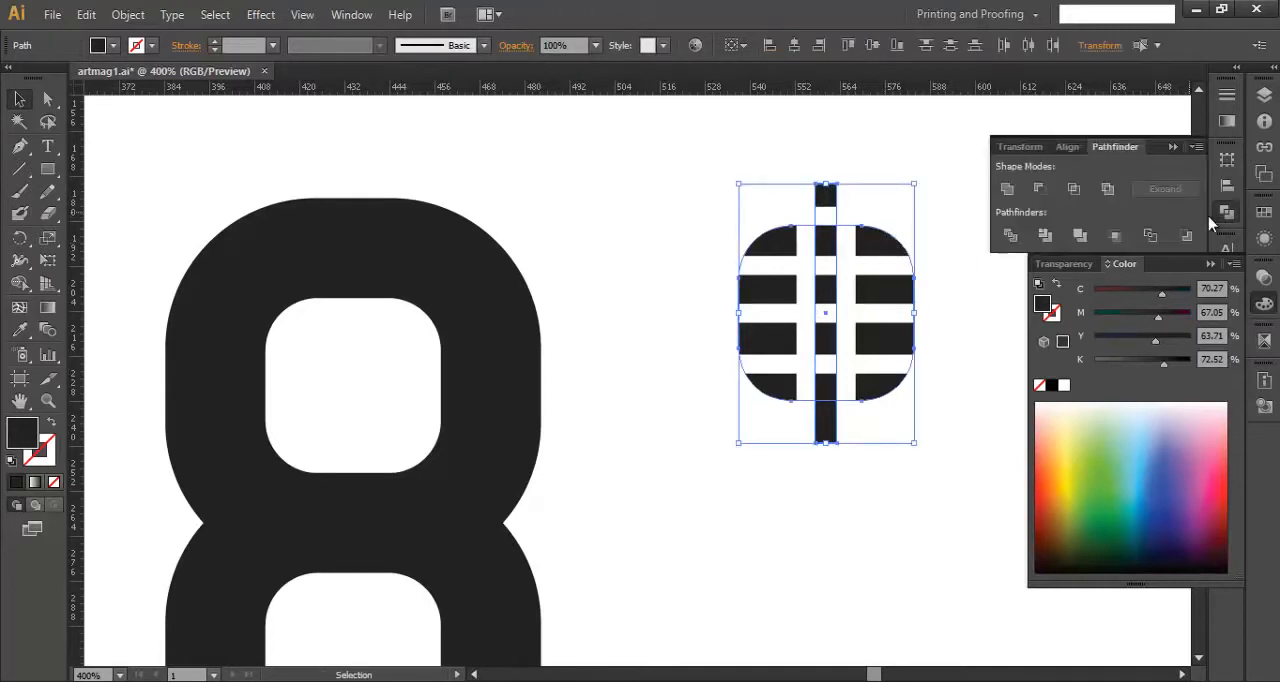
{"action": "left_click", "coordinate": [1007, 189]}
{"action": "left_click", "coordinate": [908, 219]}
{"action": "left_click", "coordinate": [886, 247]}
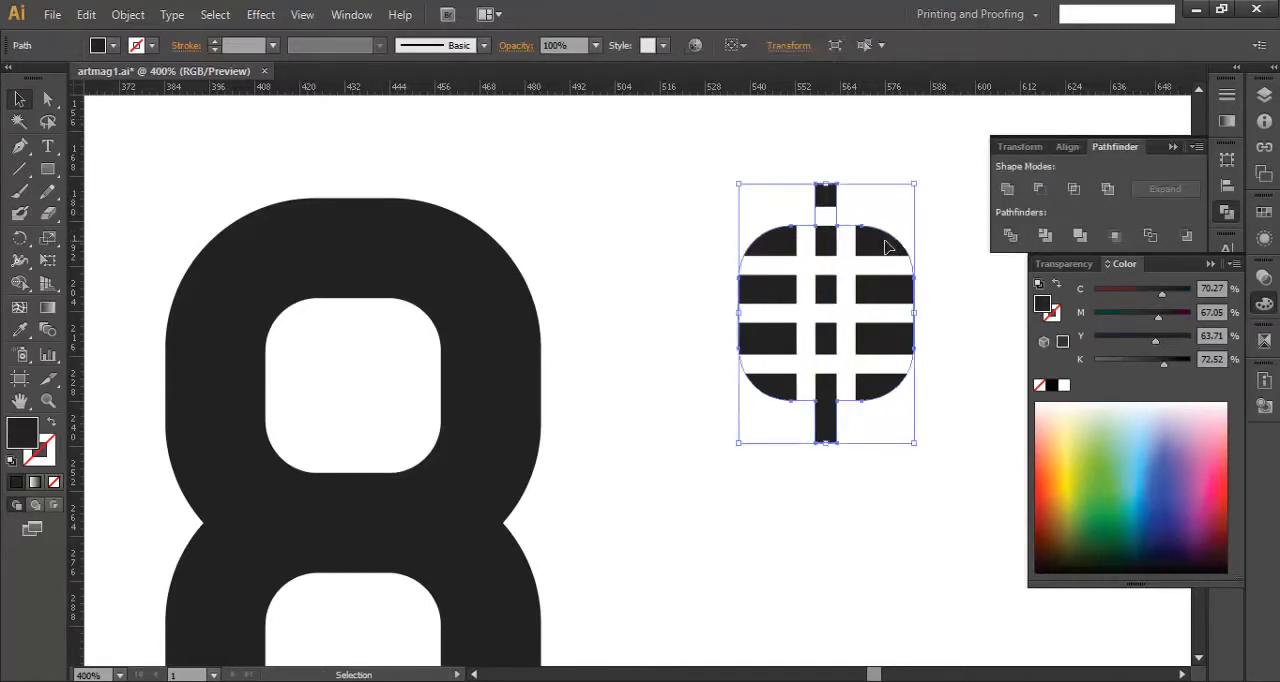
{"action": "left_click", "coordinate": [989, 313]}
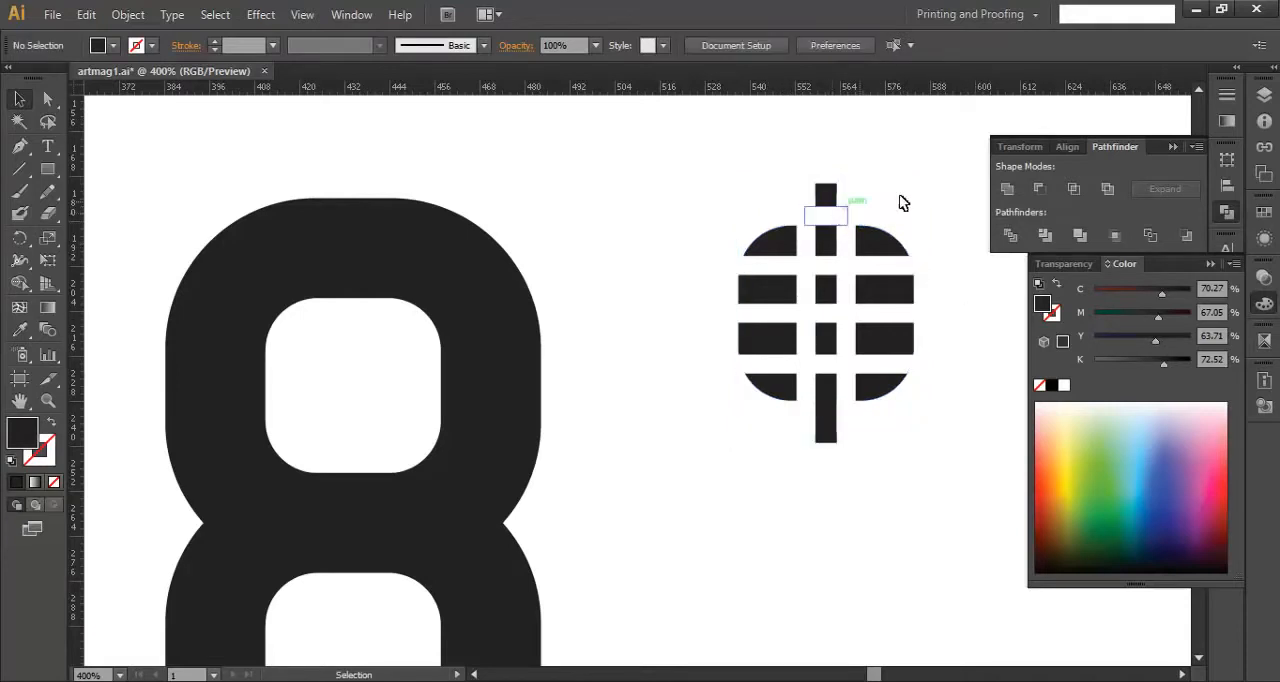
- Select only the white bars and use Shape Builder to merge the right vertical bar's segment above the top horizontal bar
{"action": "left_click_drag", "start_coordinate": [936, 184], "coordinate": [694, 489]}
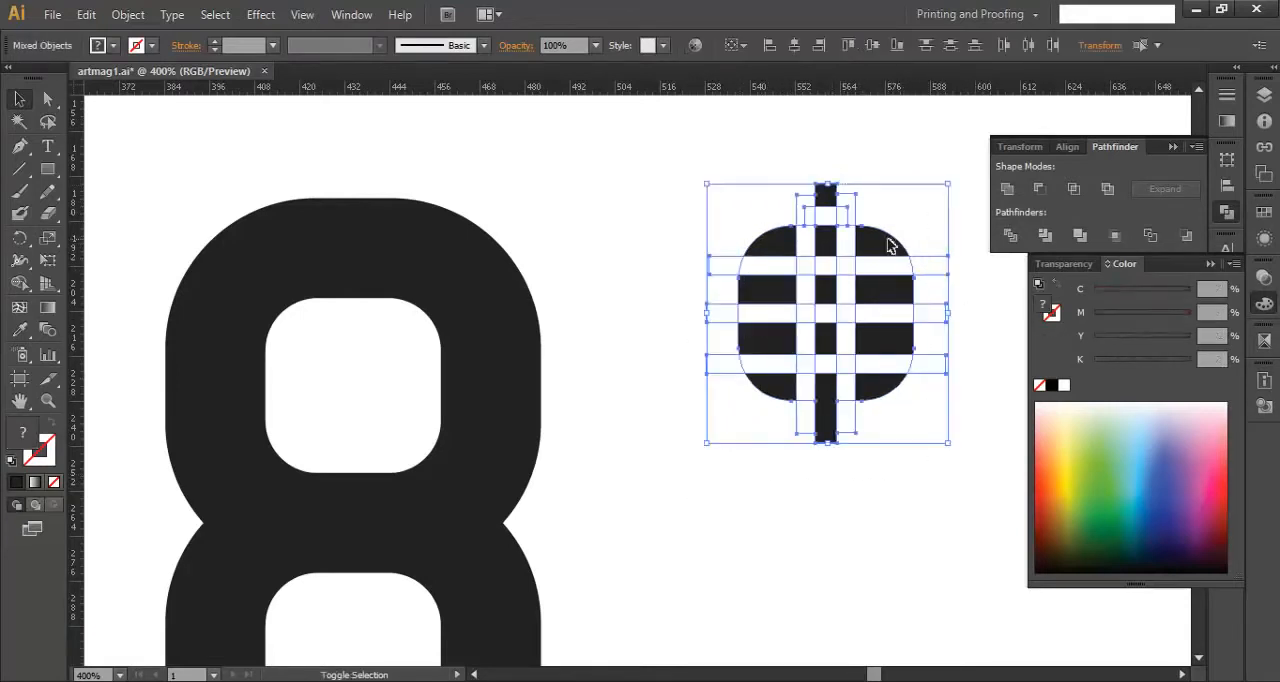
{"action": "key", "text": "ctrl+g"}
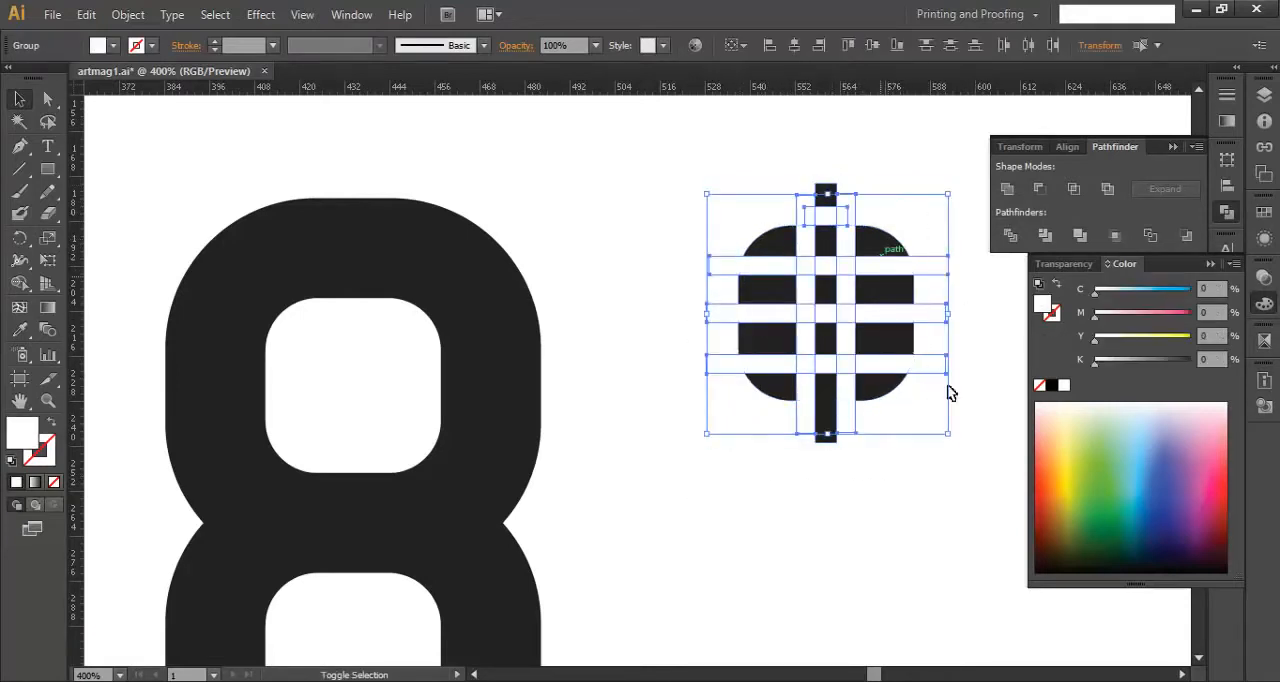
{"action": "left_click", "coordinate": [20, 285]}
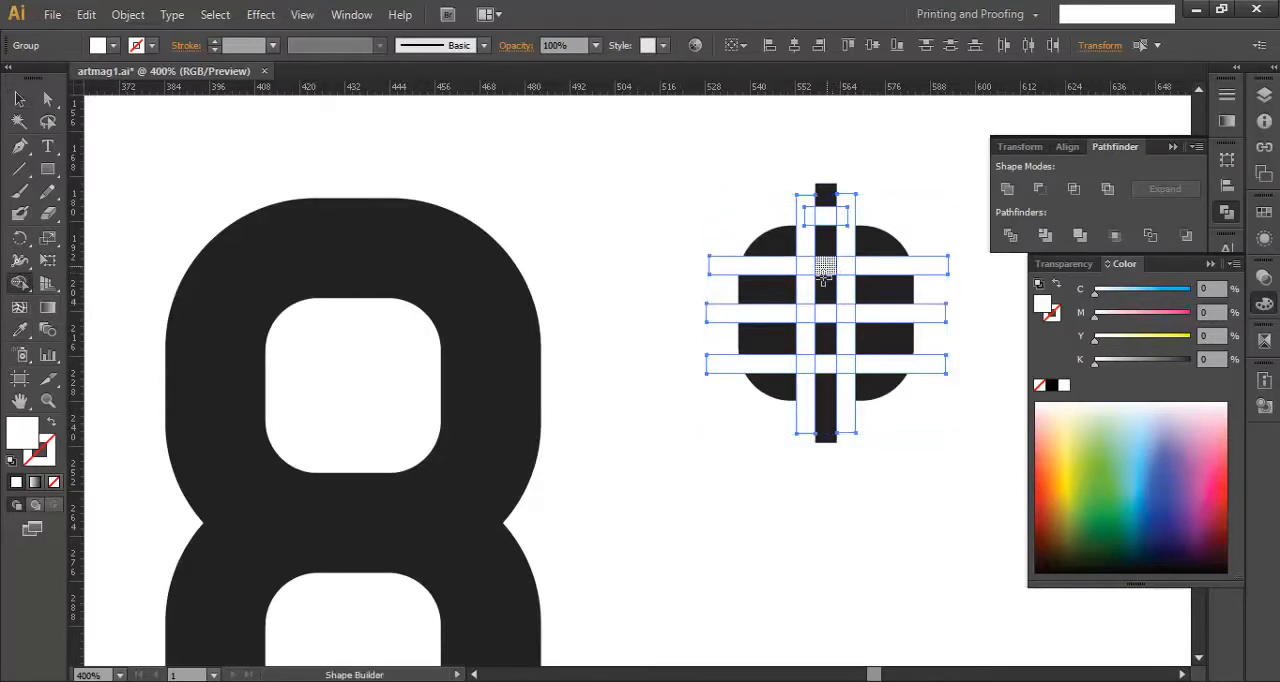
{"action": "scroll", "coordinate": [800, 330], "scroll_direction": "down", "scroll_amount": 2}
{"action": "left_click_drag", "start_coordinate": [597, 351], "coordinate": [750, 357]}
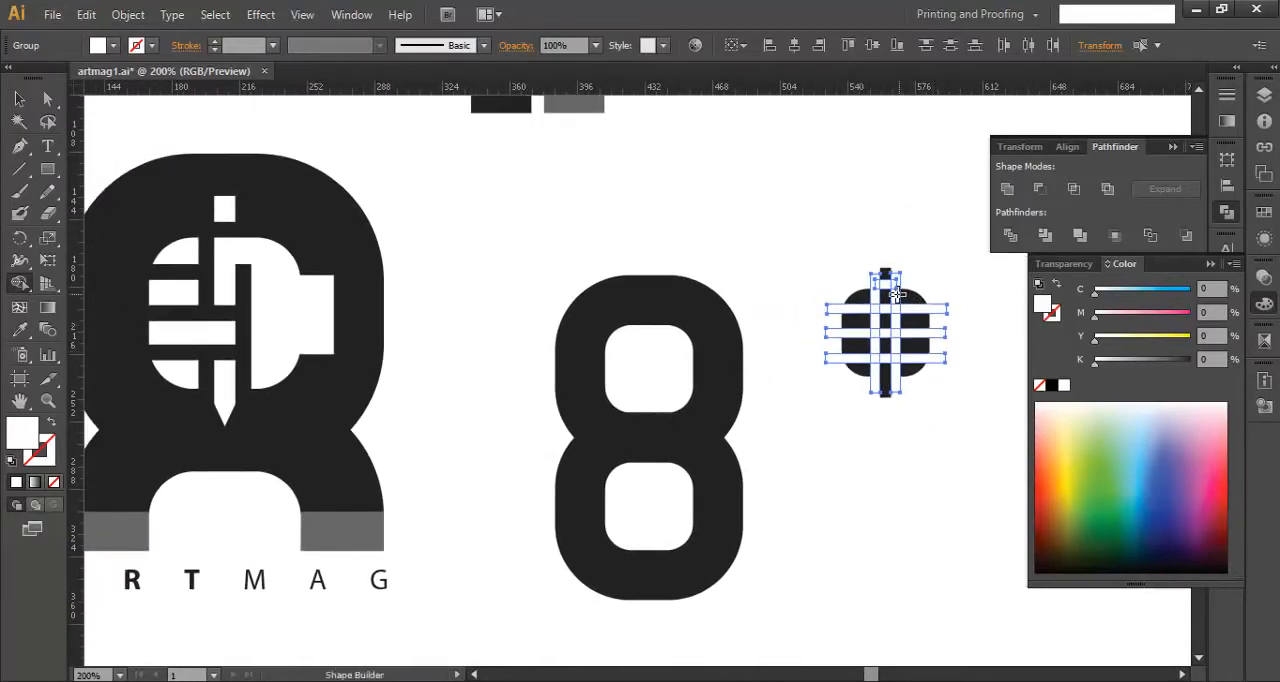
{"action": "scroll", "coordinate": [893, 293], "scroll_direction": "up", "scroll_amount": 1}
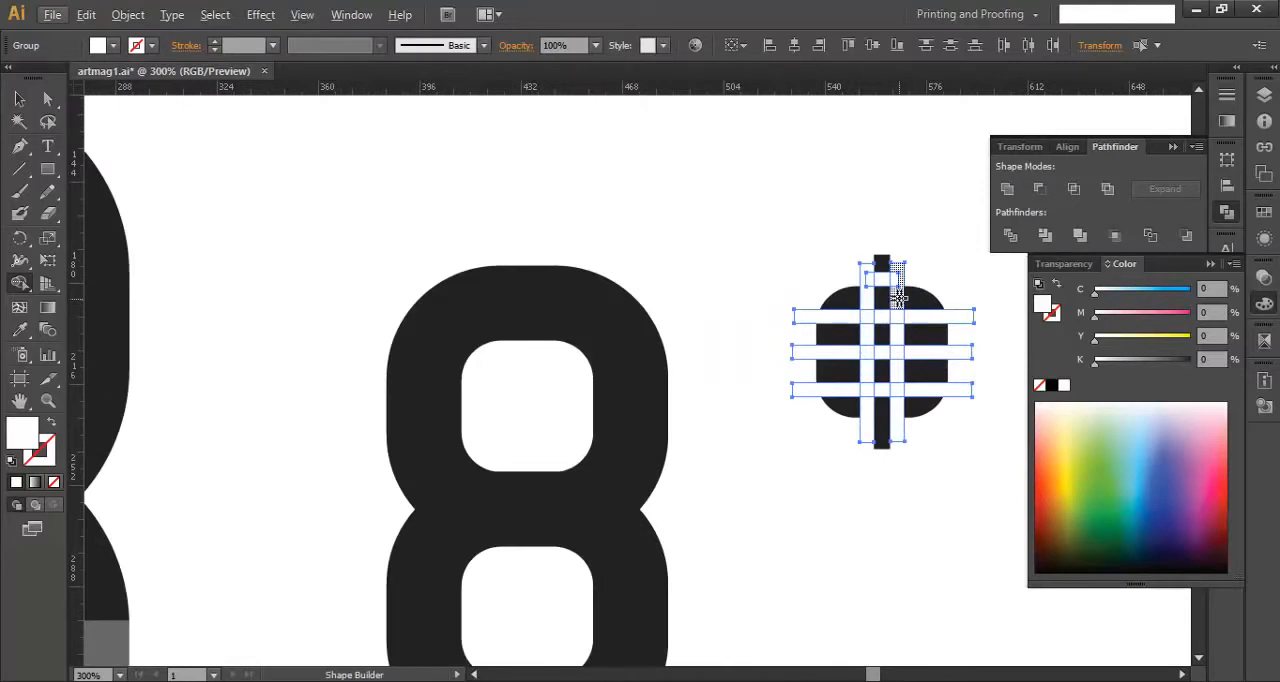
{"action": "left_click", "coordinate": [899, 296]}
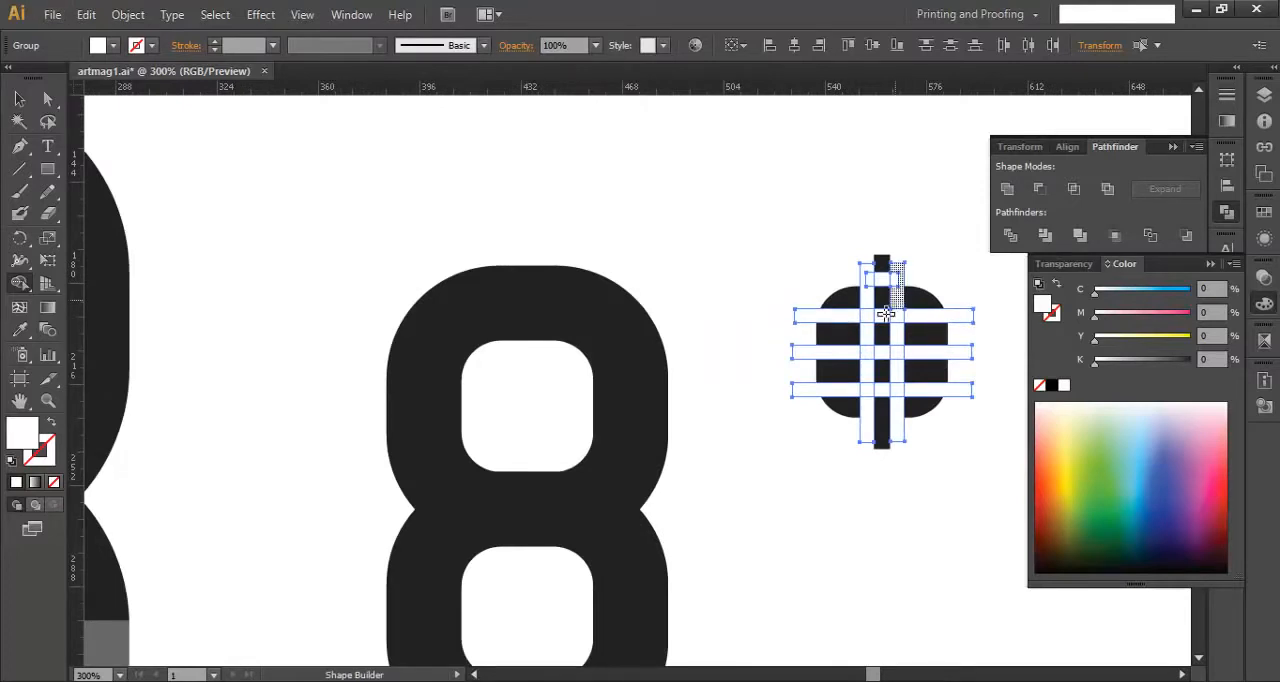
- Ungroup all the white bars and bar segments crossing the dark emblem
{"action": "left_click_drag", "start_coordinate": [629, 340], "coordinate": [816, 325]}
{"action": "scroll", "coordinate": [816, 325], "scroll_direction": "down", "scroll_amount": 1}
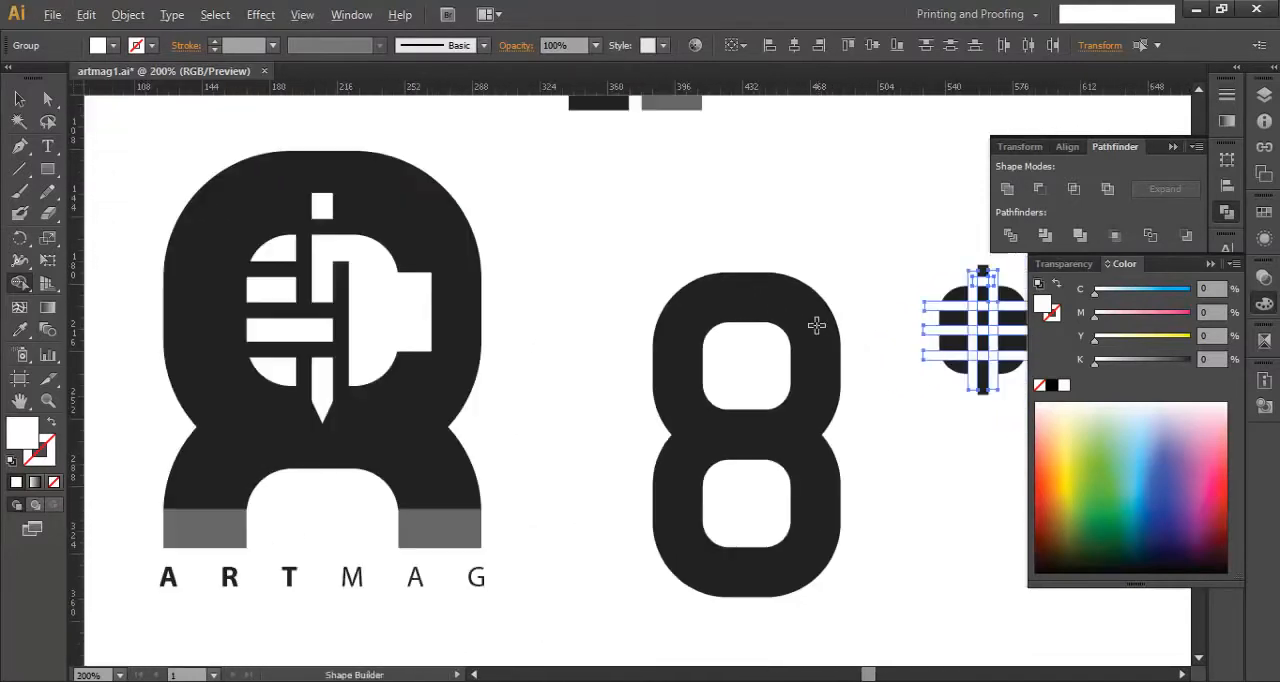
{"action": "left_click_drag", "start_coordinate": [867, 383], "coordinate": [791, 391]}
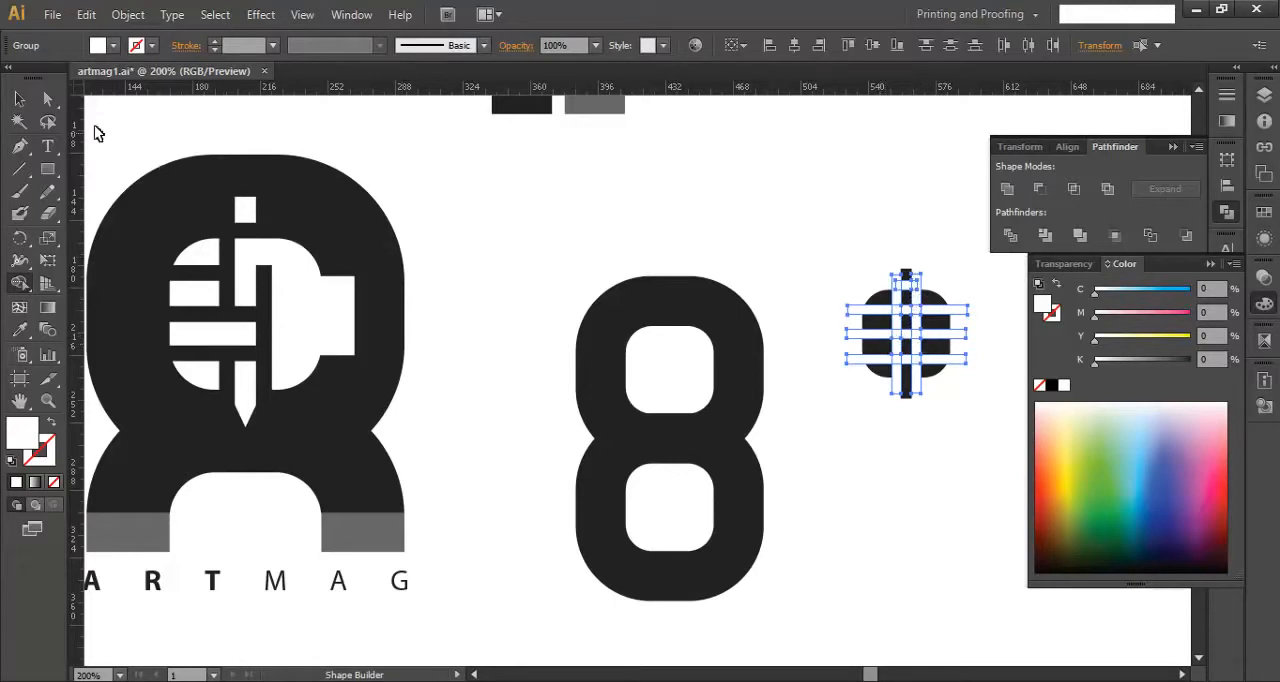
{"action": "left_click", "coordinate": [19, 98]}
{"action": "left_click", "coordinate": [966, 338]}
{"action": "scroll", "coordinate": [960, 327], "scroll_direction": "up", "scroll_amount": 1}
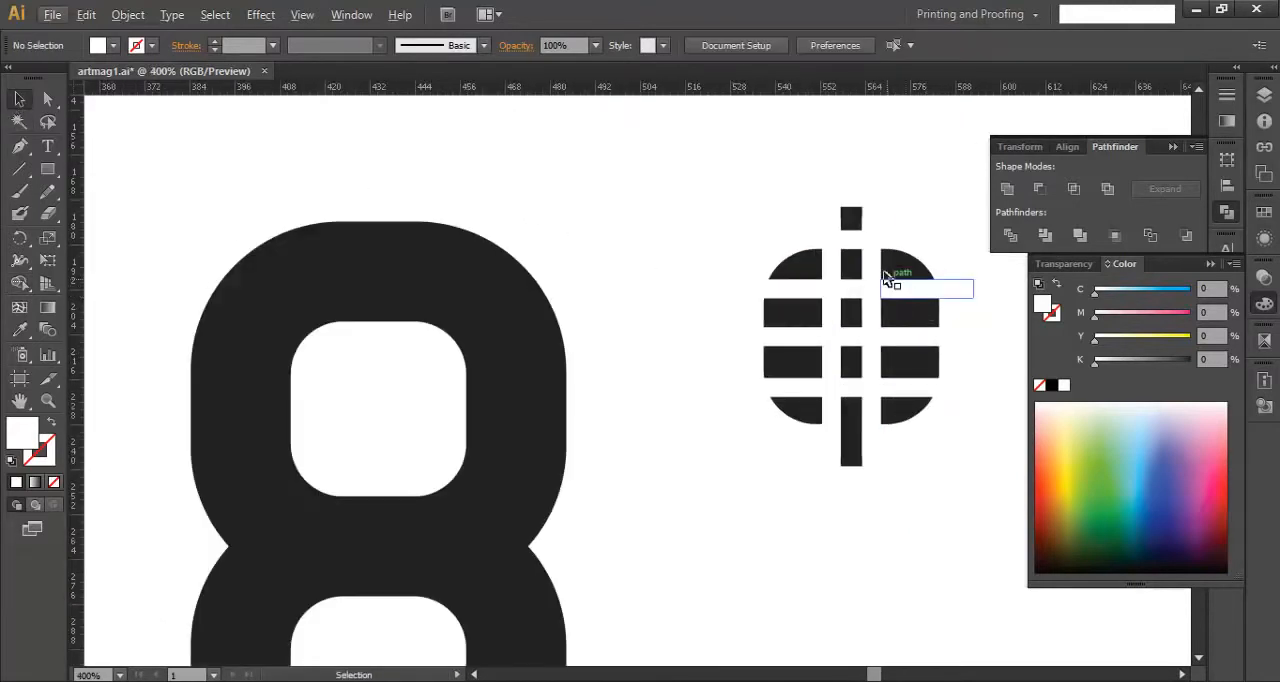
{"action": "left_click", "coordinate": [872, 285]}
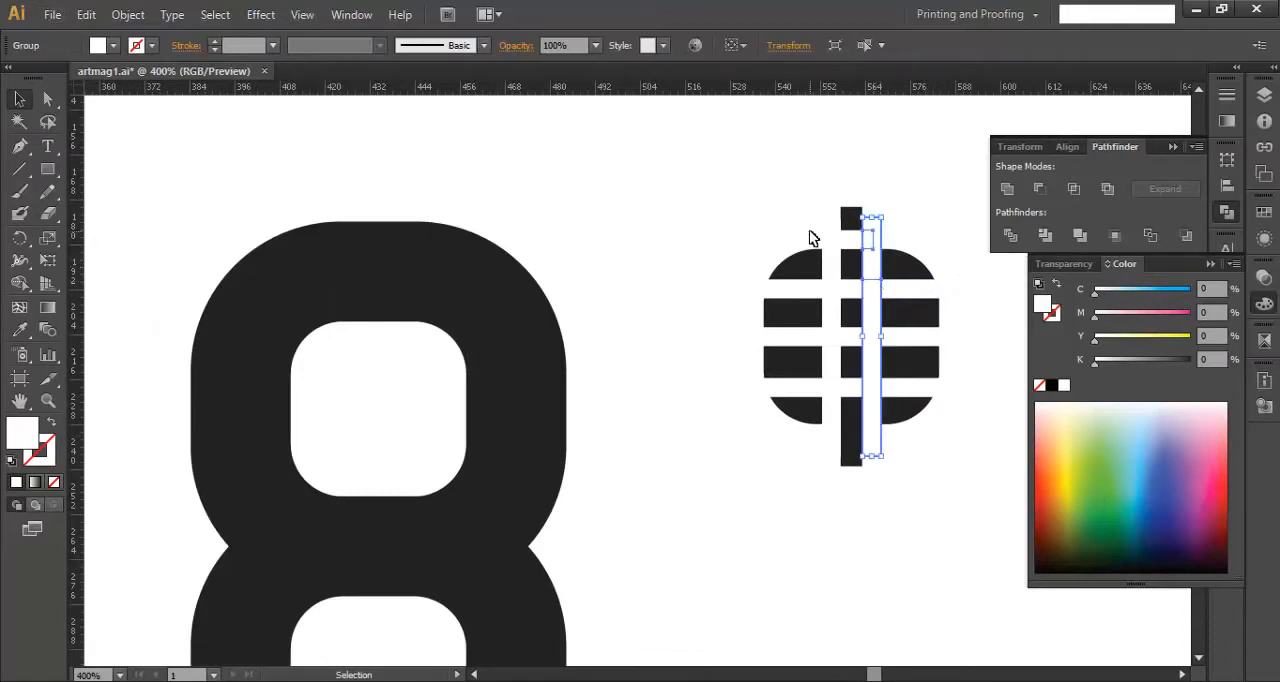
{"action": "left_click_drag", "start_coordinate": [742, 182], "coordinate": [1003, 508]}
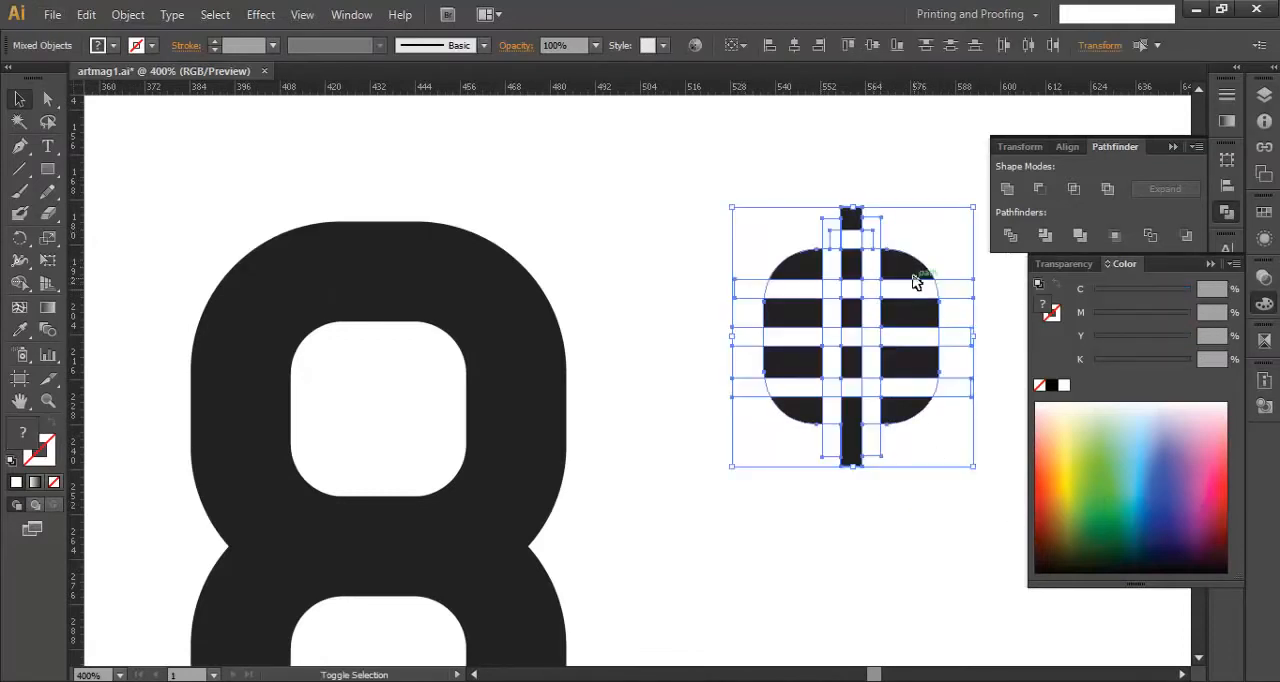
{"action": "key", "text": "ctrl+g"}
{"action": "right_click", "coordinate": [958, 295]}
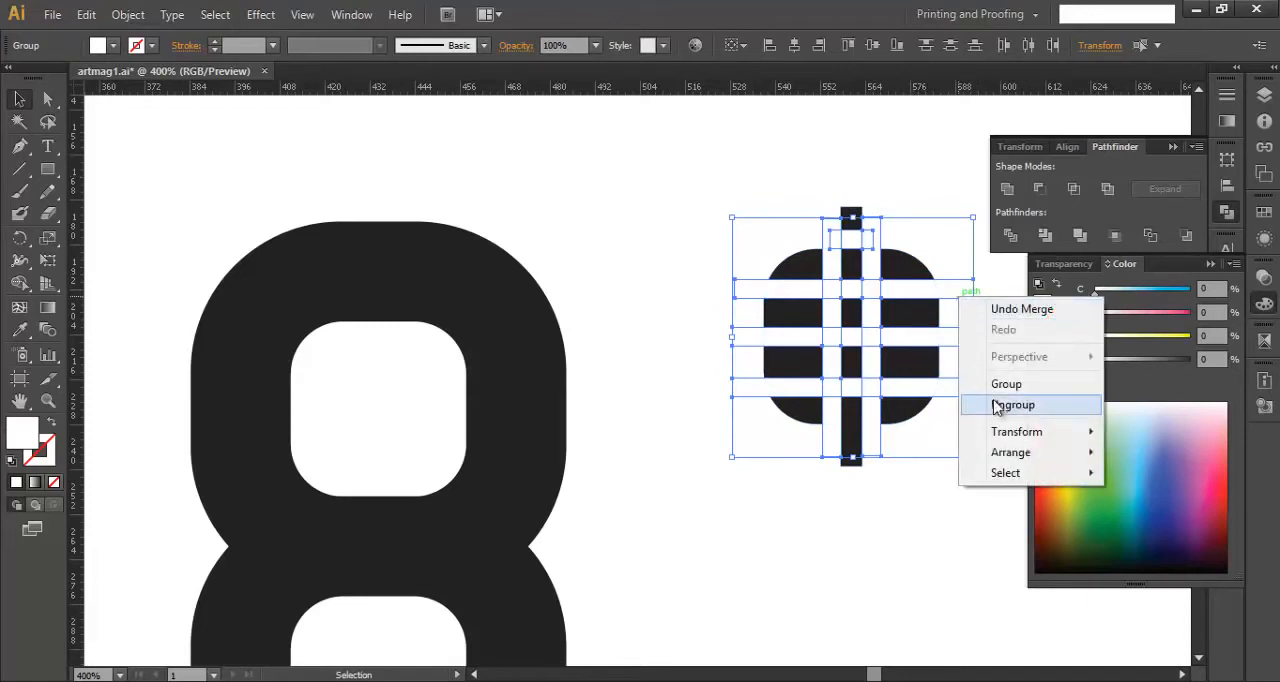
{"action": "left_click", "coordinate": [1000, 405]}
{"action": "left_click", "coordinate": [971, 451]}
- Delete the three horizontal white bar segments that extend to the right of the right vertical white bar
{"action": "left_click", "coordinate": [905, 340]}
{"action": "left_click_drag", "start_coordinate": [905, 340], "coordinate": [915, 390]}
{"action": "left_click", "coordinate": [915, 390]}
{"action": "key", "text": "Delete"}
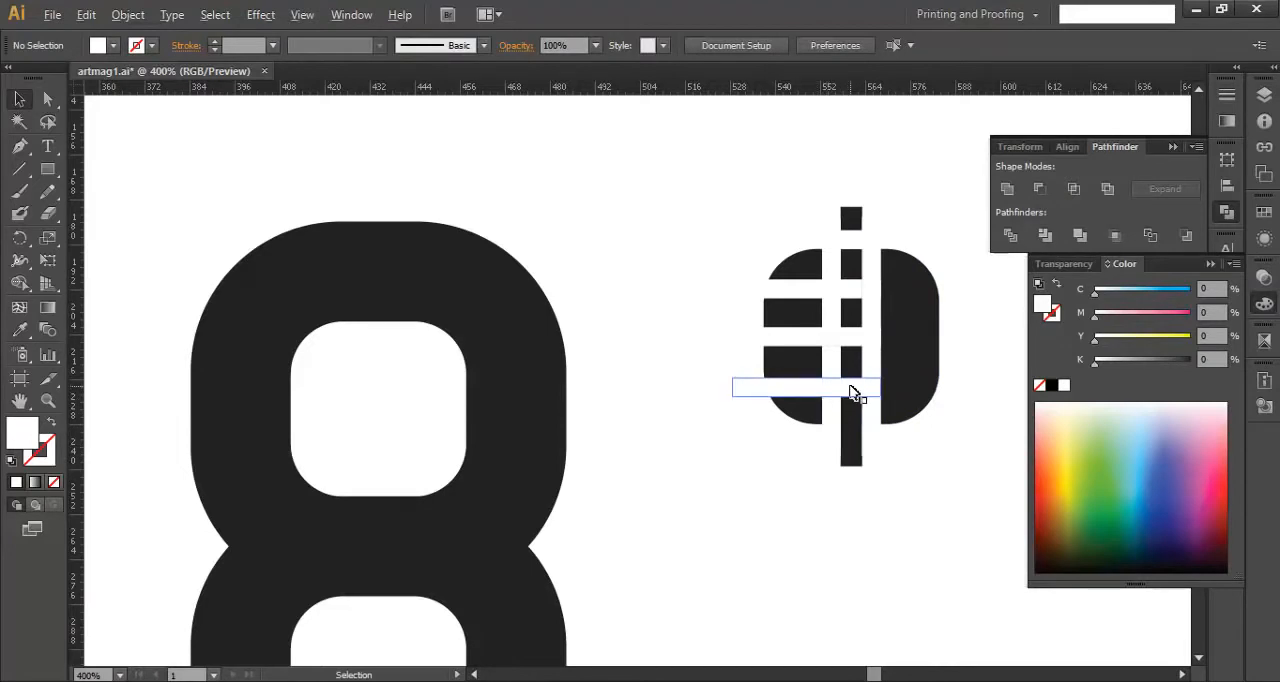
- Delete the white segments over the upper dark column, at the right vertical bar's upper end, and in the left bar between the lower horizontals
{"action": "scroll", "coordinate": [855, 393], "scroll_direction": "down", "scroll_amount": 3}
{"action": "scroll", "coordinate": [855, 393], "scroll_direction": "up", "scroll_amount": 2}
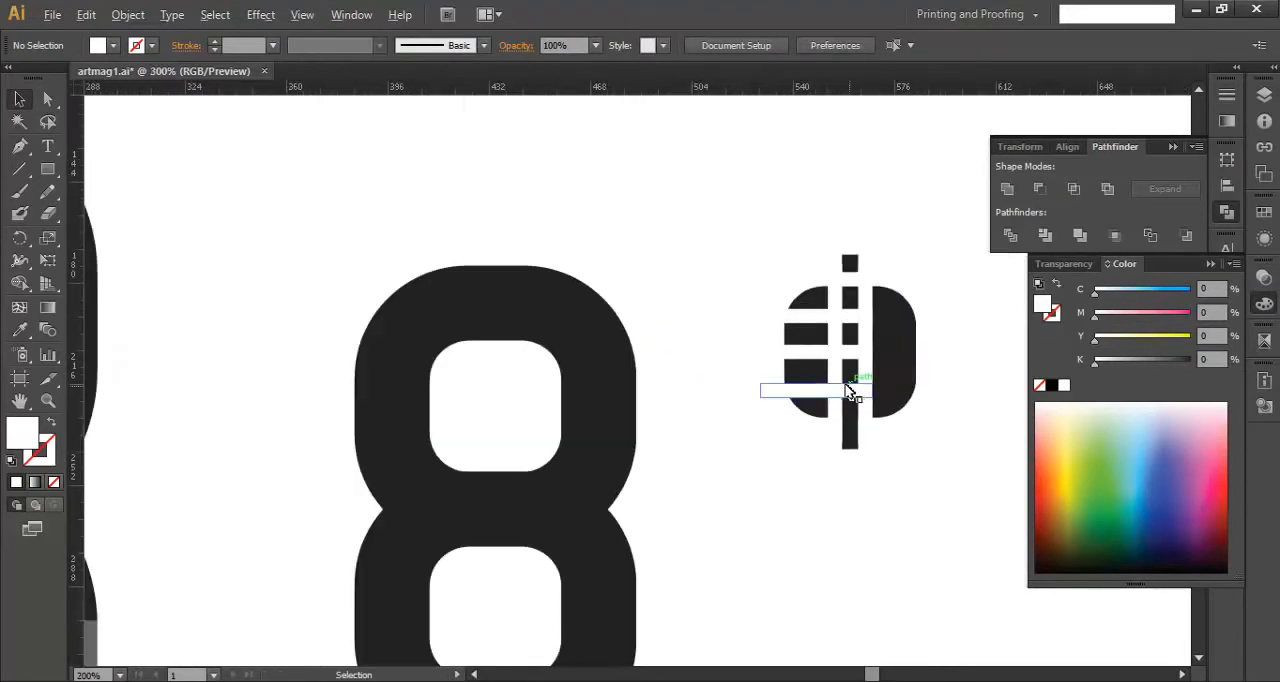
{"action": "left_click", "coordinate": [851, 317]}
{"action": "key", "text": "Delete"}
{"action": "left_click", "coordinate": [865, 300]}
{"action": "key", "text": "Delete"}
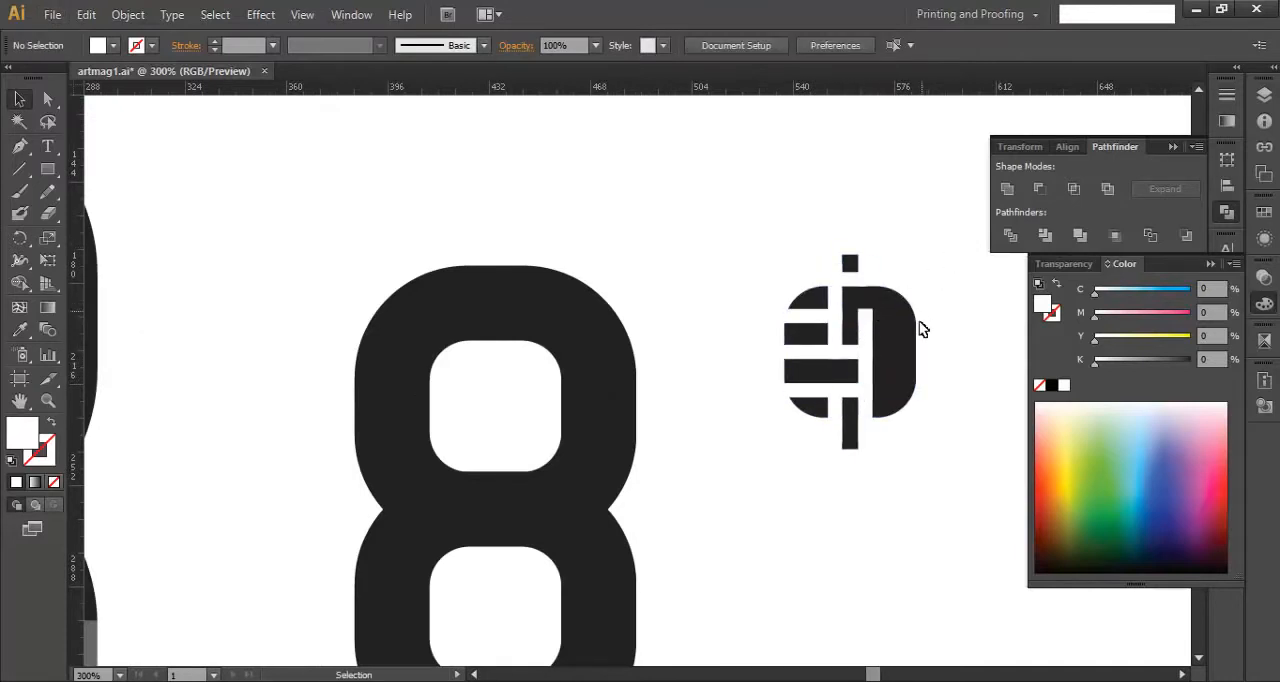
{"action": "scroll", "coordinate": [886, 366], "scroll_direction": "up", "scroll_amount": 1}
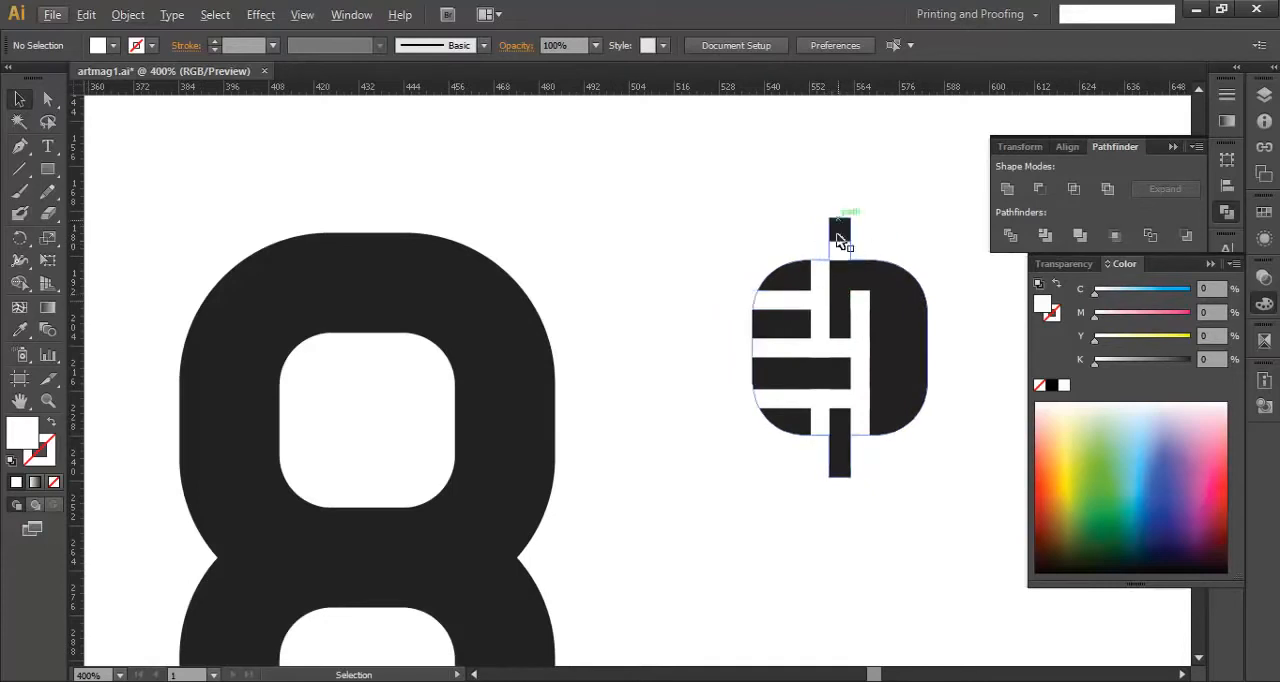
- Unite the remaining white pieces and subtract them from the dark emblem shape with Minus Front
{"action": "left_click_drag", "start_coordinate": [948, 507], "coordinate": [745, 258]}
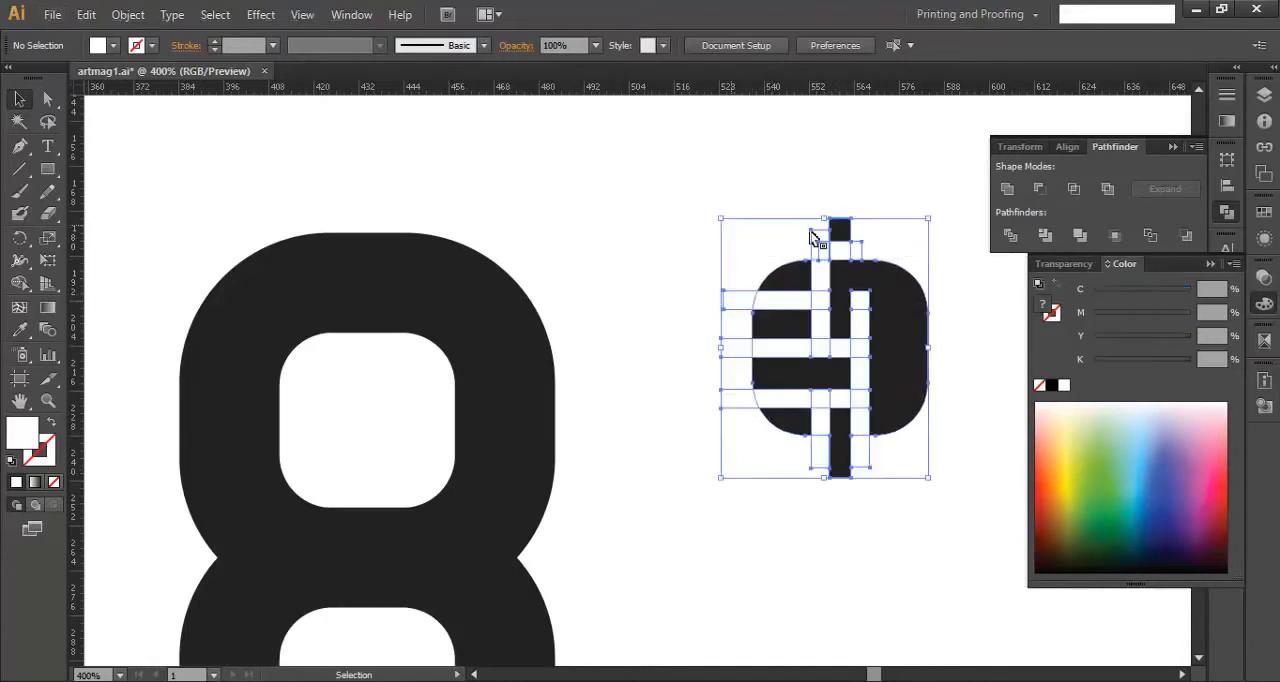
{"action": "left_click", "coordinate": [897, 331], "text": "shift"}
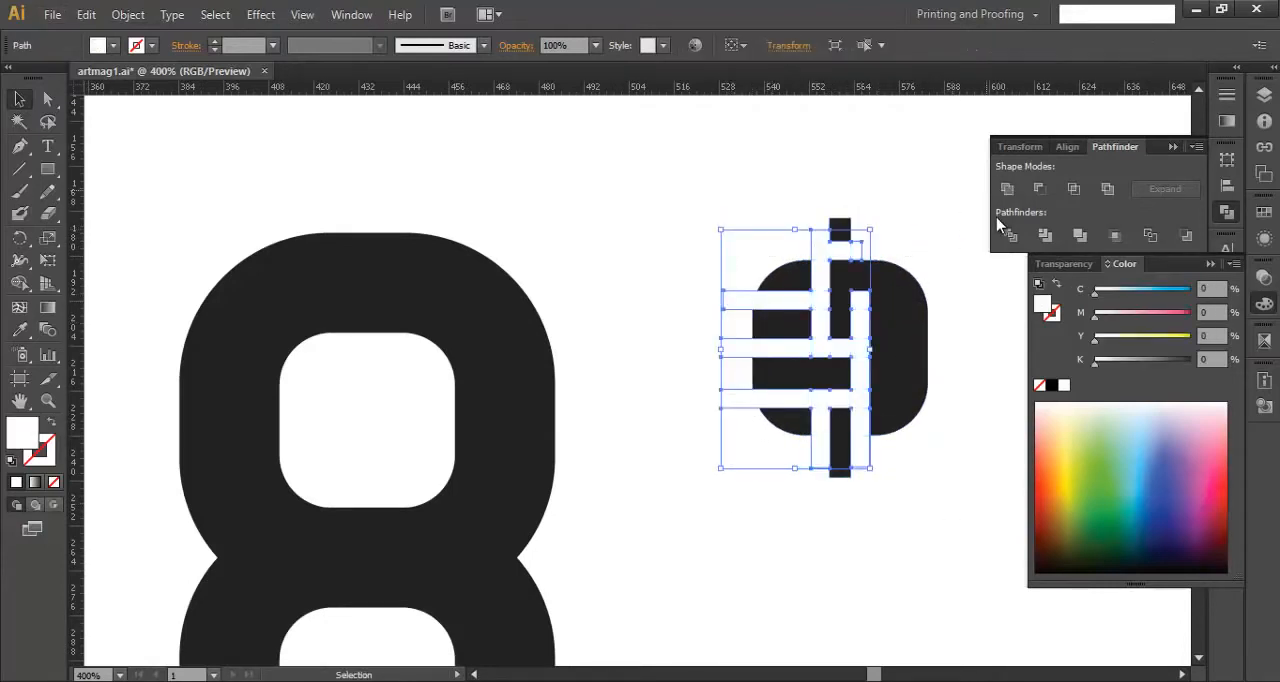
{"action": "left_click_drag", "start_coordinate": [951, 392], "coordinate": [796, 272]}
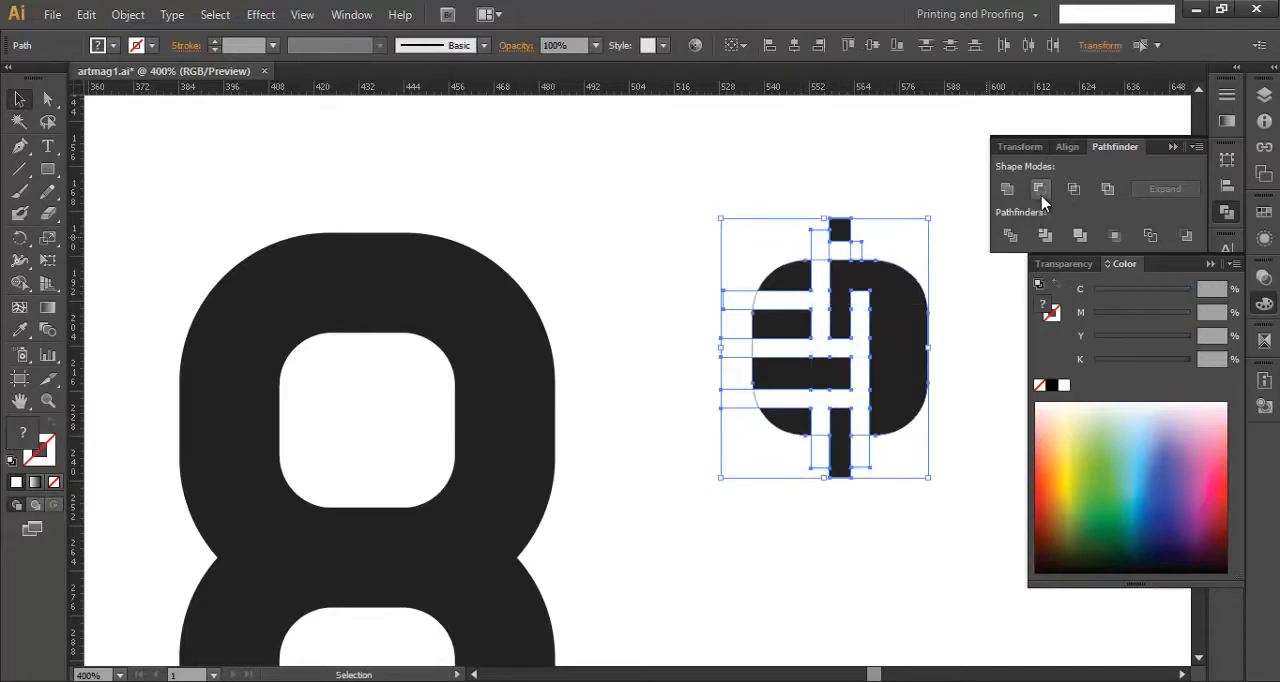
{"action": "left_click", "coordinate": [1040, 189]}
{"action": "left_click", "coordinate": [914, 300]}
- Move the cut emblem closer to the figure 8 and slightly lower
{"action": "scroll", "coordinate": [920, 350], "scroll_direction": "down", "scroll_amount": 2}
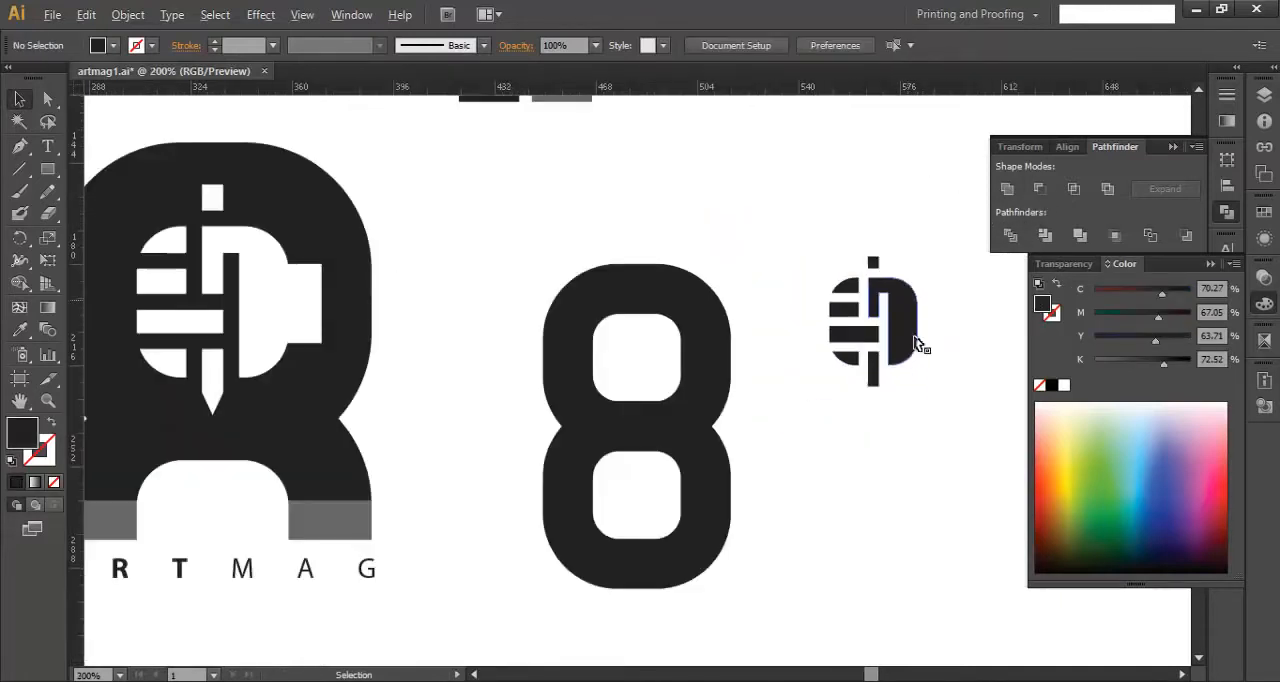
{"action": "left_click", "coordinate": [900, 313]}
{"action": "left_click_drag", "start_coordinate": [896, 360], "coordinate": [846, 396]}
{"action": "left_click", "coordinate": [833, 428]}
{"action": "scroll", "coordinate": [833, 428], "scroll_direction": "up", "scroll_amount": 4}
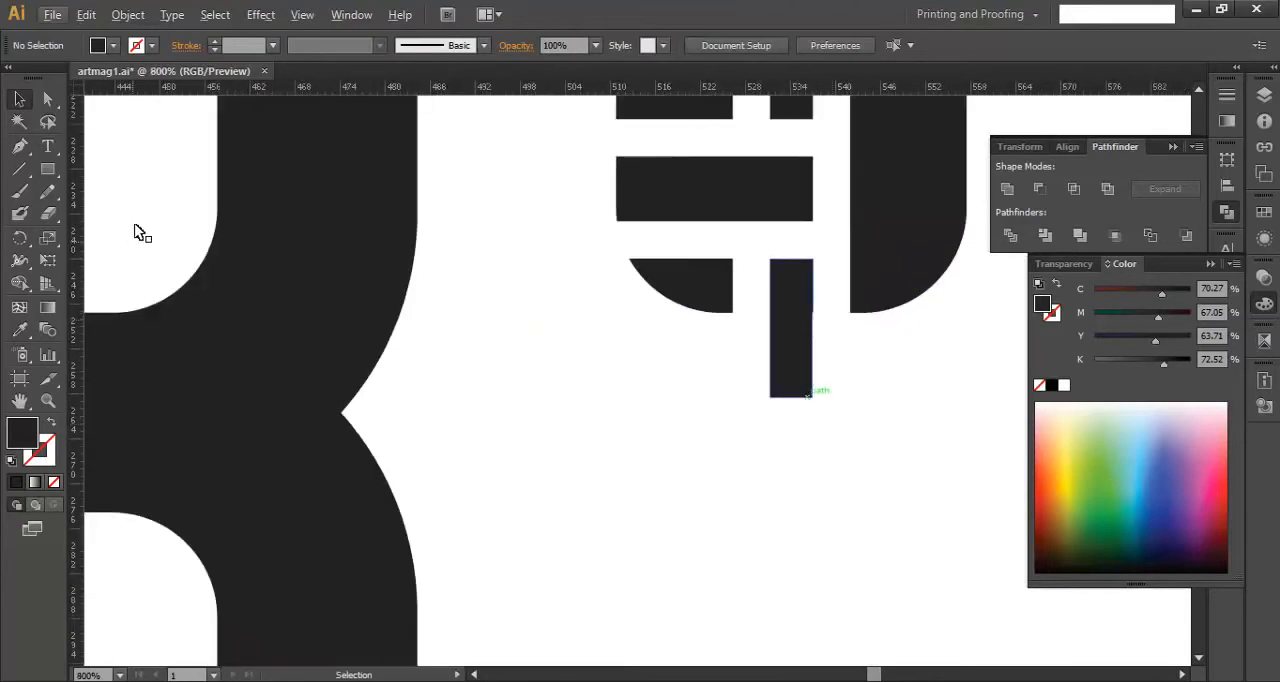
{"action": "left_click", "coordinate": [19, 145]}
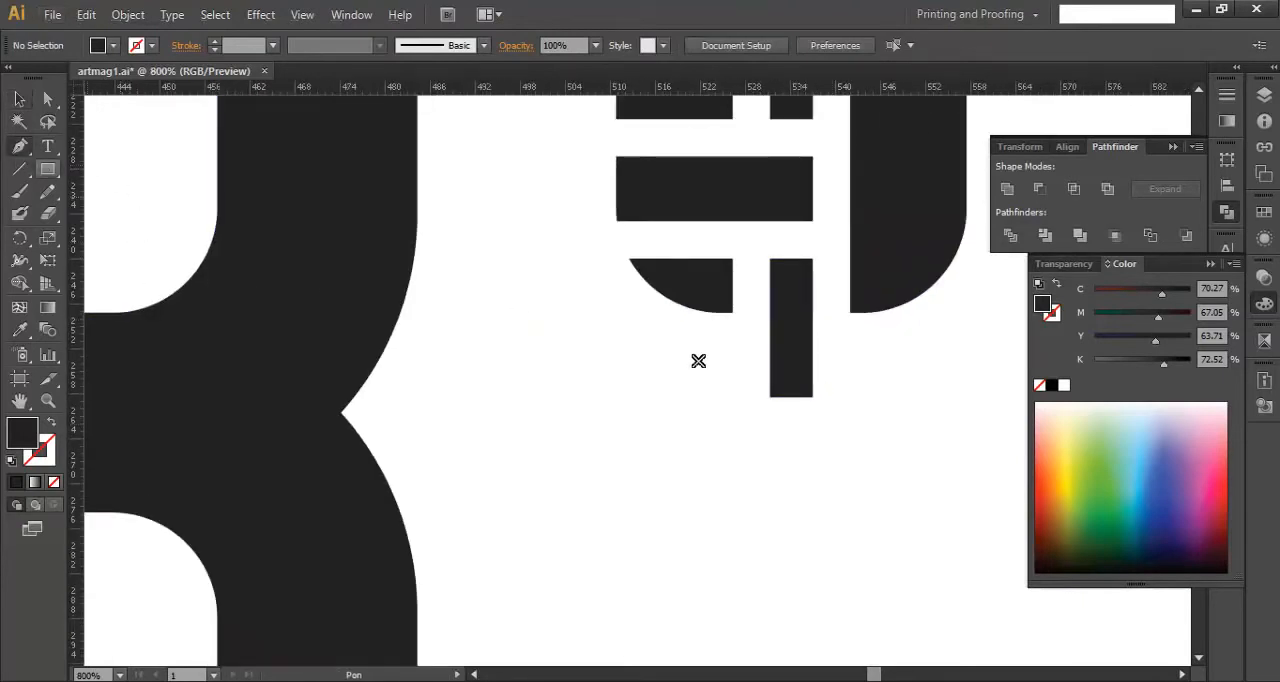
{"action": "left_click", "coordinate": [791, 398]}
{"action": "key", "text": "ctrl+z"}
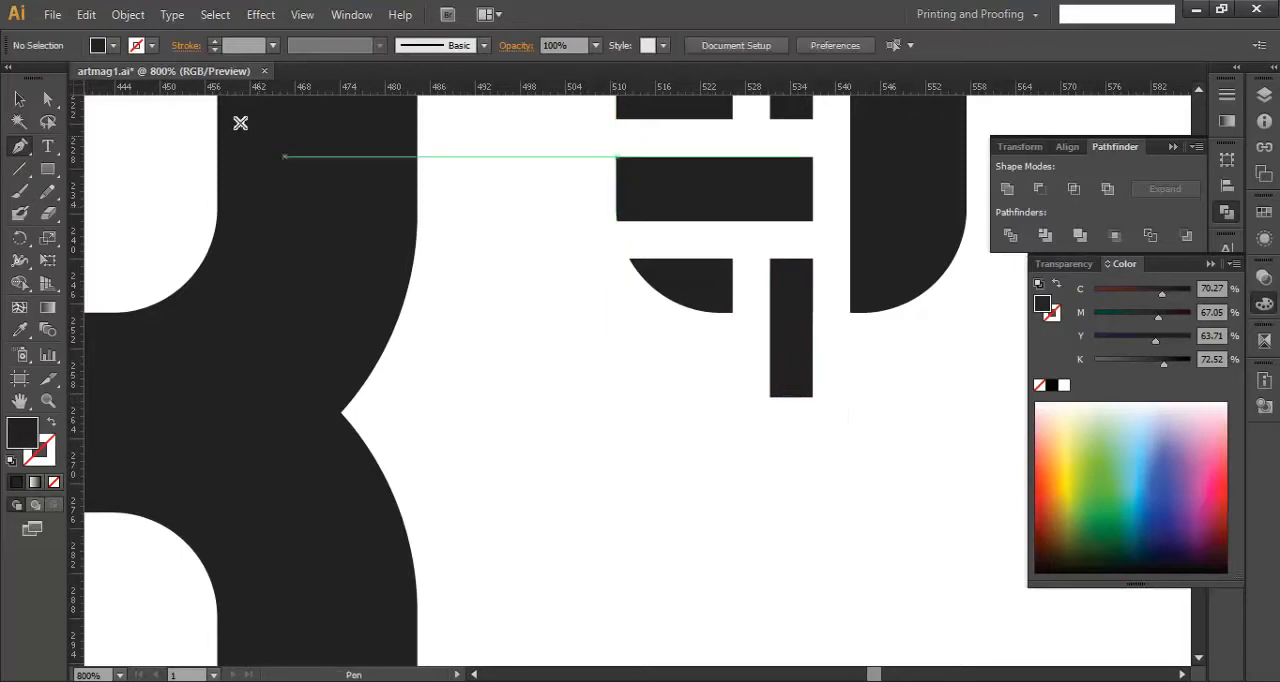
- Add an anchor point at the middle of the lower edge of the emblem's vertical bar
{"action": "left_click", "coordinate": [19, 98]}
{"action": "left_click", "coordinate": [780, 334]}
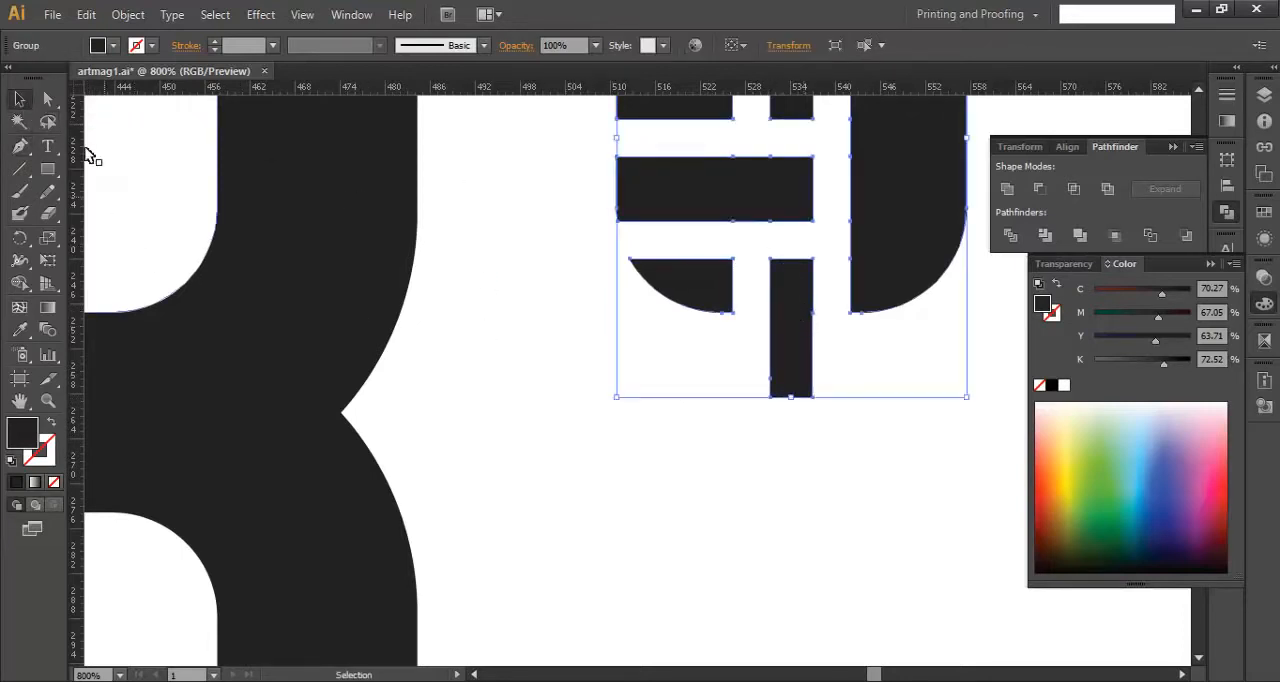
{"action": "left_click", "coordinate": [22, 146]}
{"action": "left_click", "coordinate": [797, 397]}
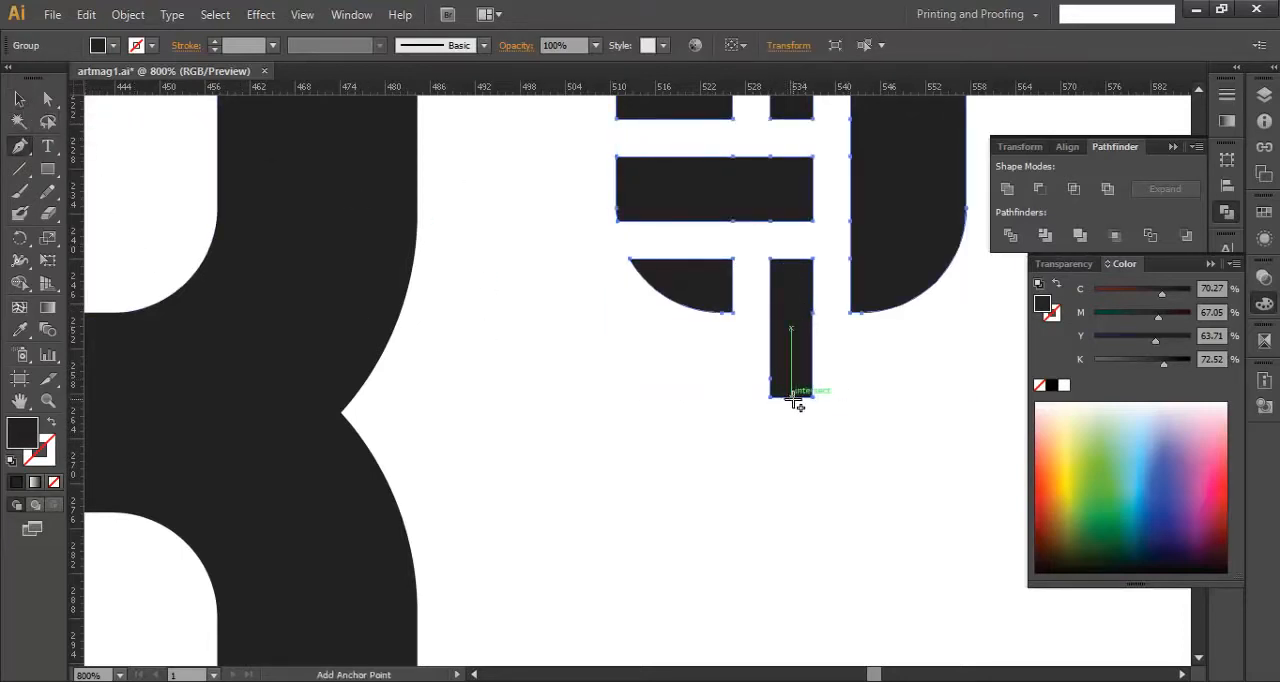
- Raise both lower corner anchors of the emblem's vertical bar about 7 pt, leaving the middle anchor in place, to form a pencil tip
{"action": "scroll", "coordinate": [810, 440], "scroll_direction": "up", "scroll_amount": 2}
{"action": "key", "text": "a"}
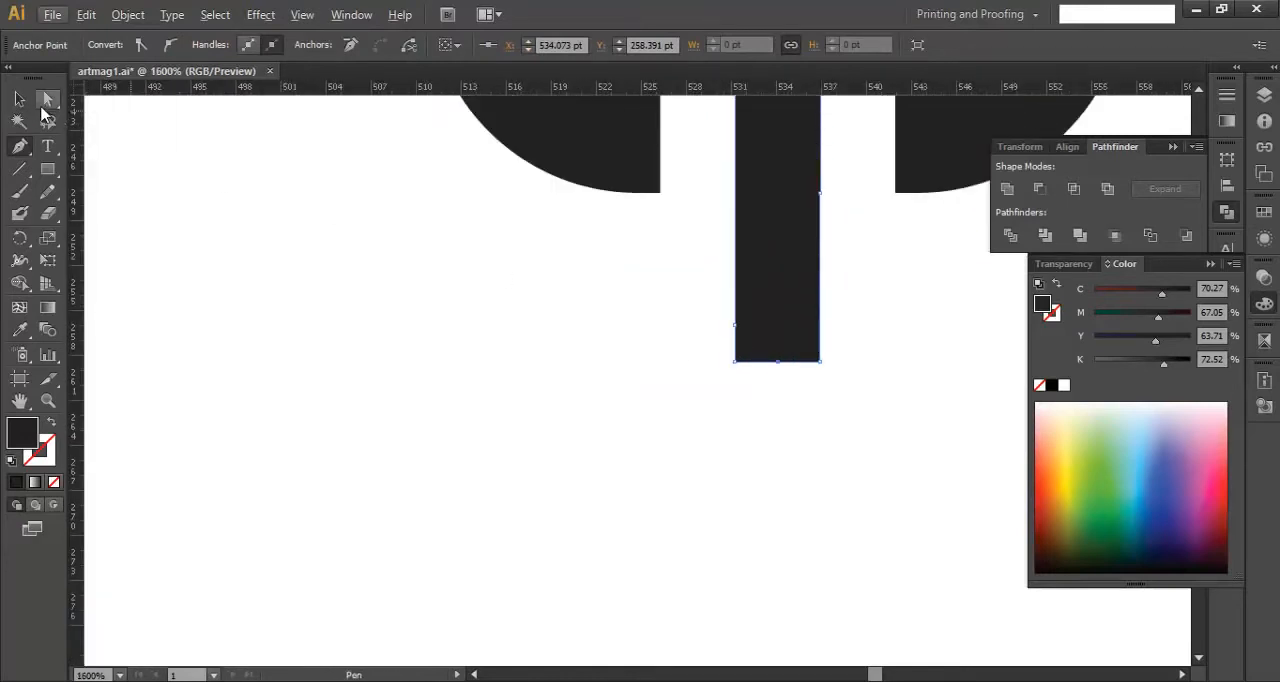
{"action": "left_click_drag", "start_coordinate": [748, 409], "coordinate": [749, 409]}
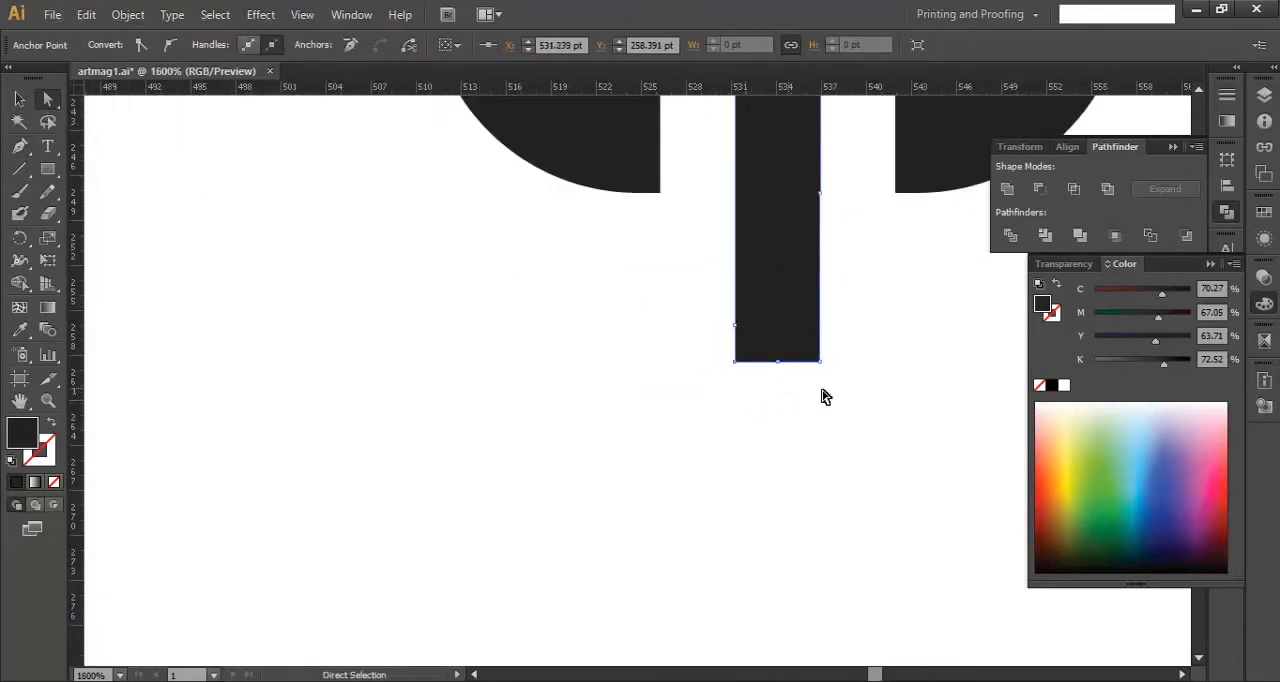
{"action": "left_click_drag", "start_coordinate": [862, 402], "coordinate": [810, 316]}
{"action": "left_click_drag", "start_coordinate": [754, 409], "coordinate": [716, 310]}
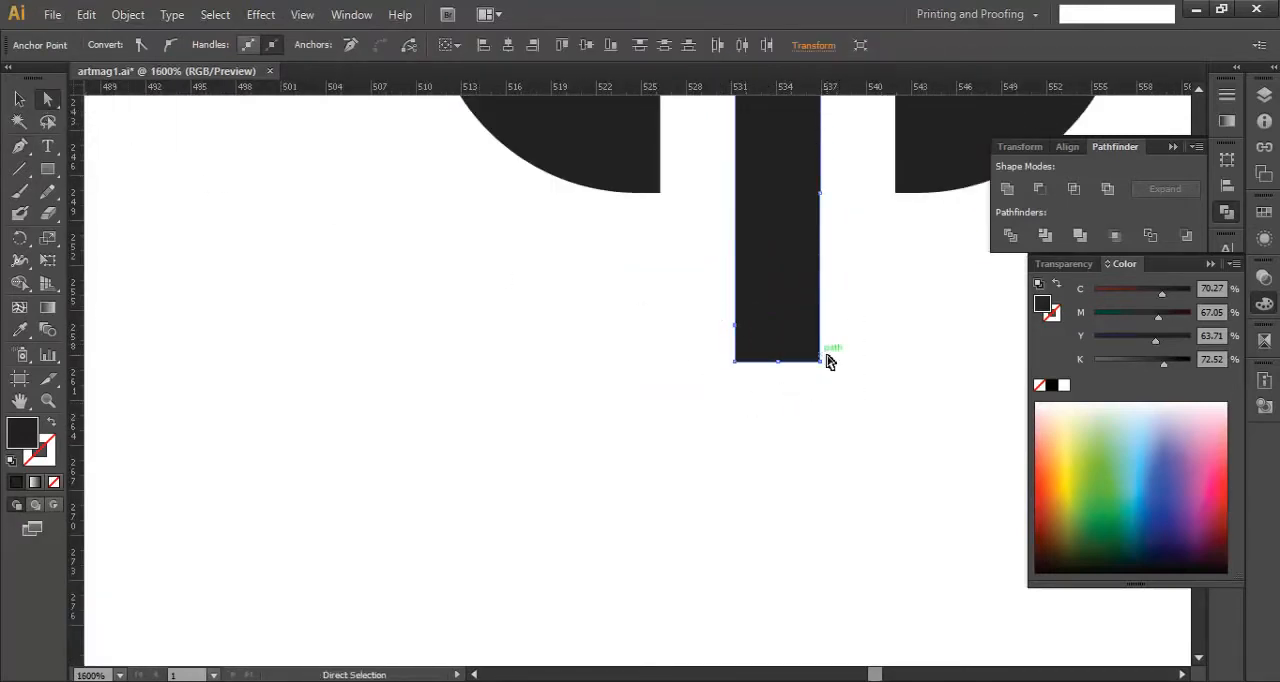
{"action": "key", "text": "Up"}
{"action": "key", "text": "Up"}
{"action": "key", "text": "Up"}
{"action": "key", "text": "Up"}
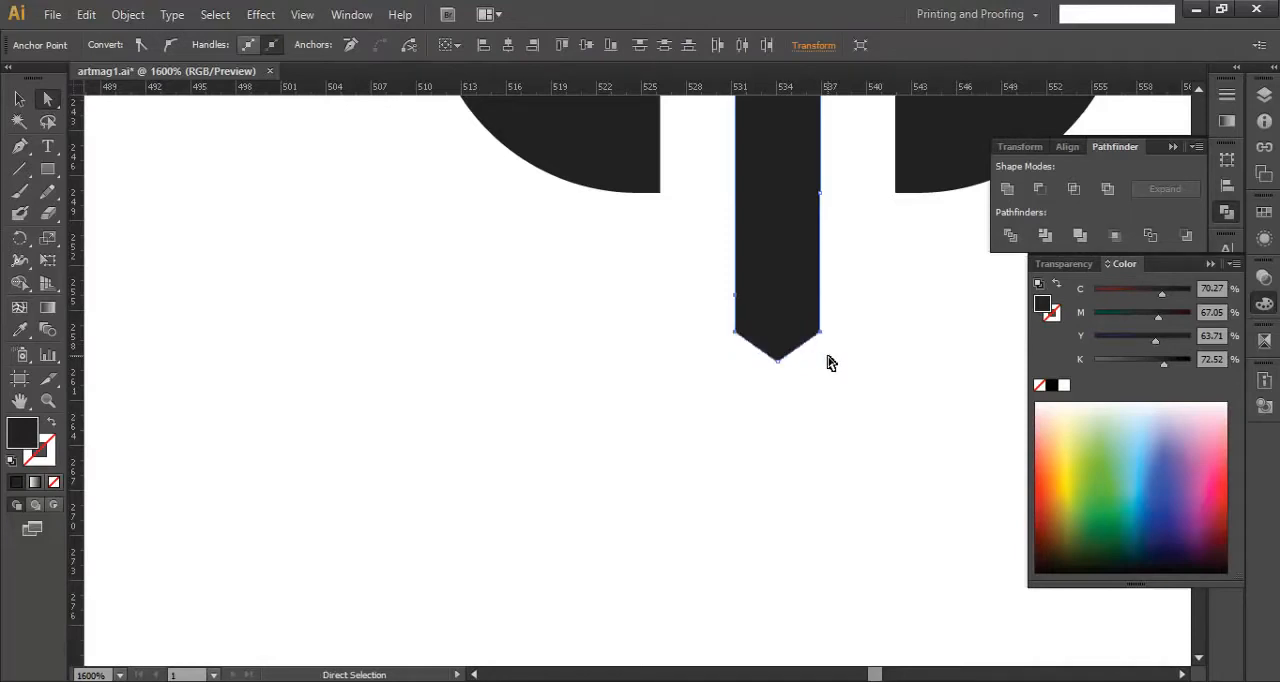
{"action": "key", "text": "shift+Up"}
{"action": "key", "text": "Down"}
{"action": "key", "text": "Down"}
{"action": "key", "text": "Down"}
{"action": "key", "text": "Down"}
{"action": "key", "text": "Down"}
{"action": "key", "text": "Down"}
{"action": "key", "text": "Down"}
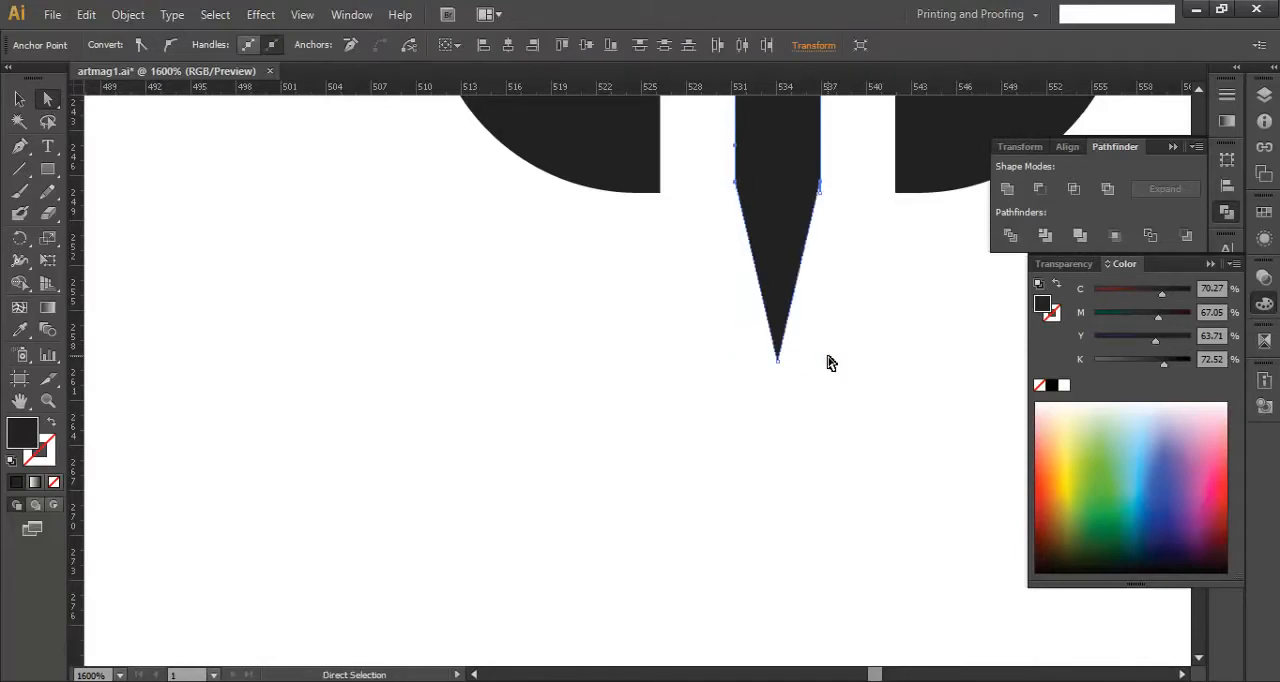
{"action": "key", "text": "Down"}
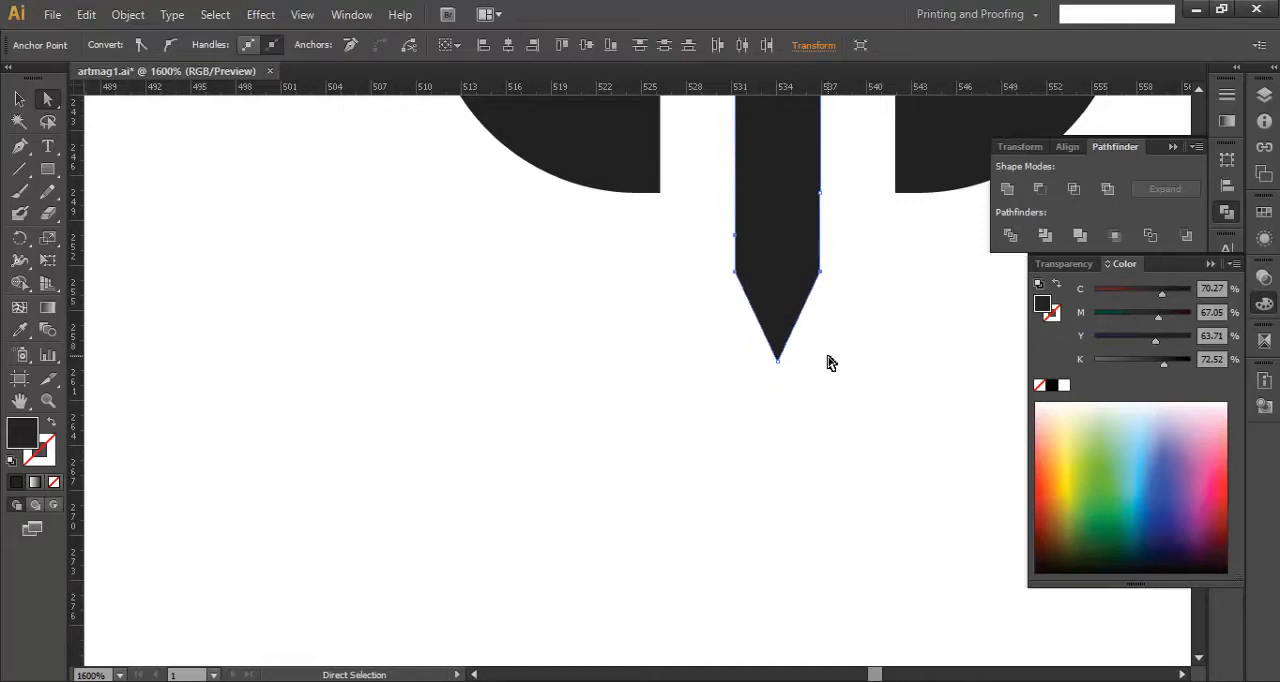
{"action": "key", "text": "Up"}
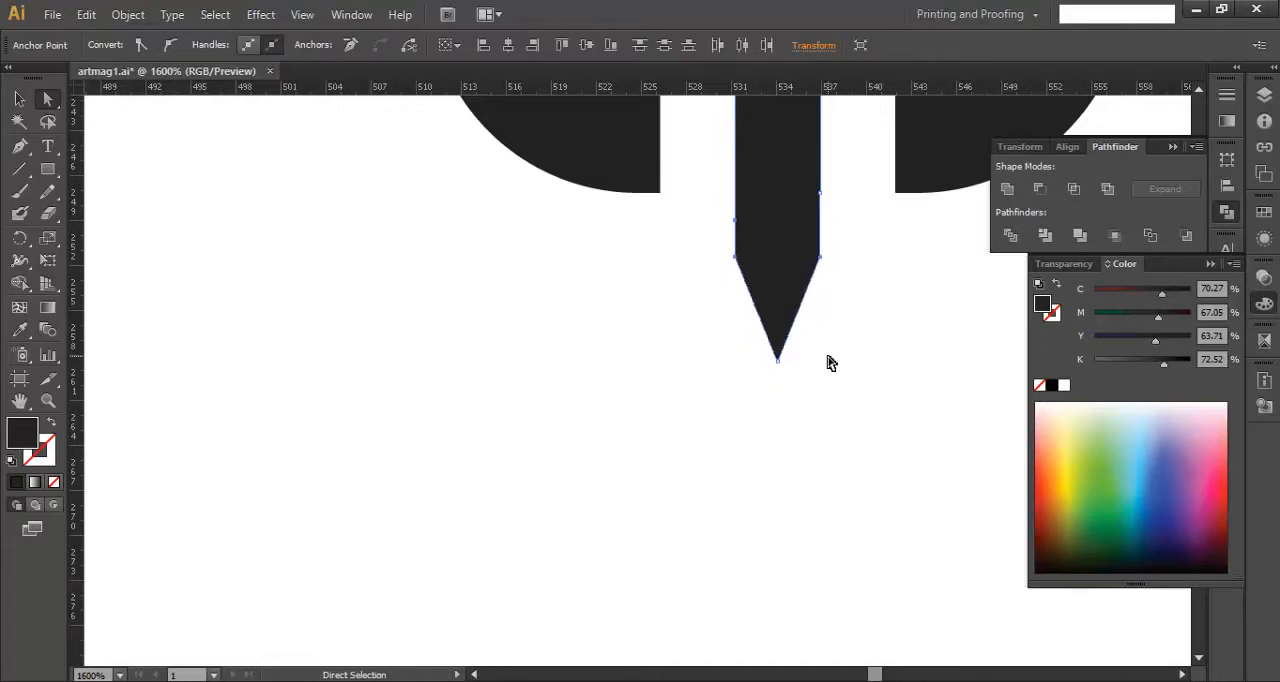
{"action": "left_click", "coordinate": [22, 97]}
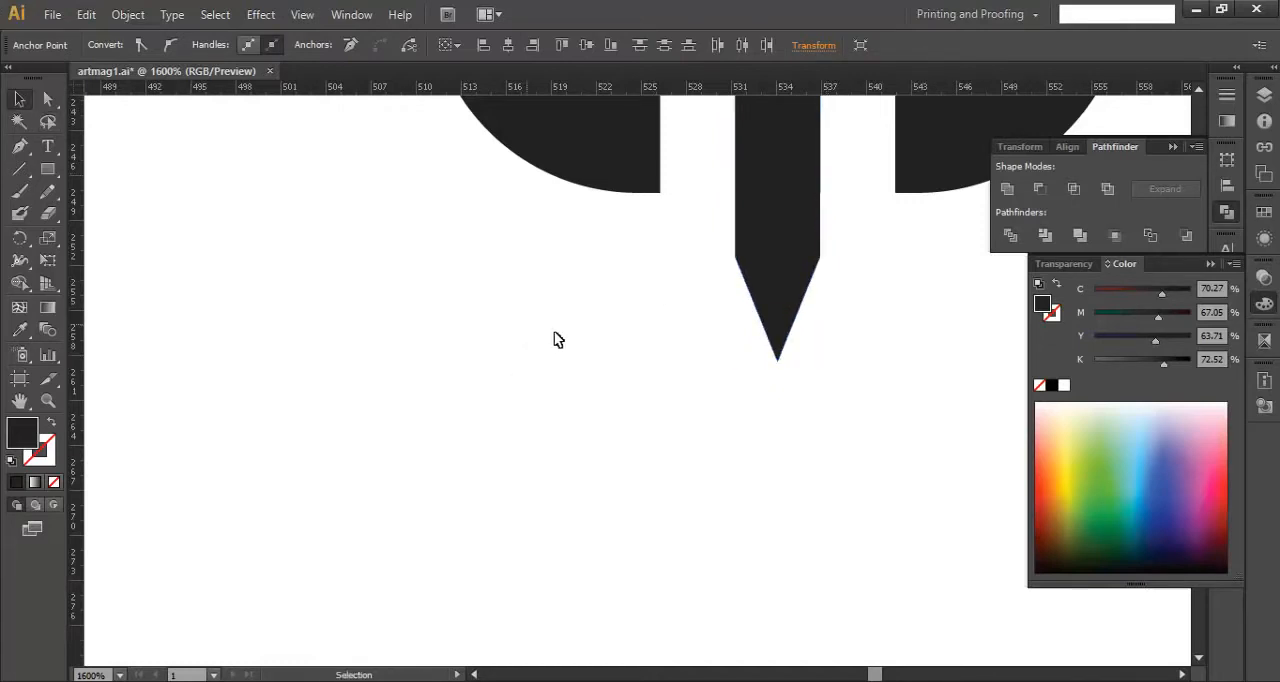
{"action": "left_click", "coordinate": [555, 331]}
- Move the emblem onto the upper opening of the figure 8 and delete the white rounded square behind it
{"action": "scroll", "coordinate": [556, 335], "scroll_direction": "down", "scroll_amount": 5}
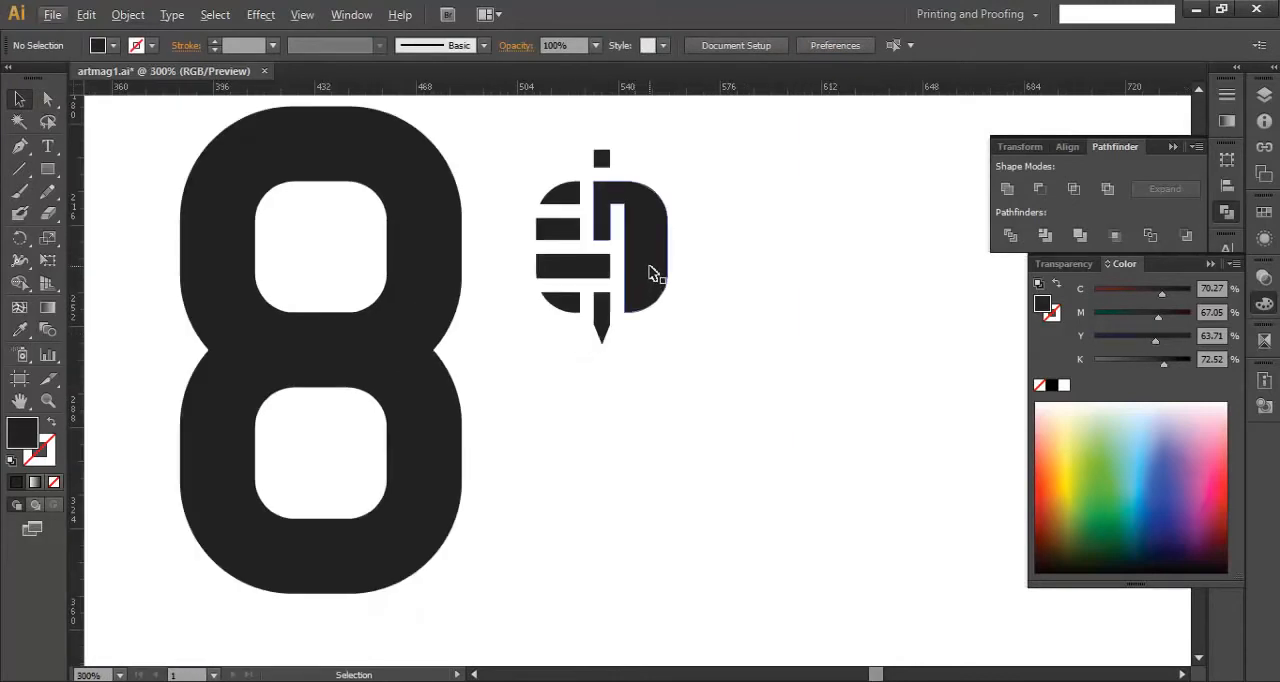
{"action": "left_click_drag", "start_coordinate": [756, 261], "coordinate": [586, 320]}
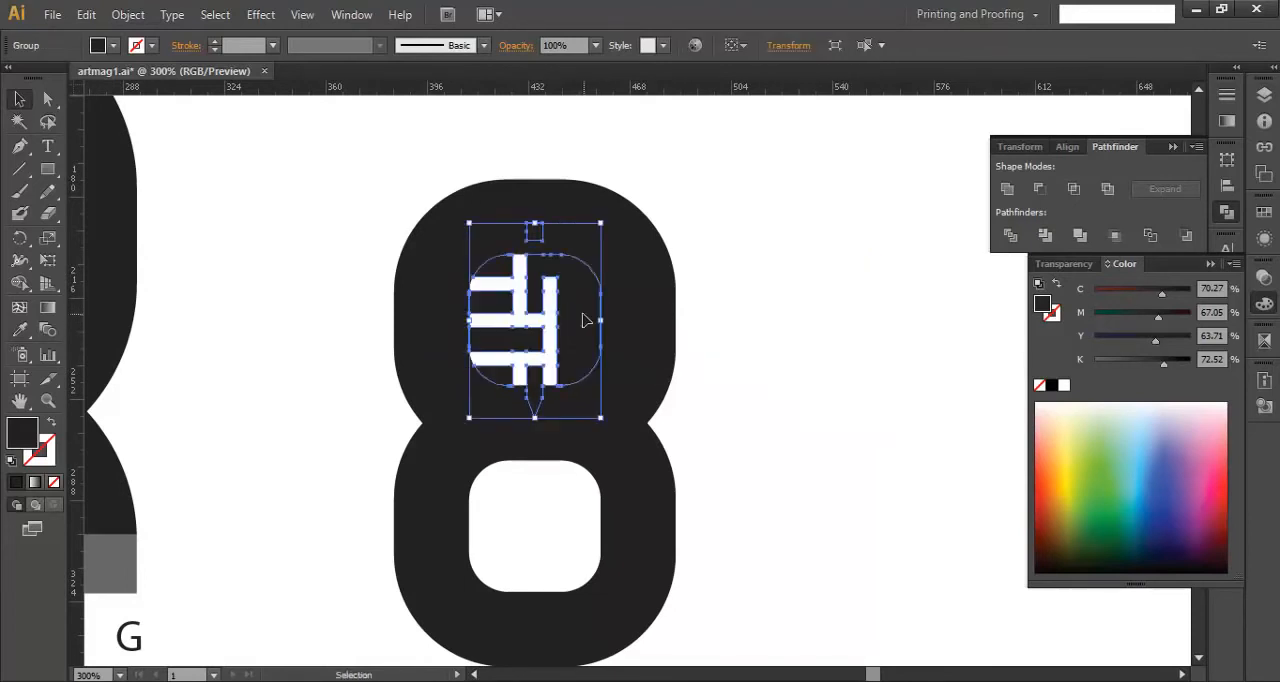
{"action": "left_click", "coordinate": [548, 313]}
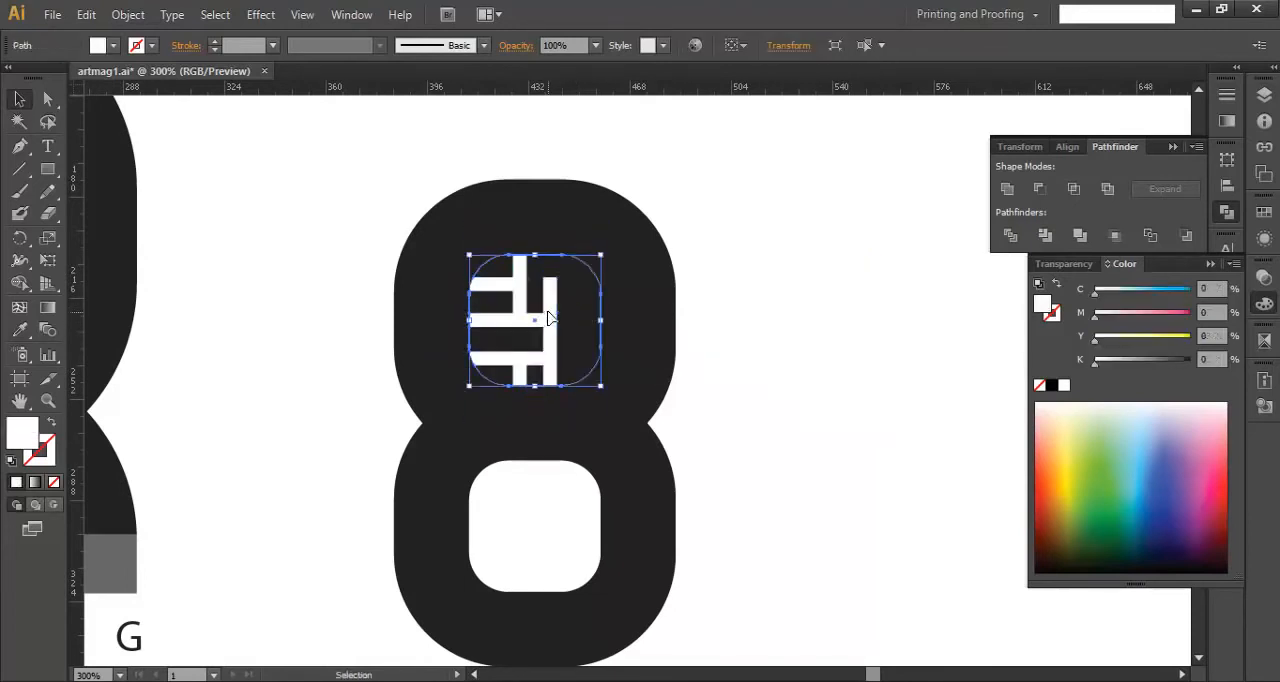
{"action": "key", "text": "Delete"}
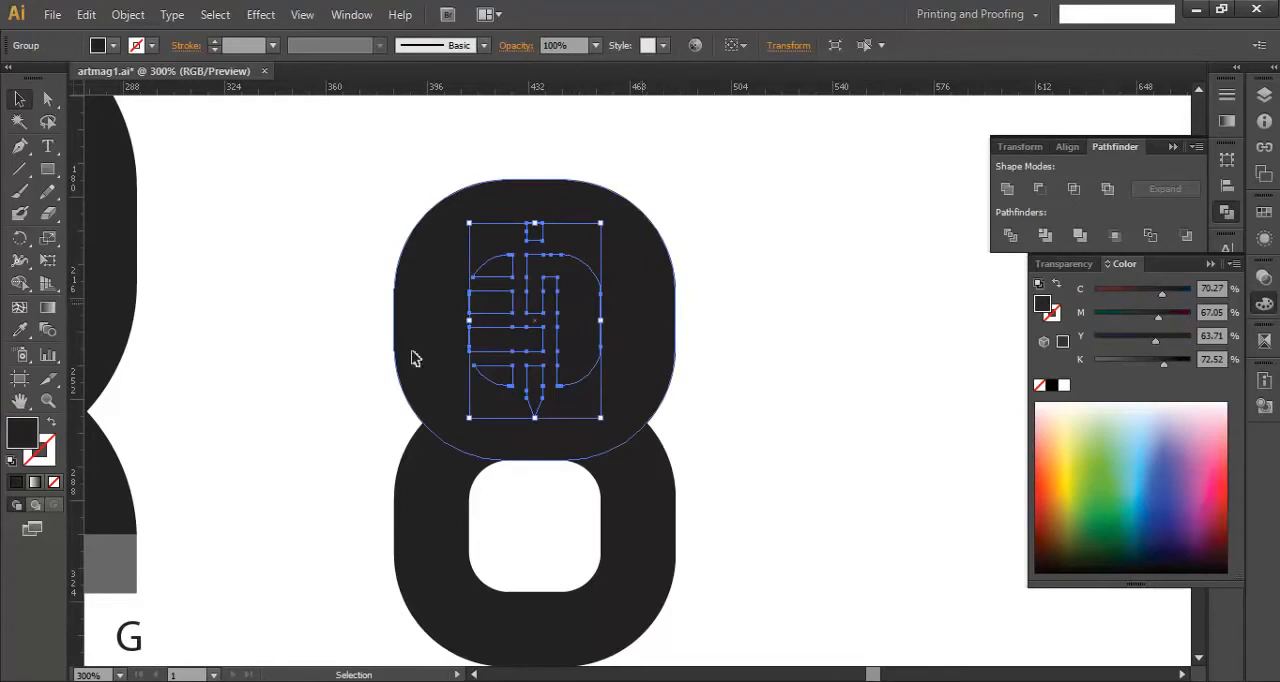
- Fill the emblem with white sampled with the Eyedropper
{"action": "left_click", "coordinate": [22, 332]}
{"action": "left_click", "coordinate": [322, 310]}
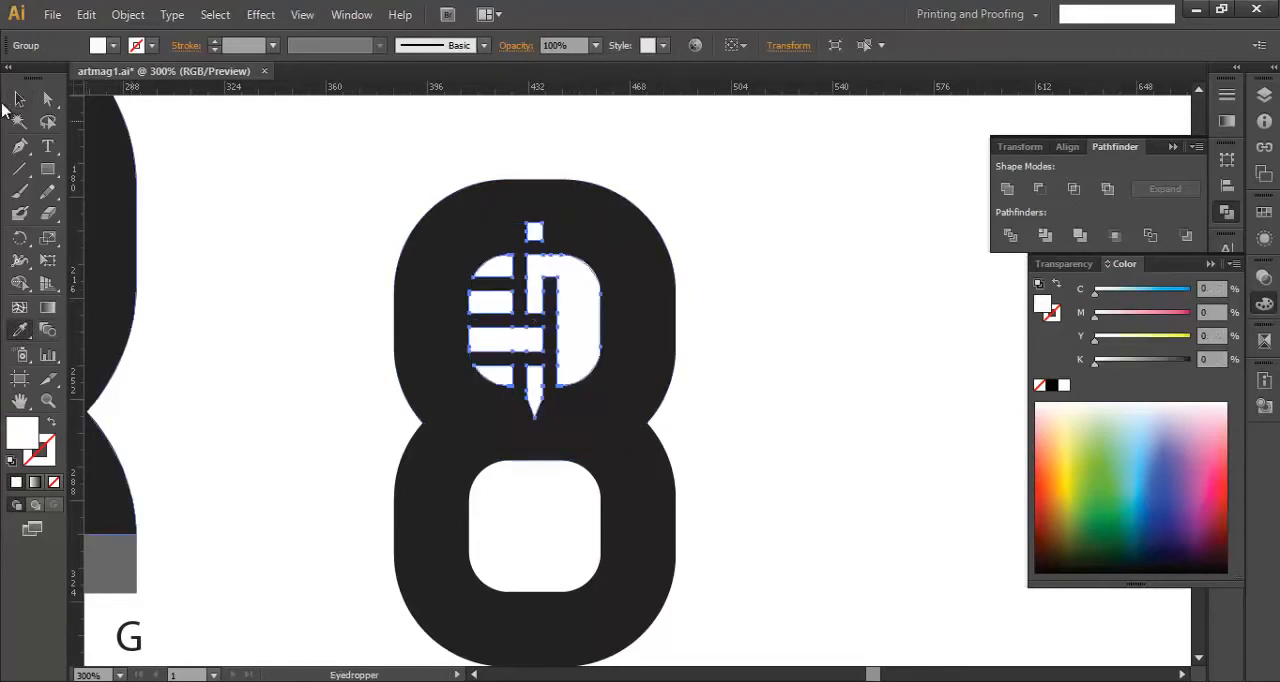
{"action": "left_click", "coordinate": [19, 98]}
{"action": "left_click", "coordinate": [300, 183]}
- Draw a white rectangle about 20 by 24 pt centred on the midpoint of the emblem's right edge
{"action": "scroll", "coordinate": [472, 250], "scroll_direction": "up", "scroll_amount": 1}
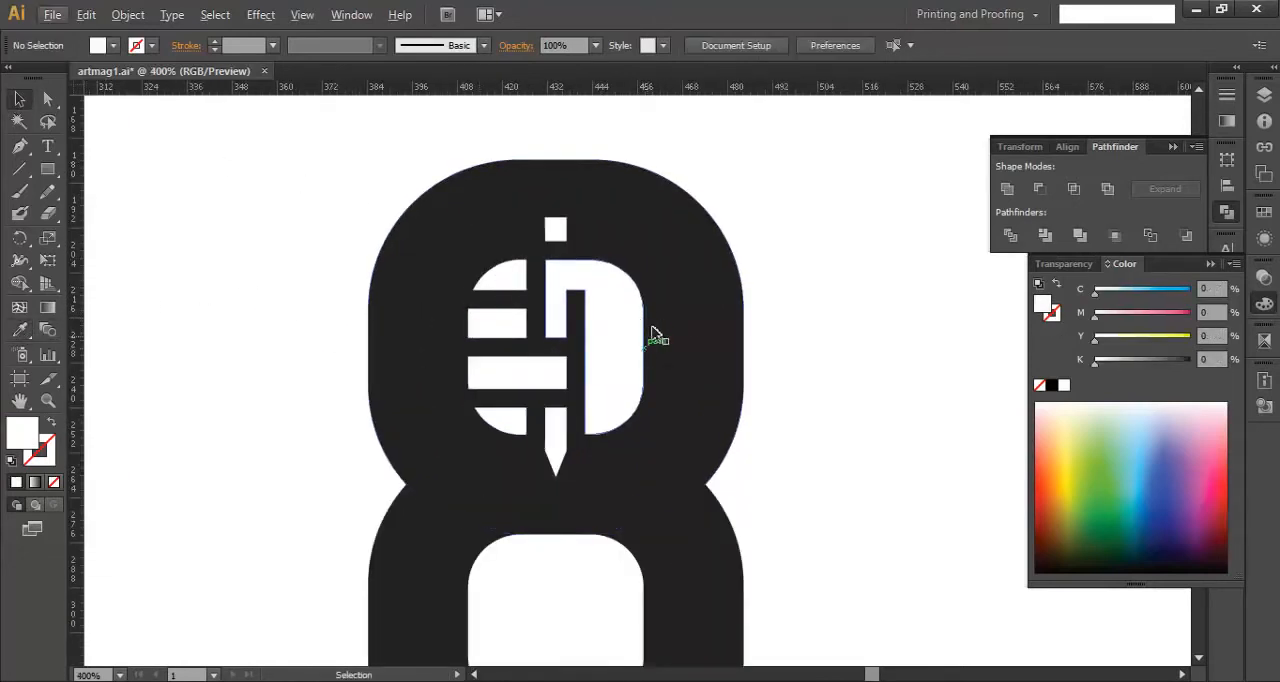
{"action": "scroll", "coordinate": [642, 330], "scroll_direction": "up", "scroll_amount": 2}
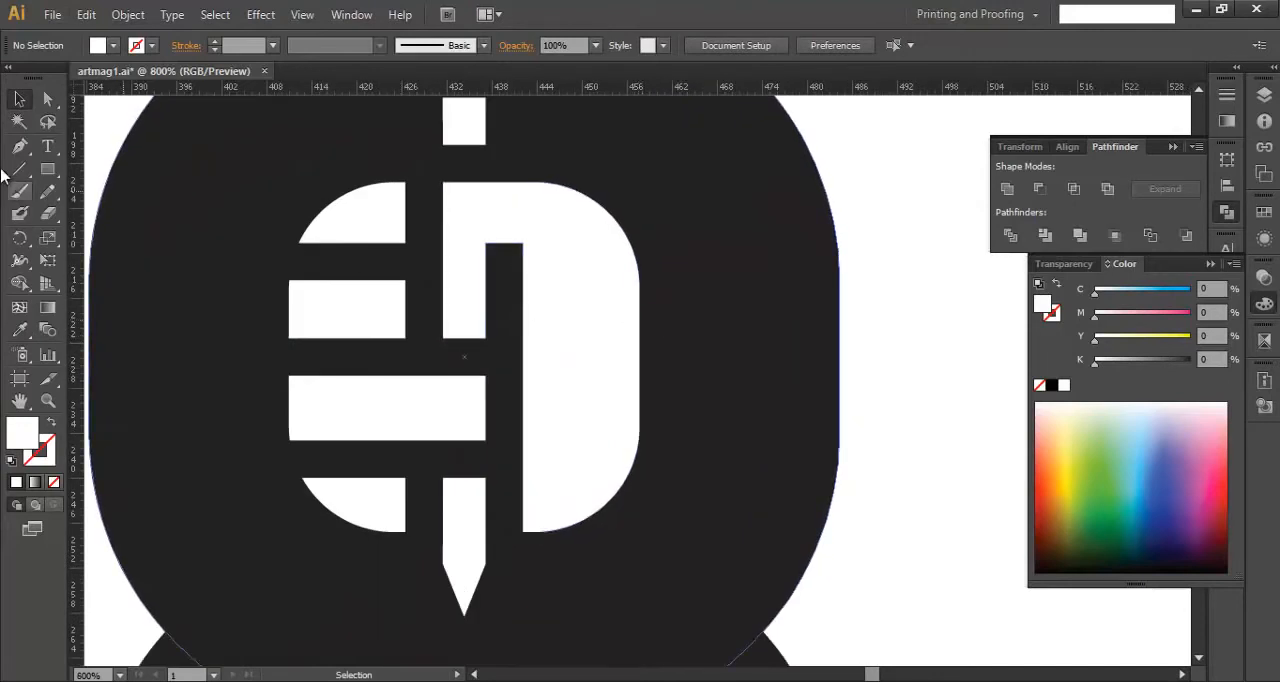
{"action": "left_click", "coordinate": [47, 169]}
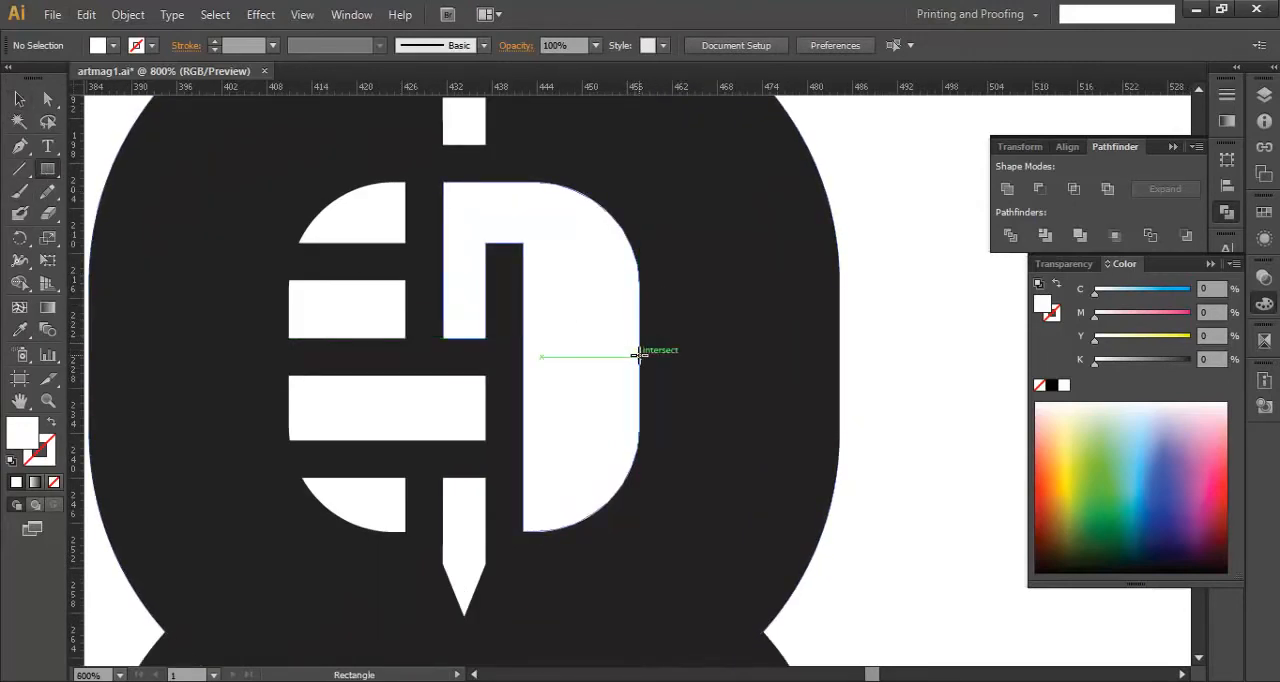
{"action": "left_click_drag", "start_coordinate": [638, 355], "coordinate": [713, 446]}
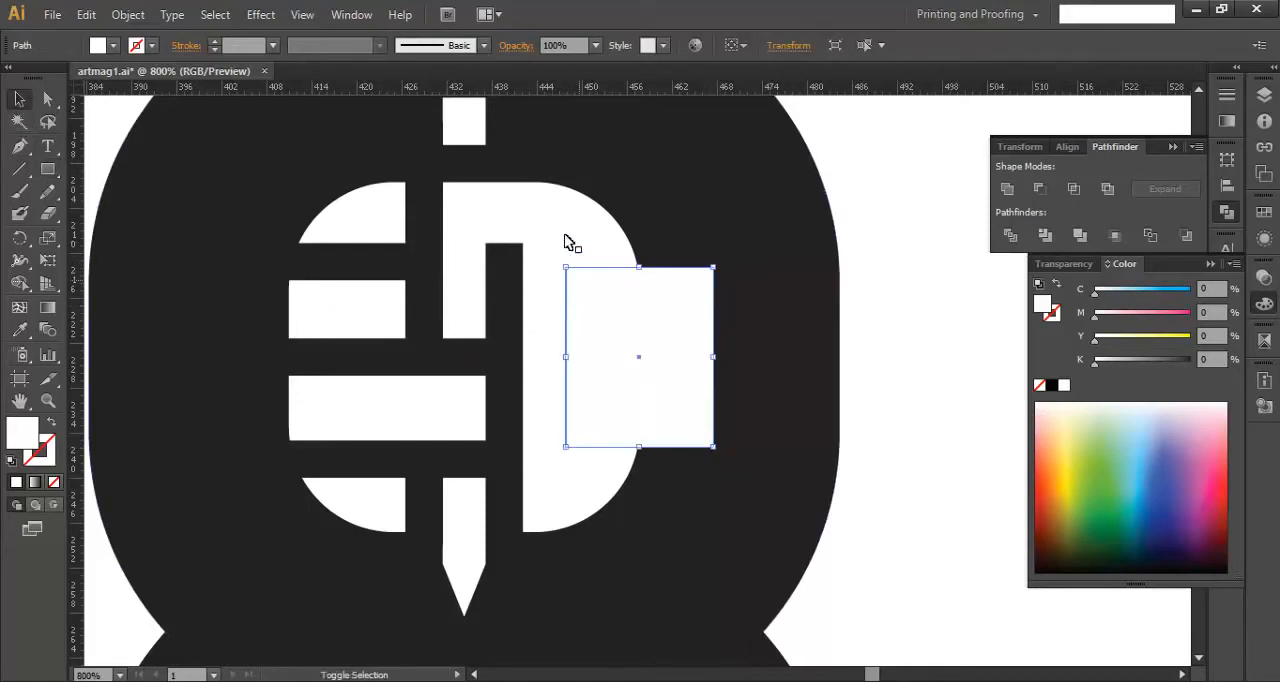
{"action": "key", "text": "ctrl+a"}
{"action": "left_click", "coordinate": [923, 278]}
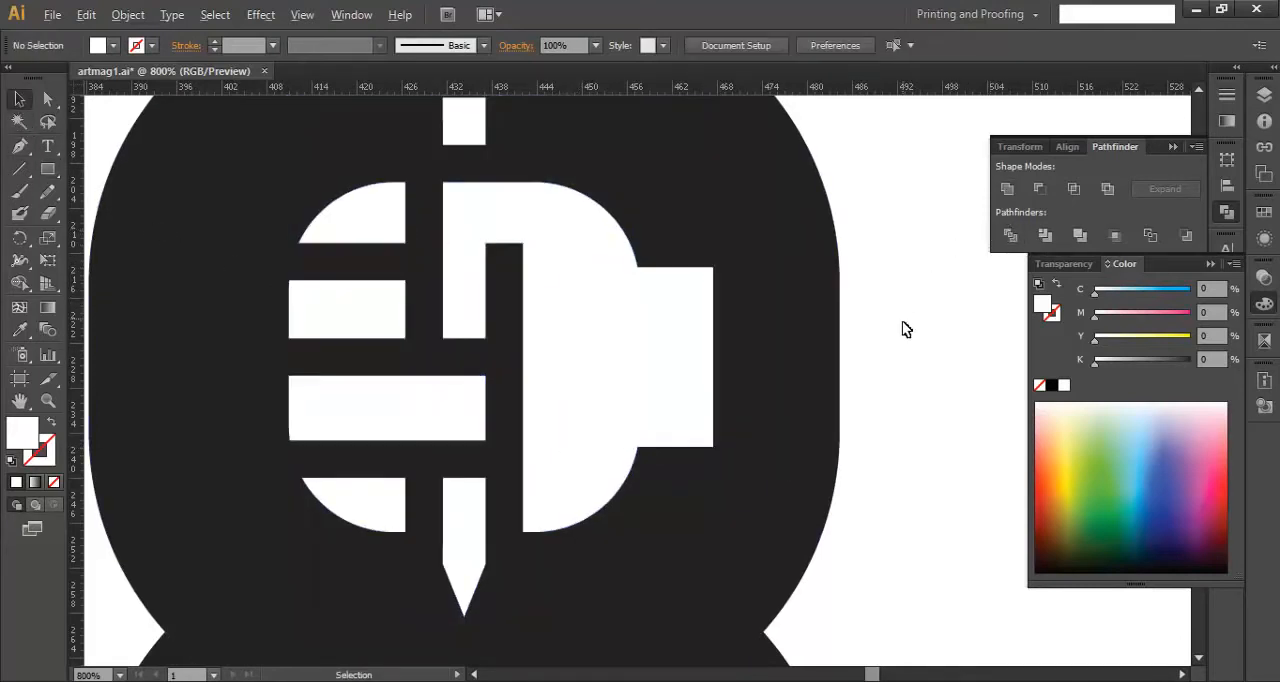
- Unite the two overlapping dark outer shapes of the figure 8 into one silhouette
{"action": "scroll", "coordinate": [903, 329], "scroll_direction": "down", "scroll_amount": 2}
{"action": "scroll", "coordinate": [903, 329], "scroll_direction": "down", "scroll_amount": 1}
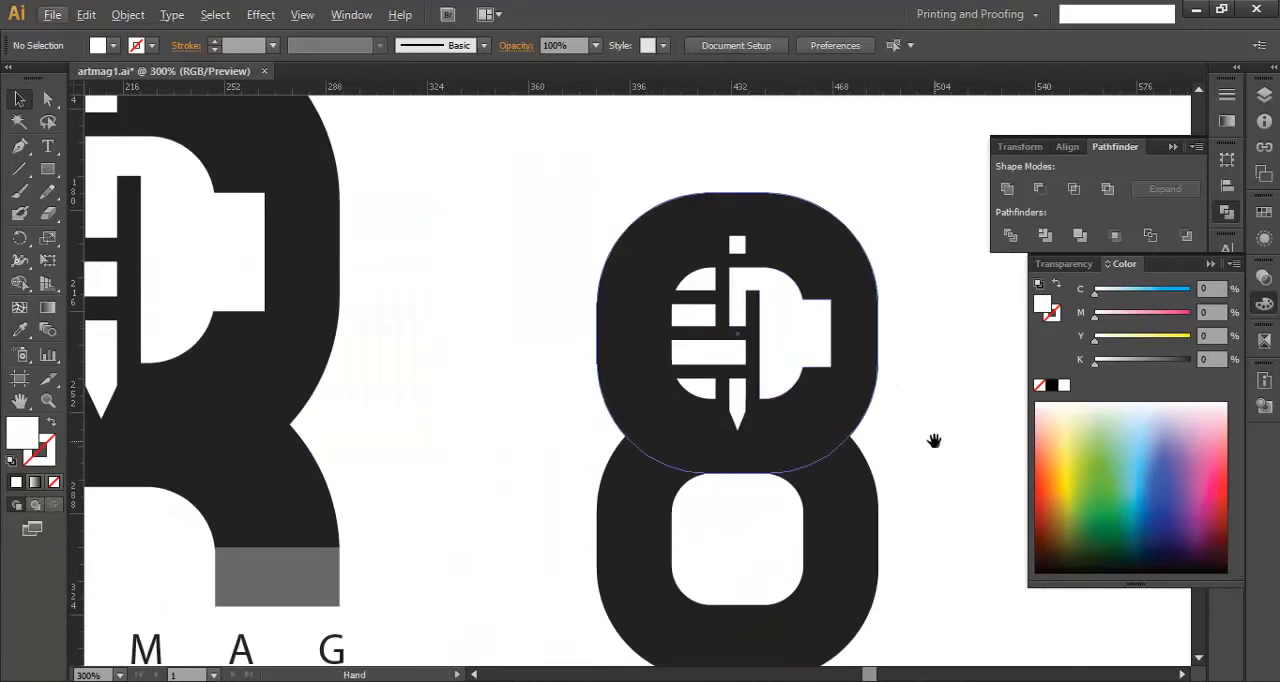
{"action": "left_click_drag", "start_coordinate": [934, 441], "coordinate": [805, 398]}
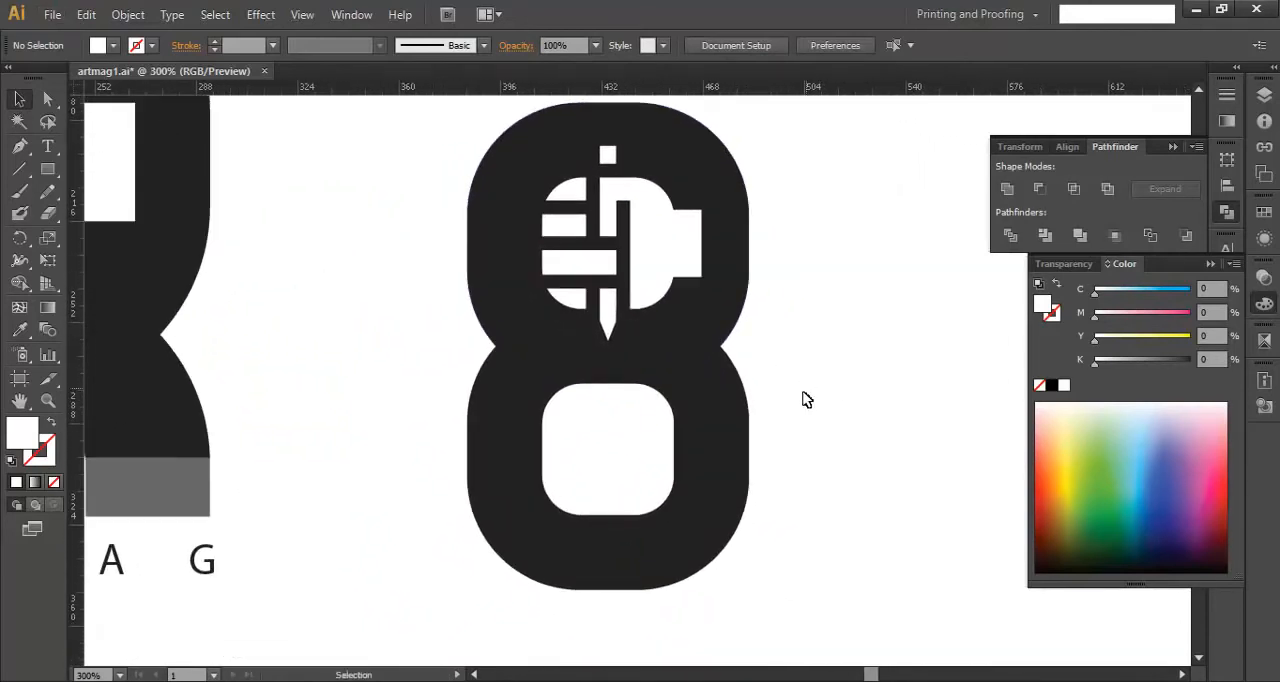
{"action": "left_click", "coordinate": [714, 334]}
{"action": "left_click", "coordinate": [736, 428], "text": "shift"}
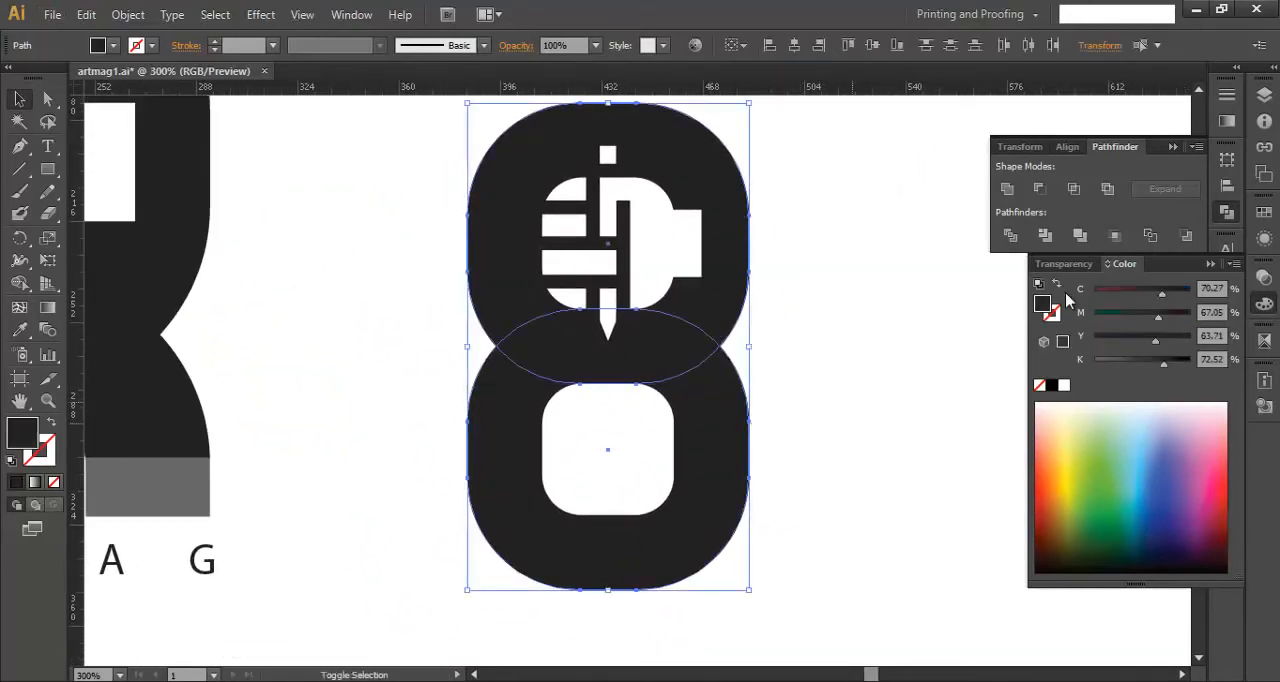
{"action": "left_click", "coordinate": [1007, 188]}
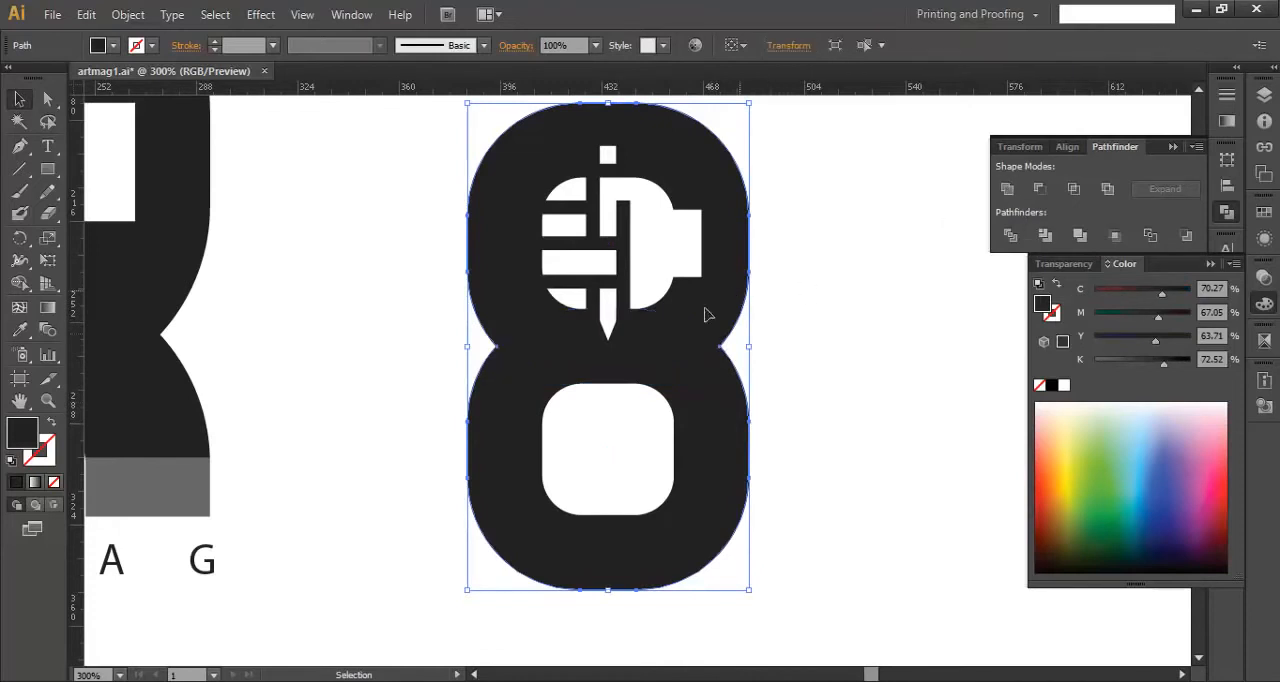
{"action": "left_click", "coordinate": [754, 434]}
{"action": "left_click_drag", "start_coordinate": [699, 448], "coordinate": [721, 476]}
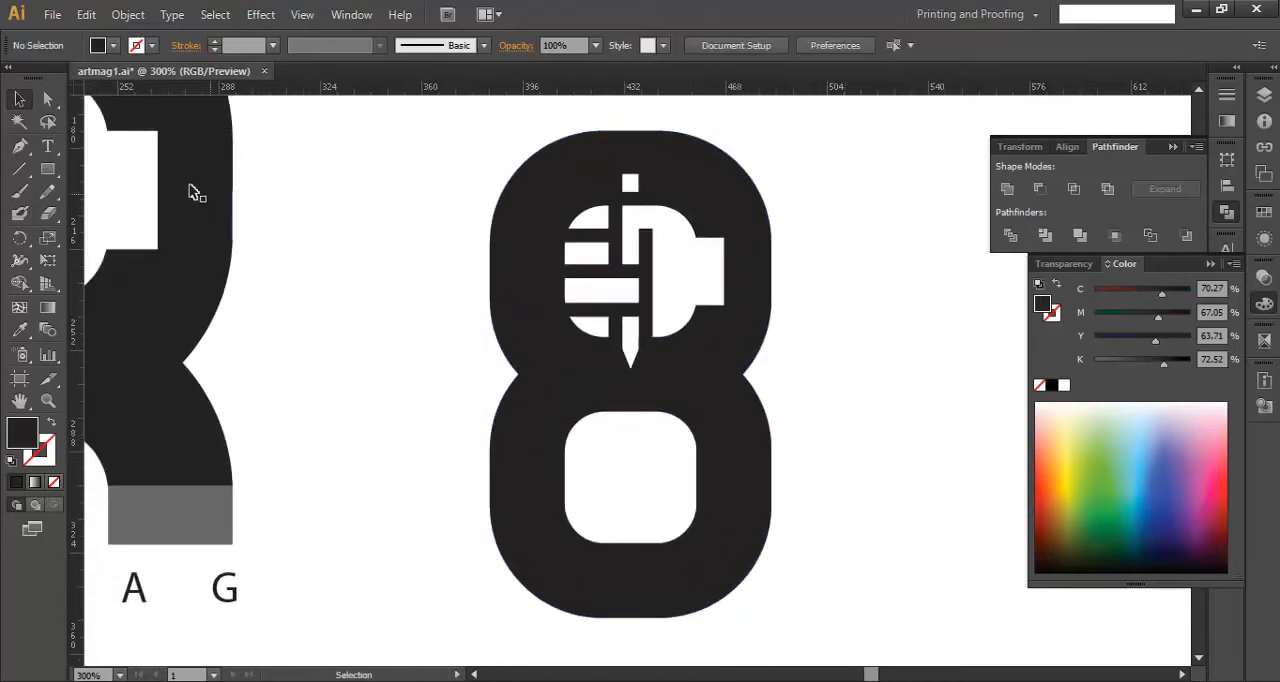
- Draw a horizontal line through the centre of the figure 8's lower opening and split the shapes with Divide Objects Below
{"action": "left_click", "coordinate": [20, 170]}
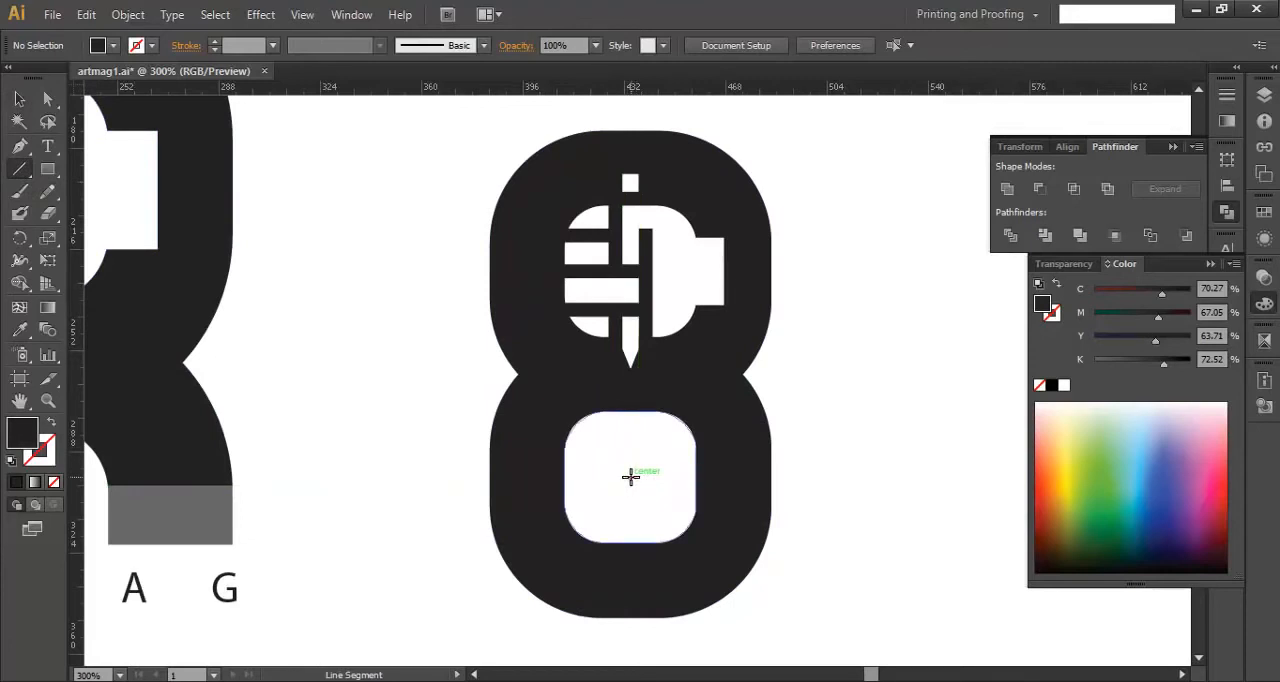
{"action": "left_click_drag", "start_coordinate": [630, 477], "coordinate": [832, 503]}
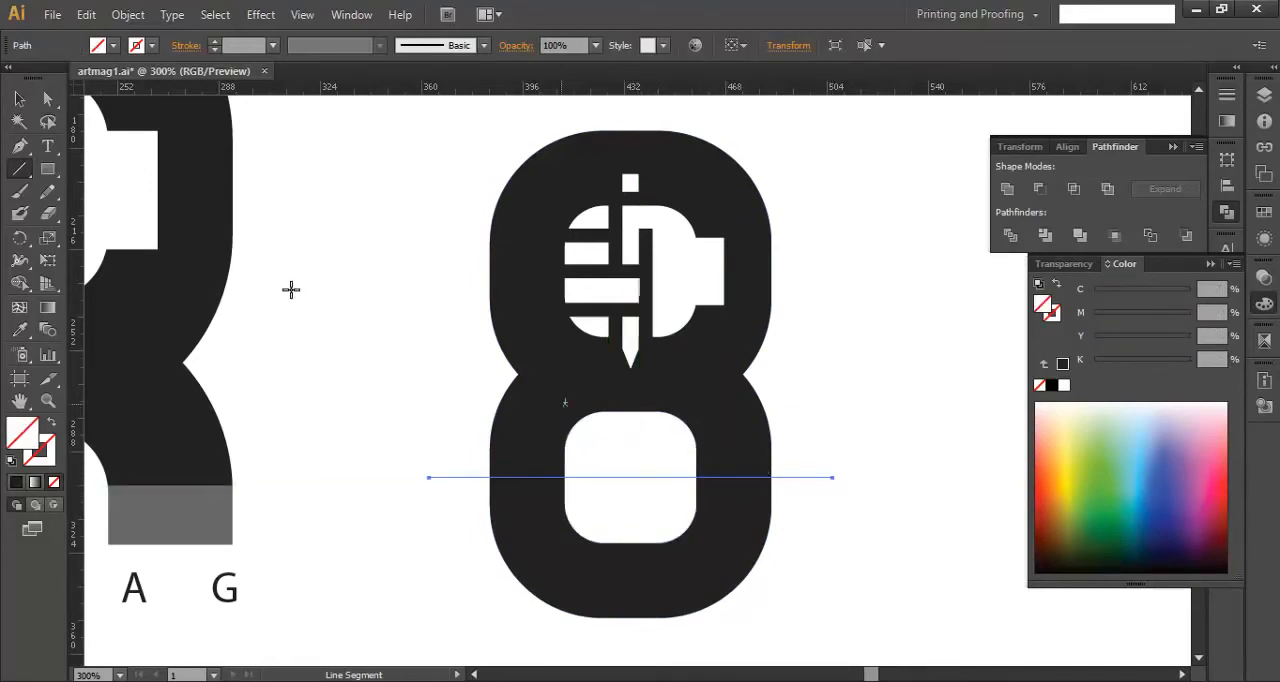
{"action": "left_click", "coordinate": [128, 14]}
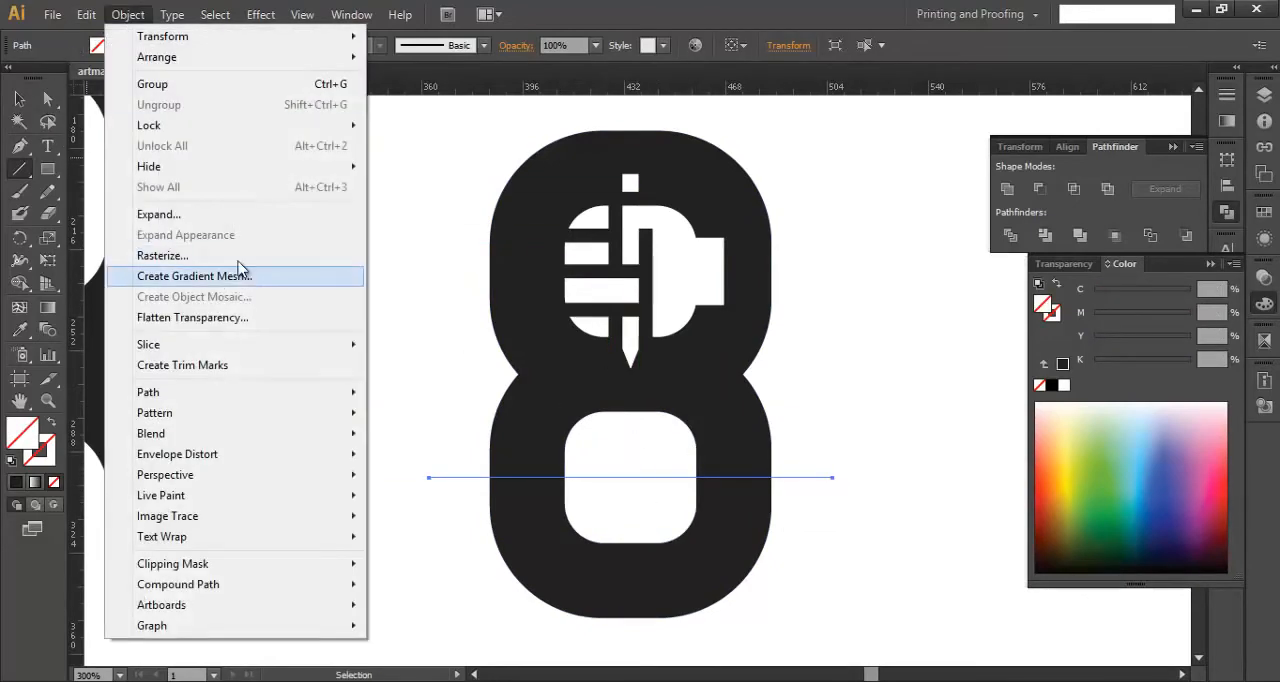
{"action": "mouse_move", "coordinate": [229, 392]}
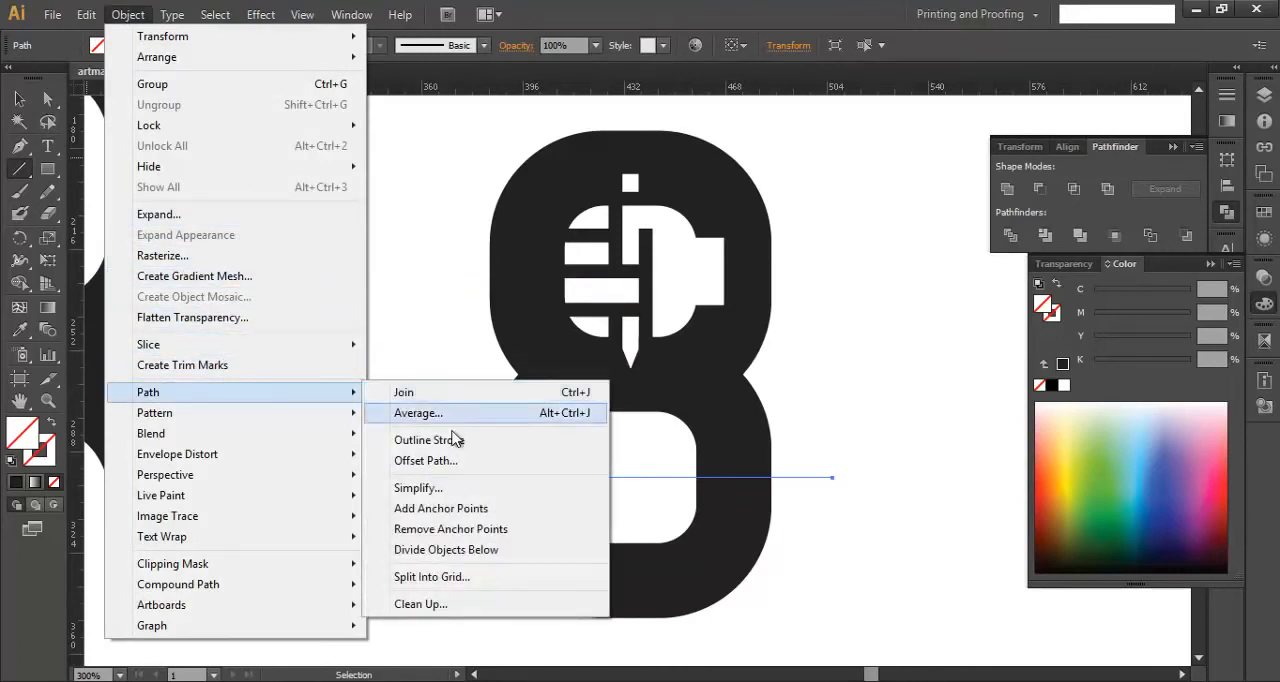
{"action": "left_click", "coordinate": [445, 550]}
{"action": "key", "text": "v"}
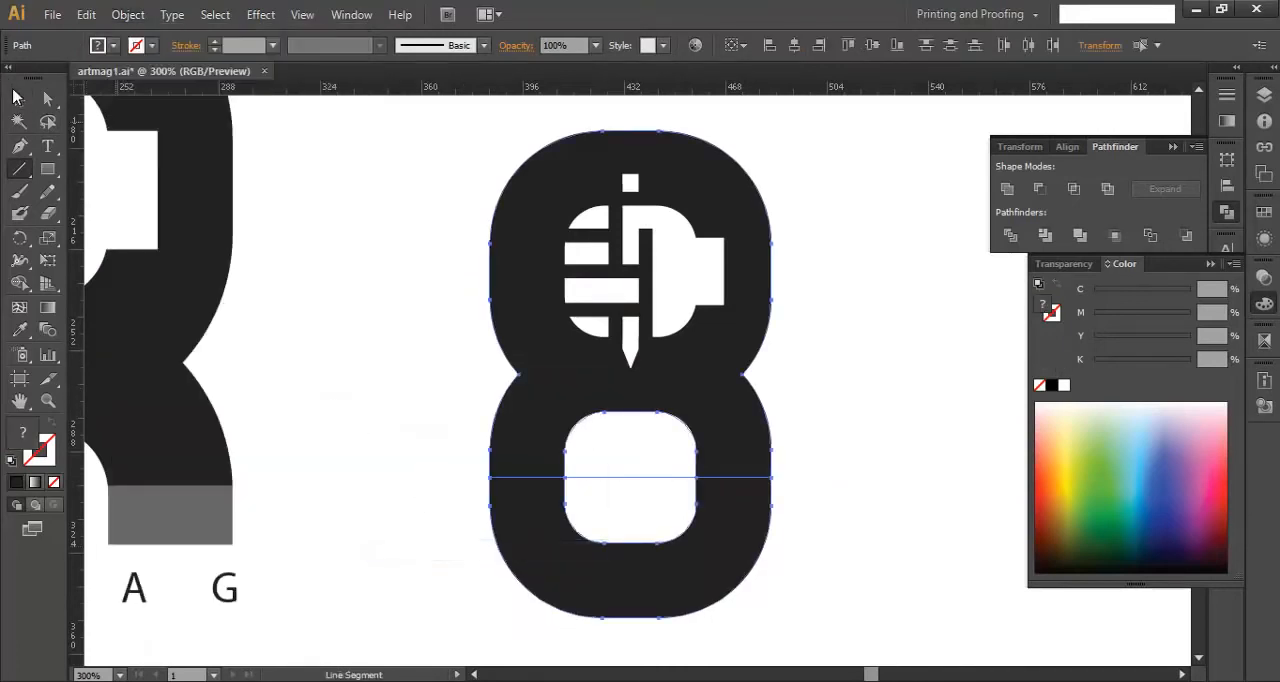
- Delete the dark and white pieces below the dividing line
{"action": "left_click", "coordinate": [790, 636]}
{"action": "left_click", "coordinate": [575, 533]}
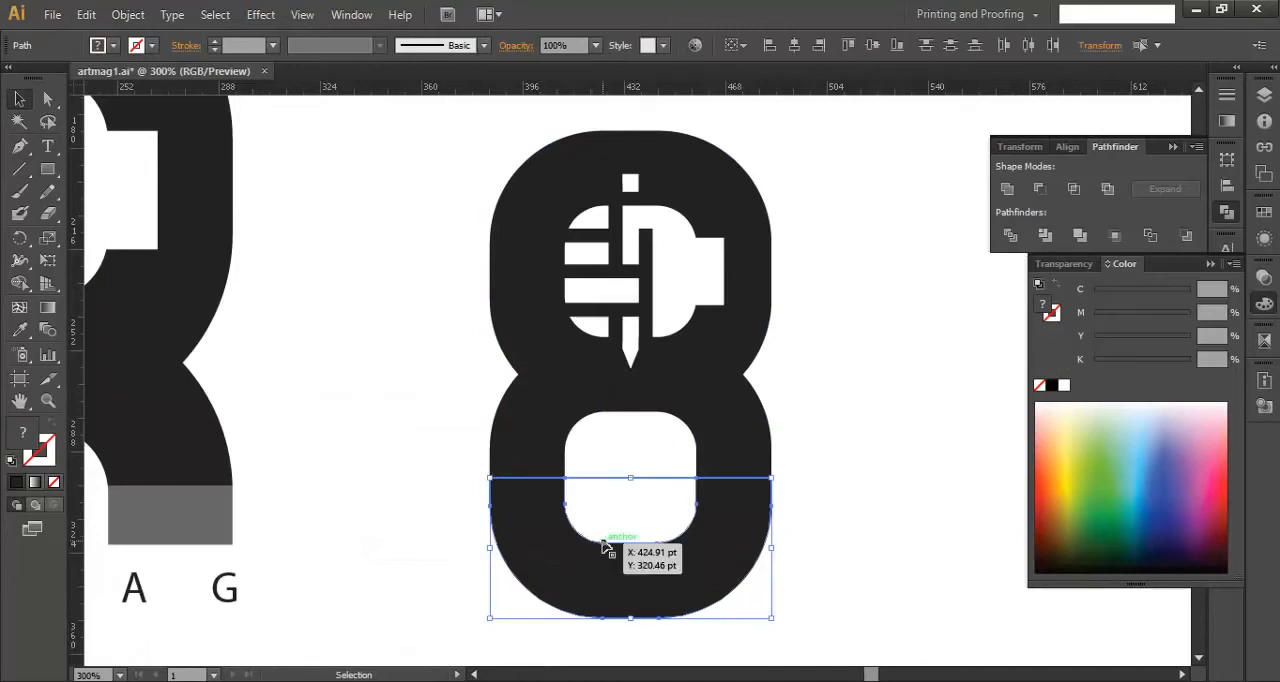
{"action": "key", "text": "Delete"}
- Cut the white emblem, side rectangle and lower opening out of the dark silhouette to make one shape
{"action": "left_click", "coordinate": [679, 455]}
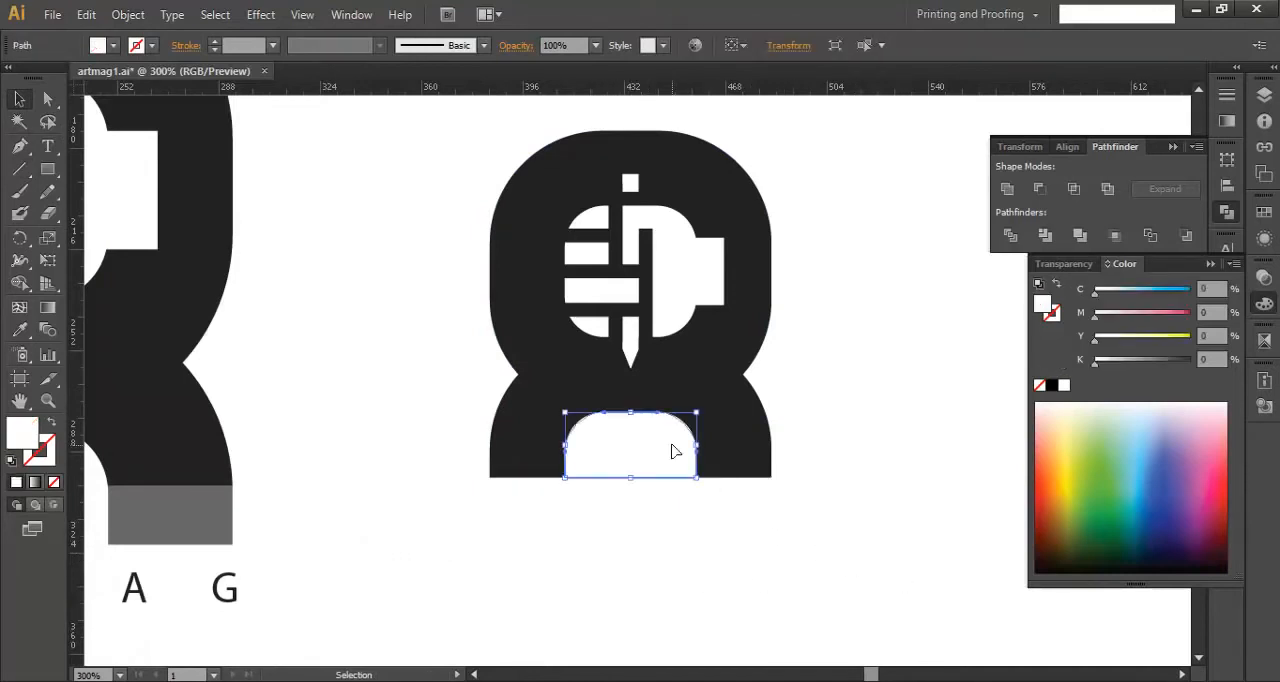
{"action": "left_click_drag", "start_coordinate": [842, 521], "coordinate": [508, 163]}
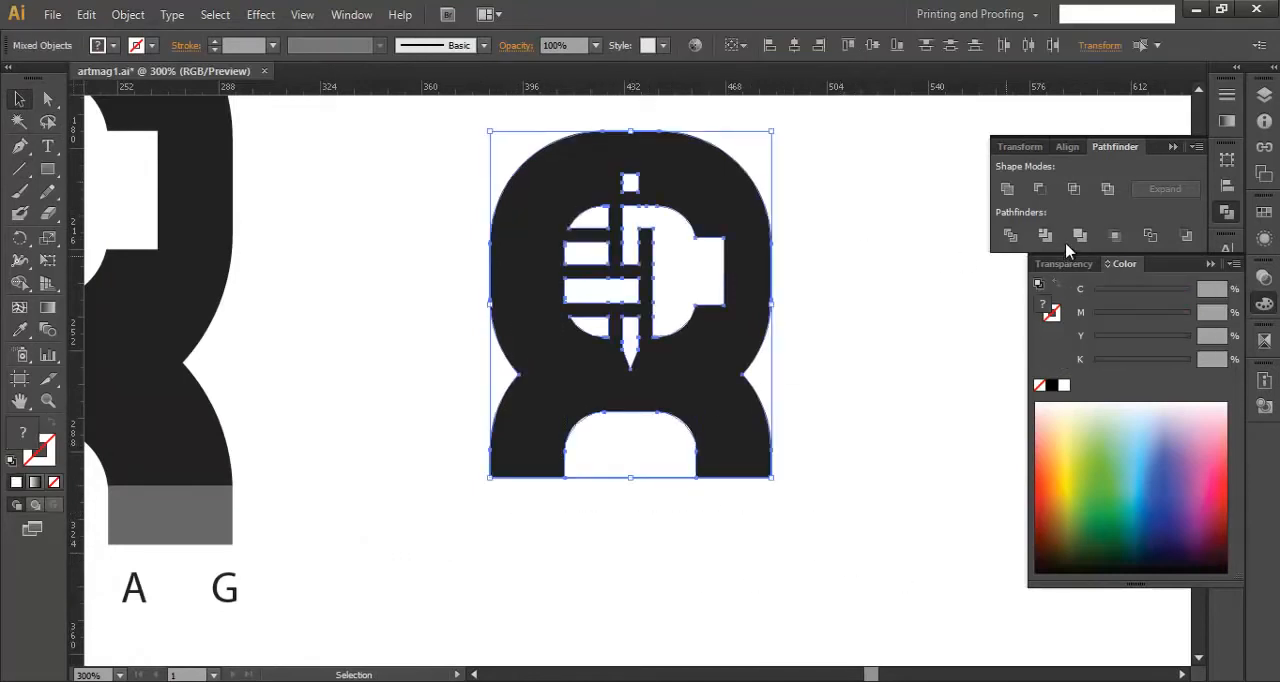
{"action": "key", "text": "ctrl+8"}
{"action": "left_click", "coordinate": [874, 300]}
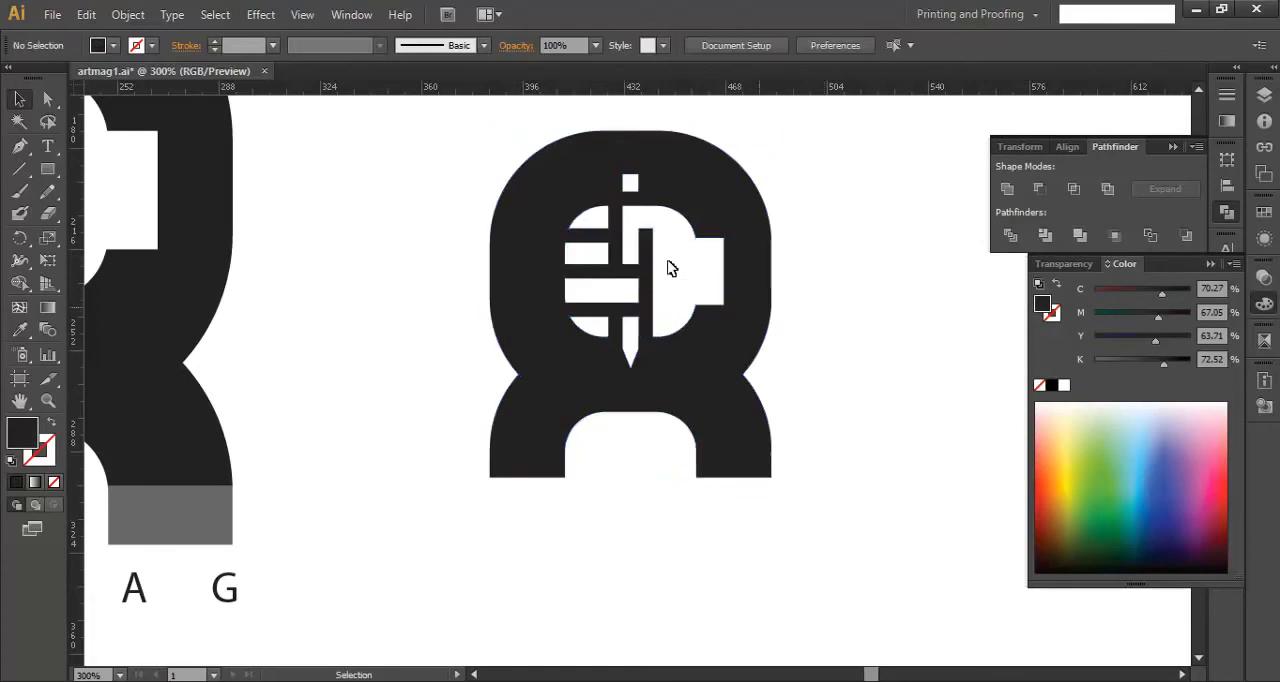
{"action": "left_click", "coordinate": [714, 357]}
{"action": "left_click", "coordinate": [649, 538]}
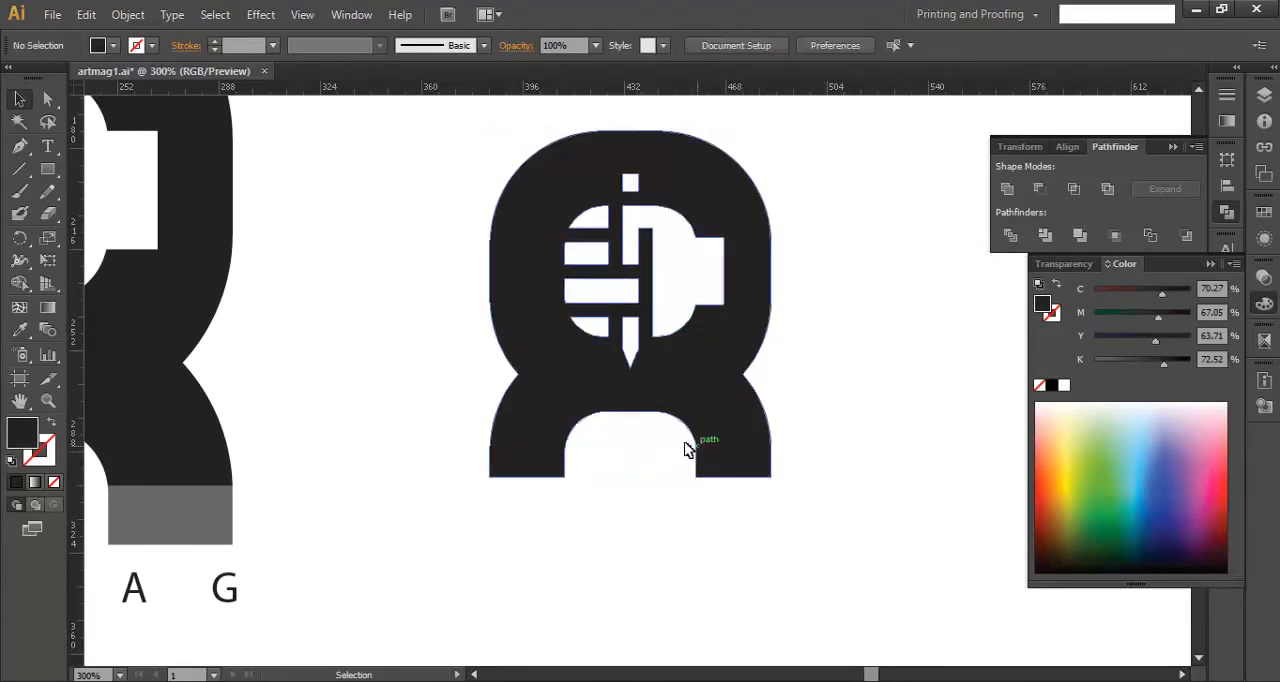
- Draw a horizontal line across both legs just above their ends and split the dark shape with Divide Objects Below
{"action": "left_click", "coordinate": [19, 168]}
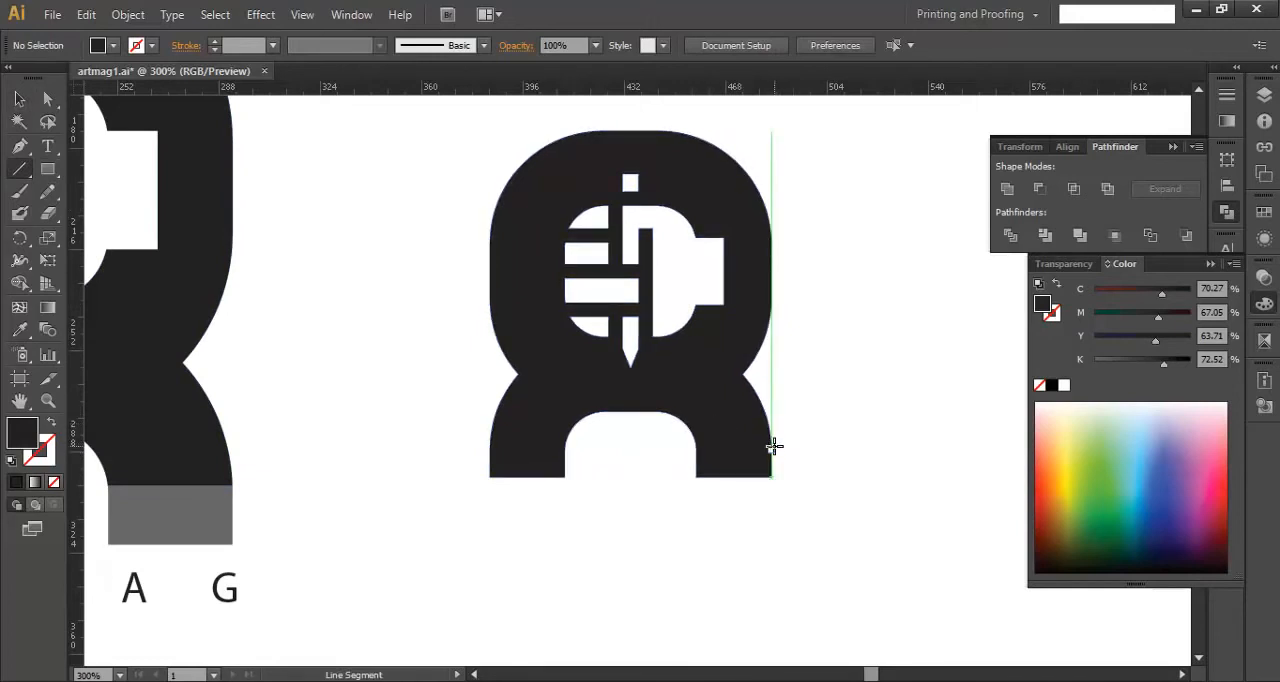
{"action": "left_click_drag", "start_coordinate": [773, 447], "coordinate": [485, 449]}
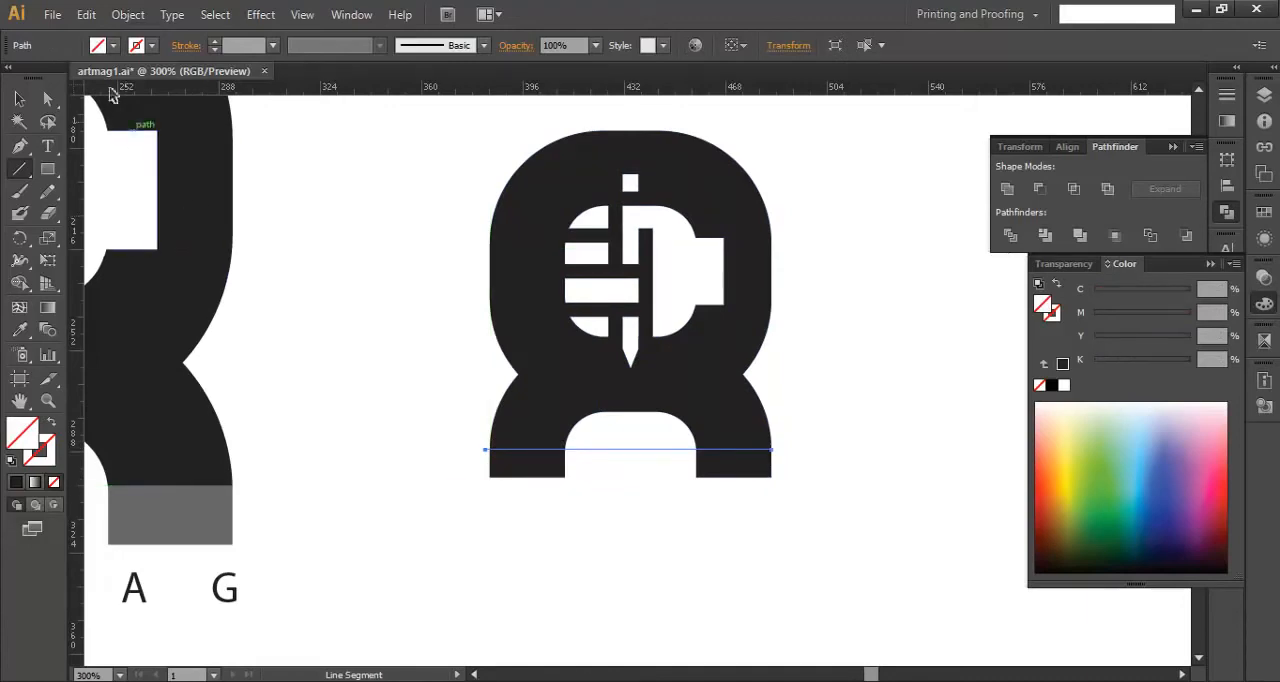
{"action": "left_click", "coordinate": [137, 20]}
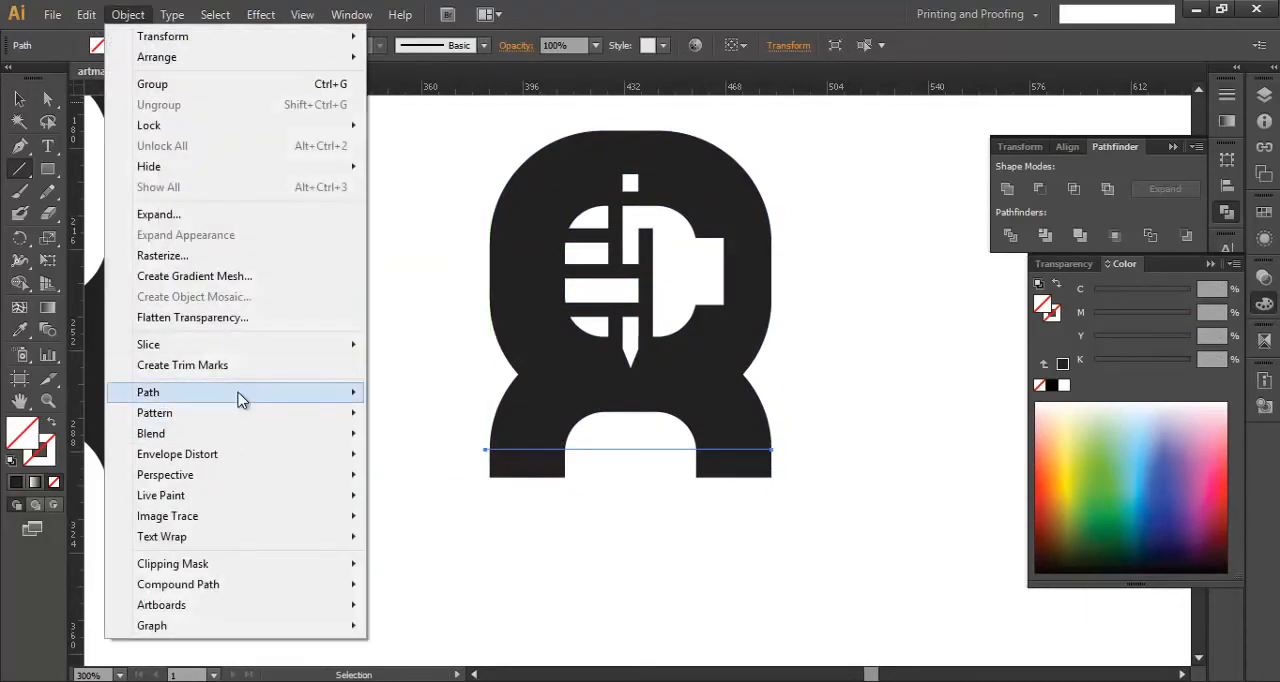
{"action": "mouse_move", "coordinate": [243, 395]}
{"action": "left_click", "coordinate": [488, 562]}
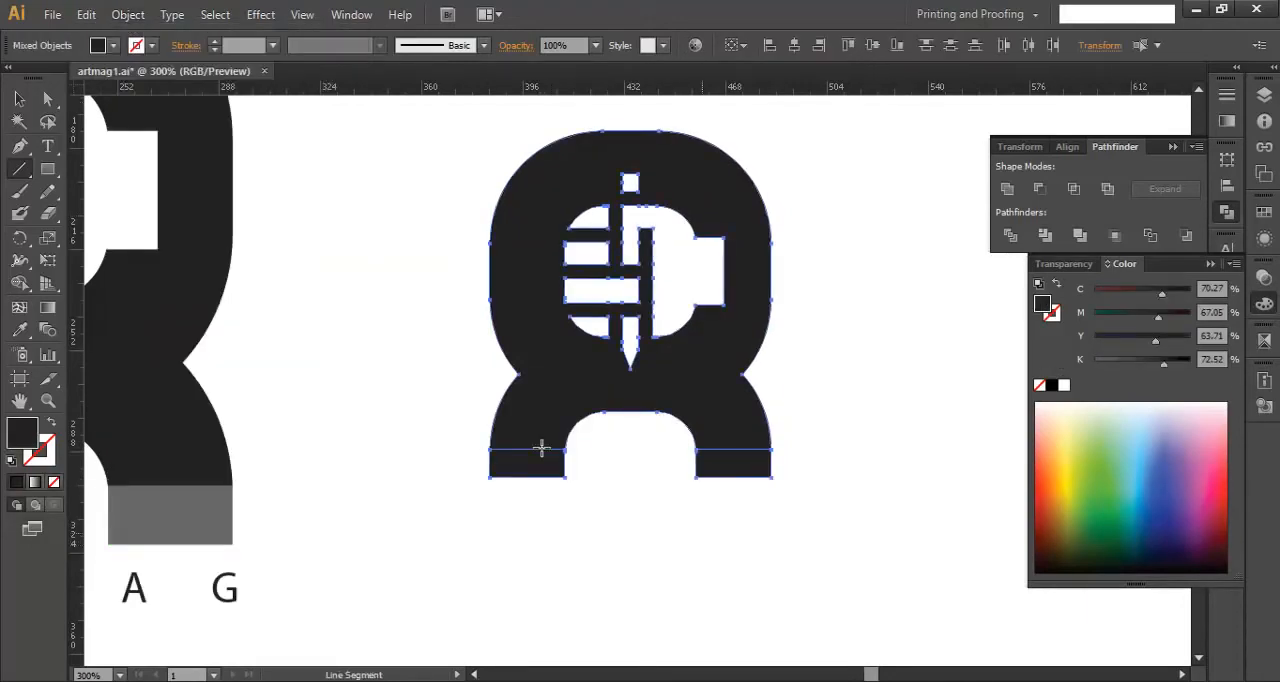
- Recolour the two divided leg ends with the grey sampled from the swatch under the MYRIAD PRO label
{"action": "left_click", "coordinate": [19, 99]}
{"action": "left_click", "coordinate": [546, 500]}
{"action": "left_click", "coordinate": [548, 470]}
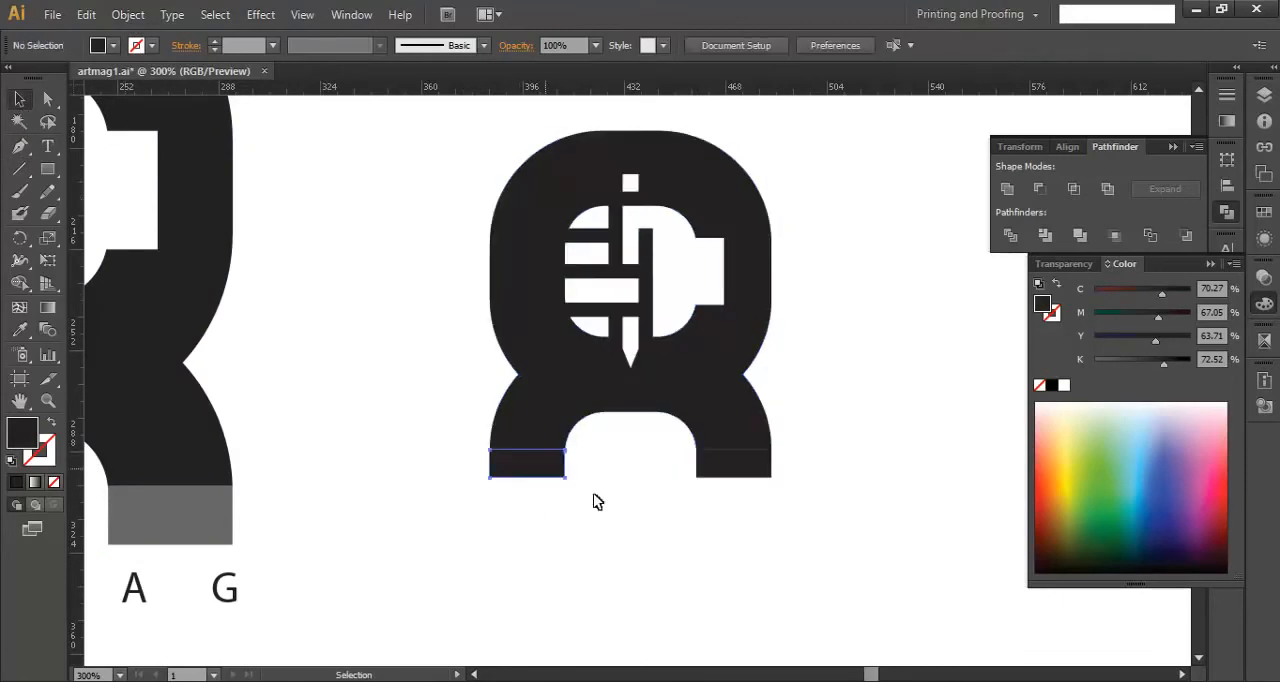
{"action": "left_click", "coordinate": [733, 478], "text": "shift"}
{"action": "key", "text": "ctrl+minus"}
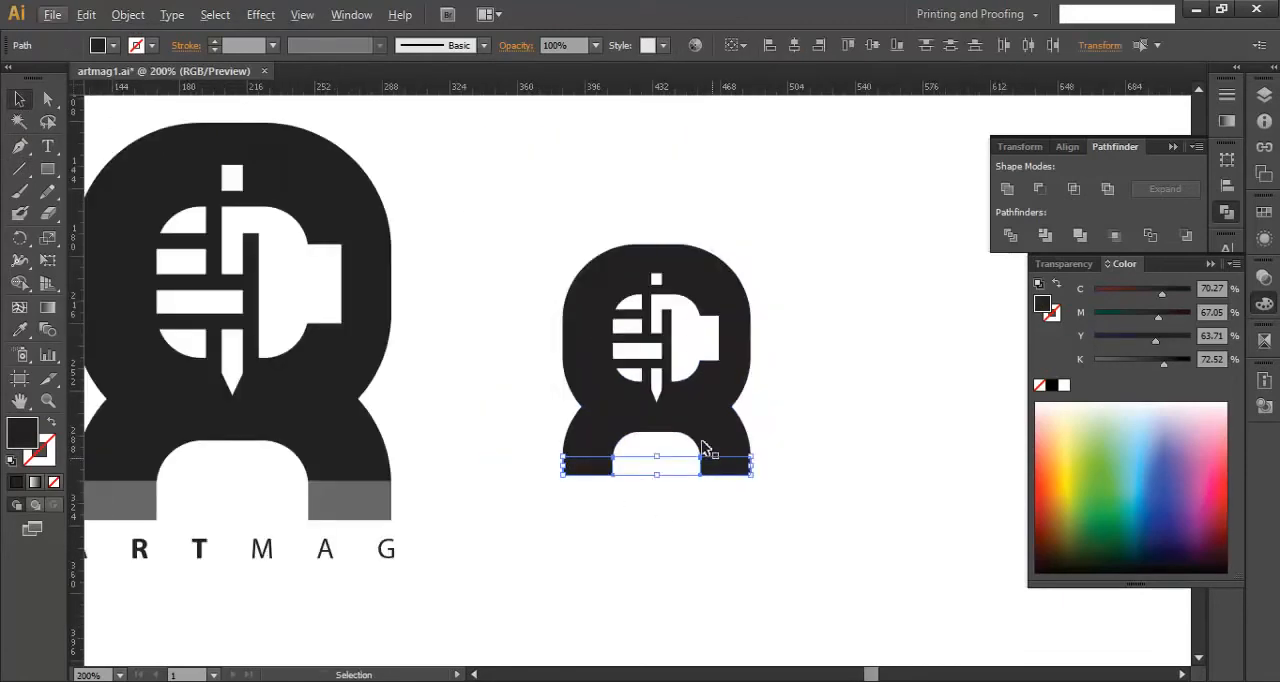
{"action": "left_click_drag", "start_coordinate": [569, 220], "coordinate": [627, 398]}
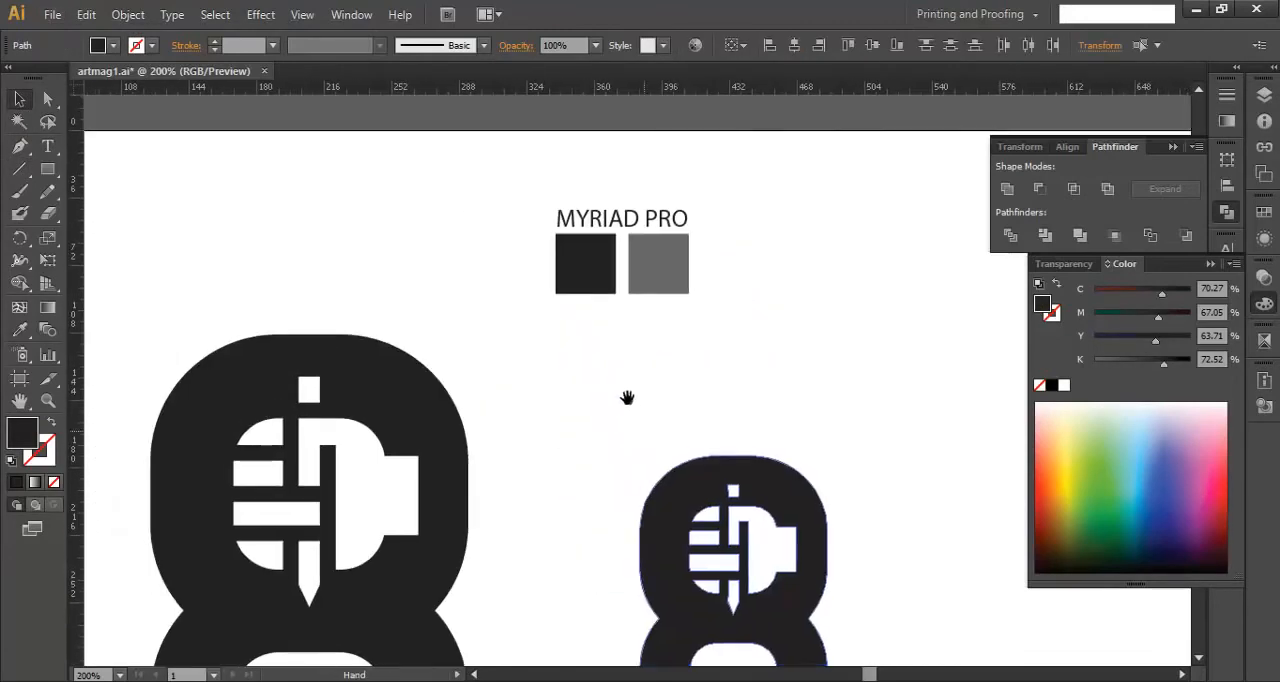
{"action": "key", "text": "i"}
{"action": "left_click", "coordinate": [658, 270]}
{"action": "left_click_drag", "start_coordinate": [737, 460], "coordinate": [697, 262]}
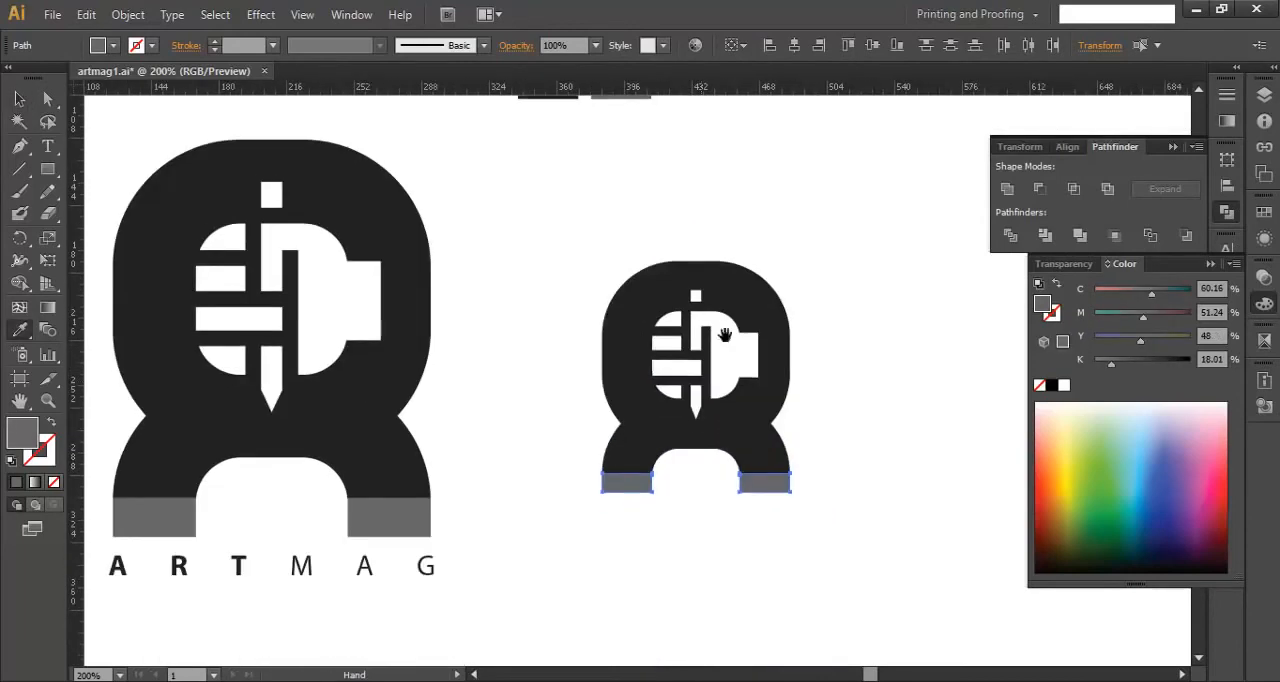
{"action": "left_click_drag", "start_coordinate": [729, 362], "coordinate": [674, 375]}
{"action": "key", "text": "v"}
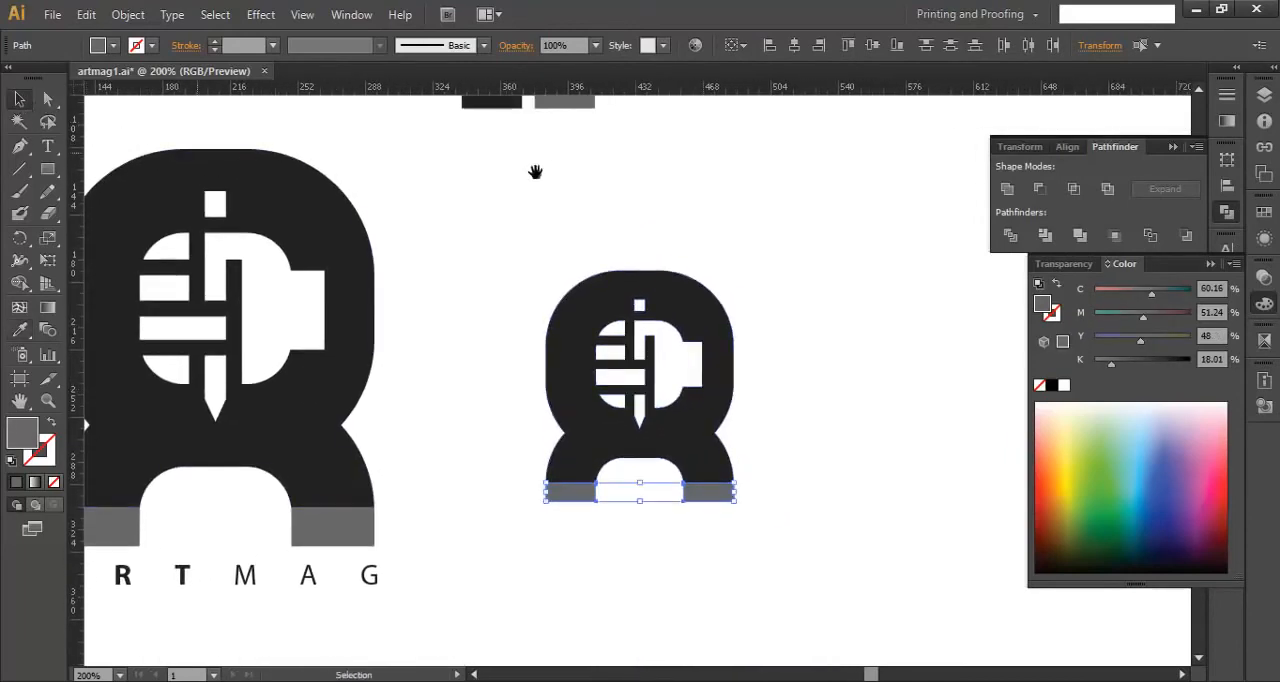
- Recolour the main logo body with the dark colour sampled from the dark swatch
{"action": "left_click_drag", "start_coordinate": [534, 171], "coordinate": [558, 336]}
{"action": "left_click", "coordinate": [614, 466]}
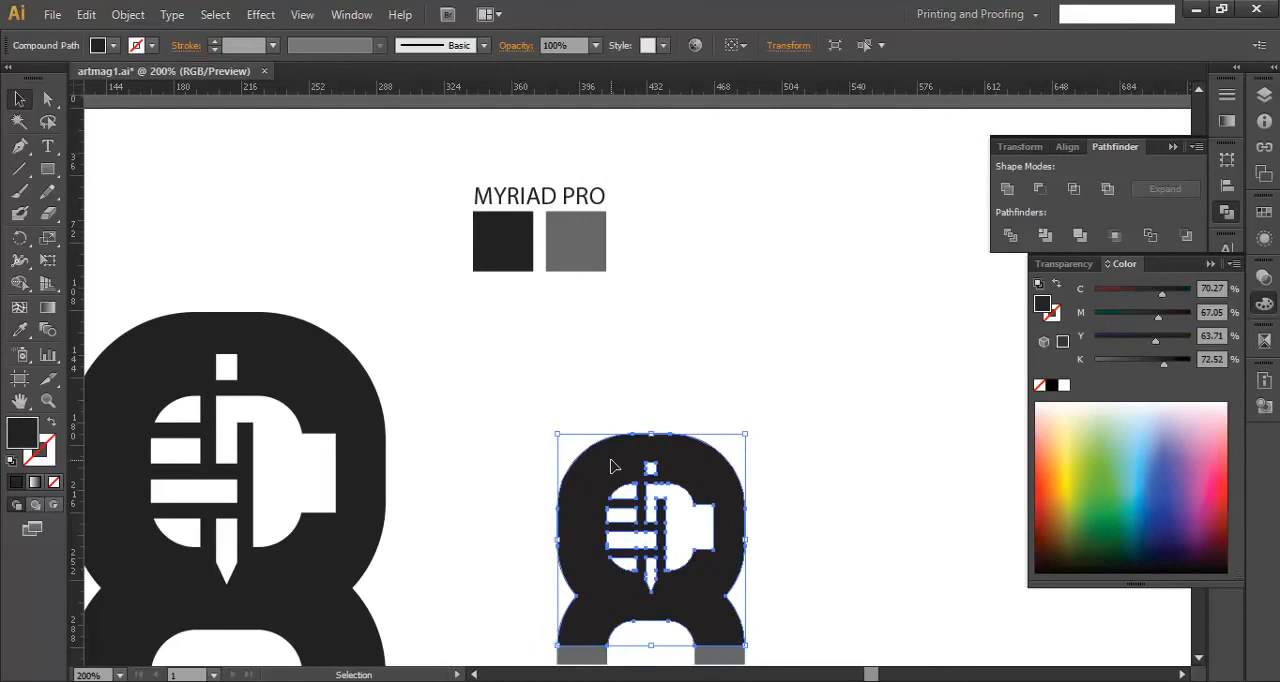
{"action": "key", "text": "i"}
{"action": "left_click", "coordinate": [494, 252]}
{"action": "left_click", "coordinate": [19, 99]}
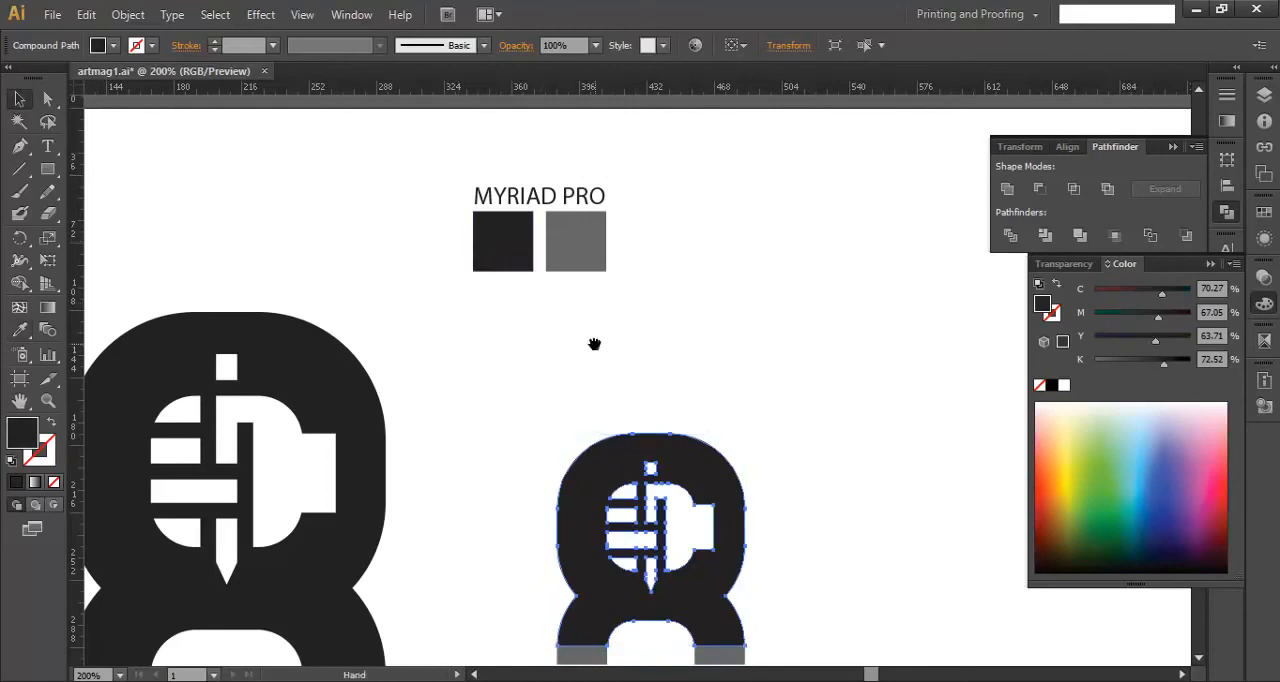
{"action": "left_click_drag", "start_coordinate": [594, 344], "coordinate": [563, 263]}
- Move the whole logo farther right of the sample and scale it up proportionally to nearly the sample's size
{"action": "left_click_drag", "start_coordinate": [786, 608], "coordinate": [428, 248]}
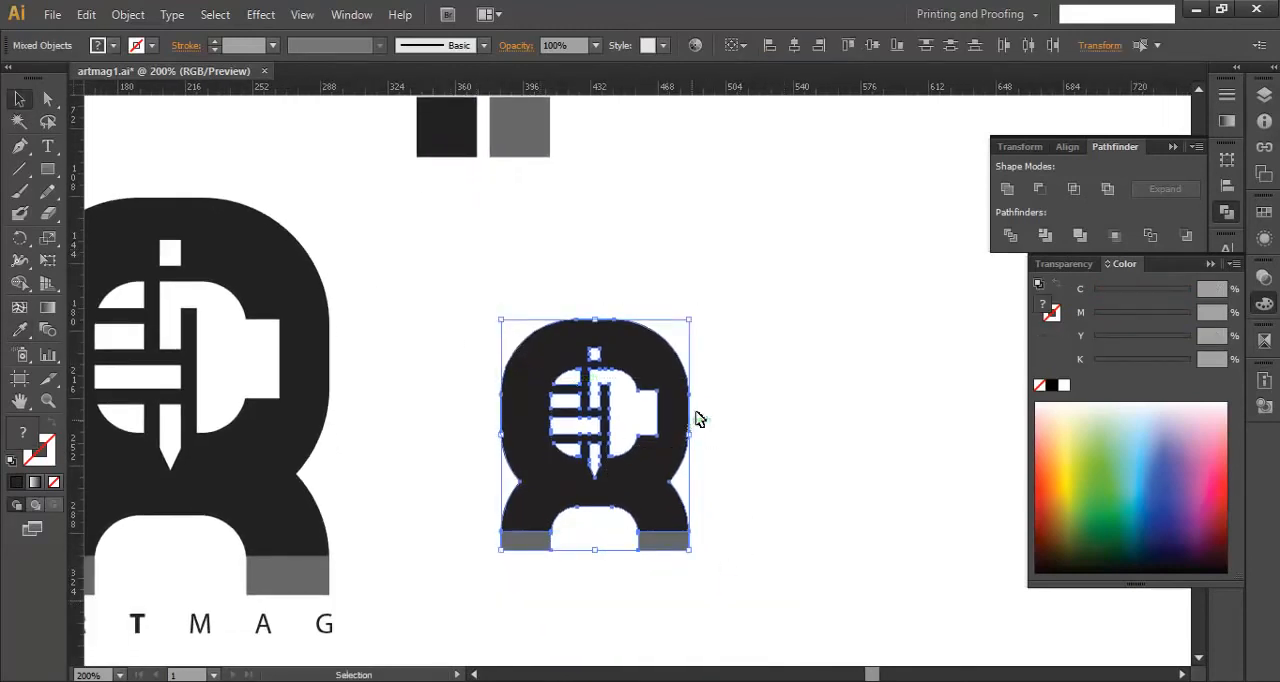
{"action": "left_click_drag", "start_coordinate": [669, 431], "coordinate": [890, 430]}
{"action": "left_click_drag", "start_coordinate": [924, 381], "coordinate": [760, 391]}
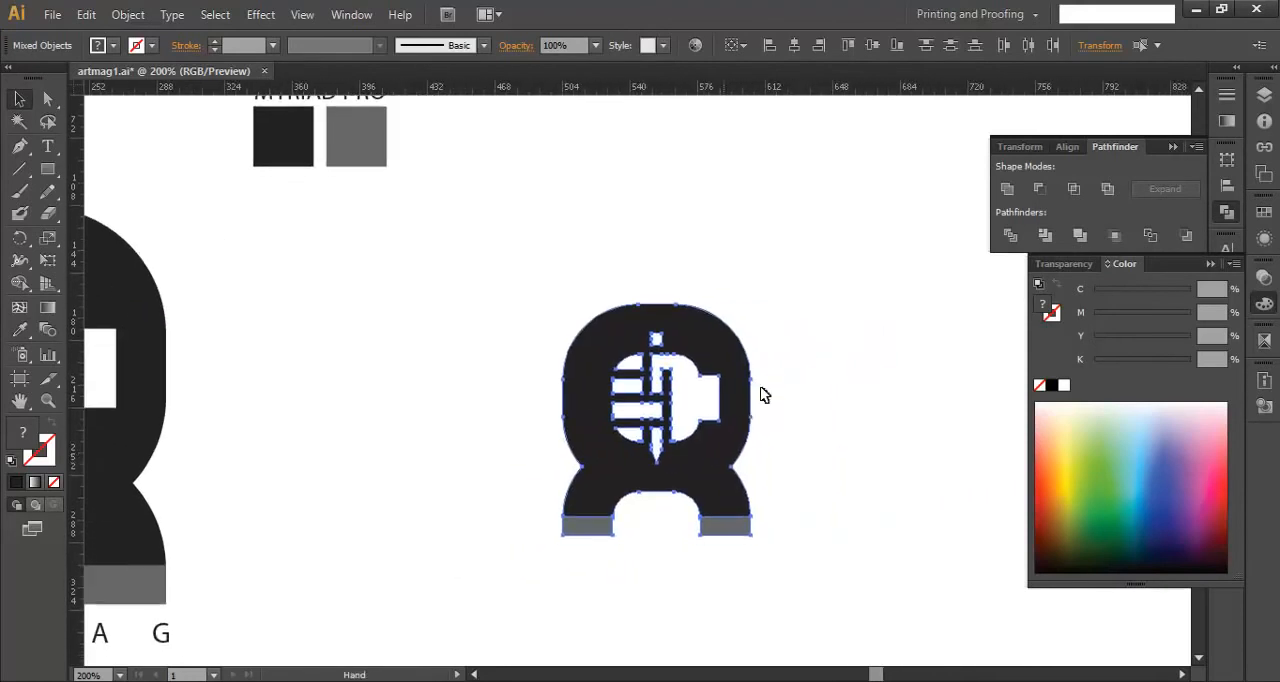
{"action": "left_click_drag", "start_coordinate": [752, 305], "coordinate": [872, 342]}
{"action": "left_click", "coordinate": [888, 367]}
{"action": "scroll", "coordinate": [888, 367], "scroll_direction": "down", "scroll_amount": 1}
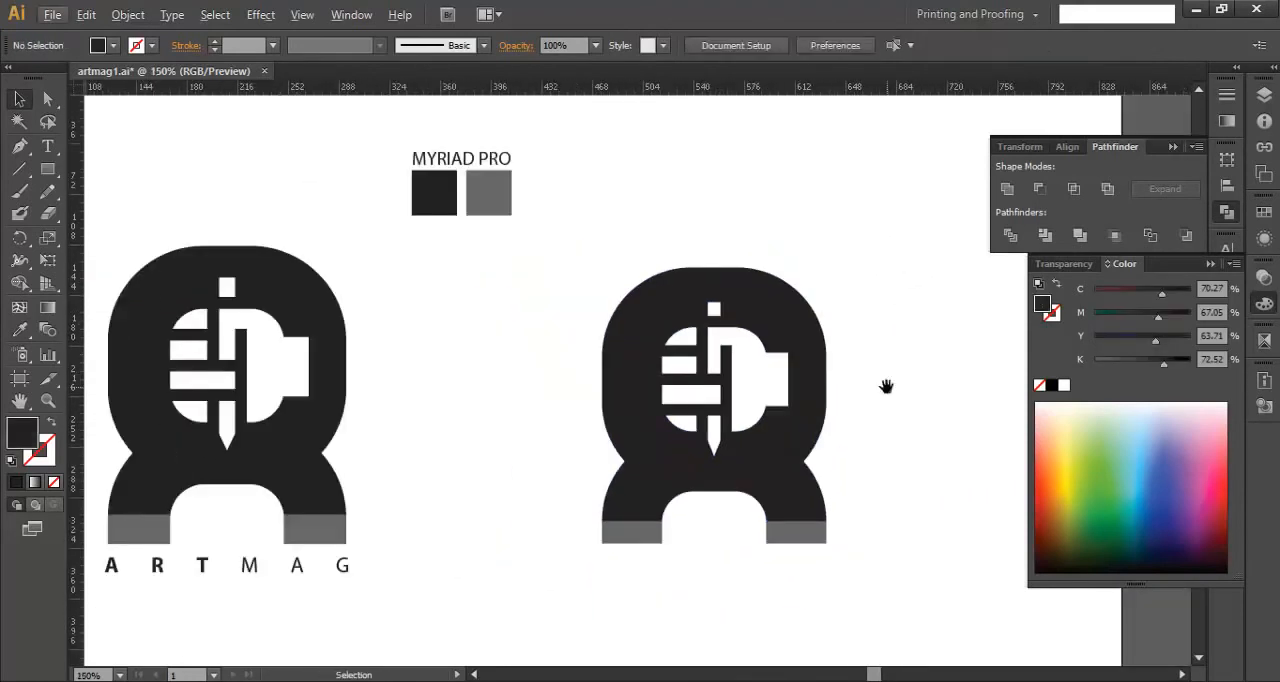
{"action": "left_click_drag", "start_coordinate": [886, 387], "coordinate": [846, 387]}
{"action": "left_click_drag", "start_coordinate": [854, 591], "coordinate": [480, 280]}
{"action": "left_click_drag", "start_coordinate": [785, 268], "coordinate": [800, 263]}
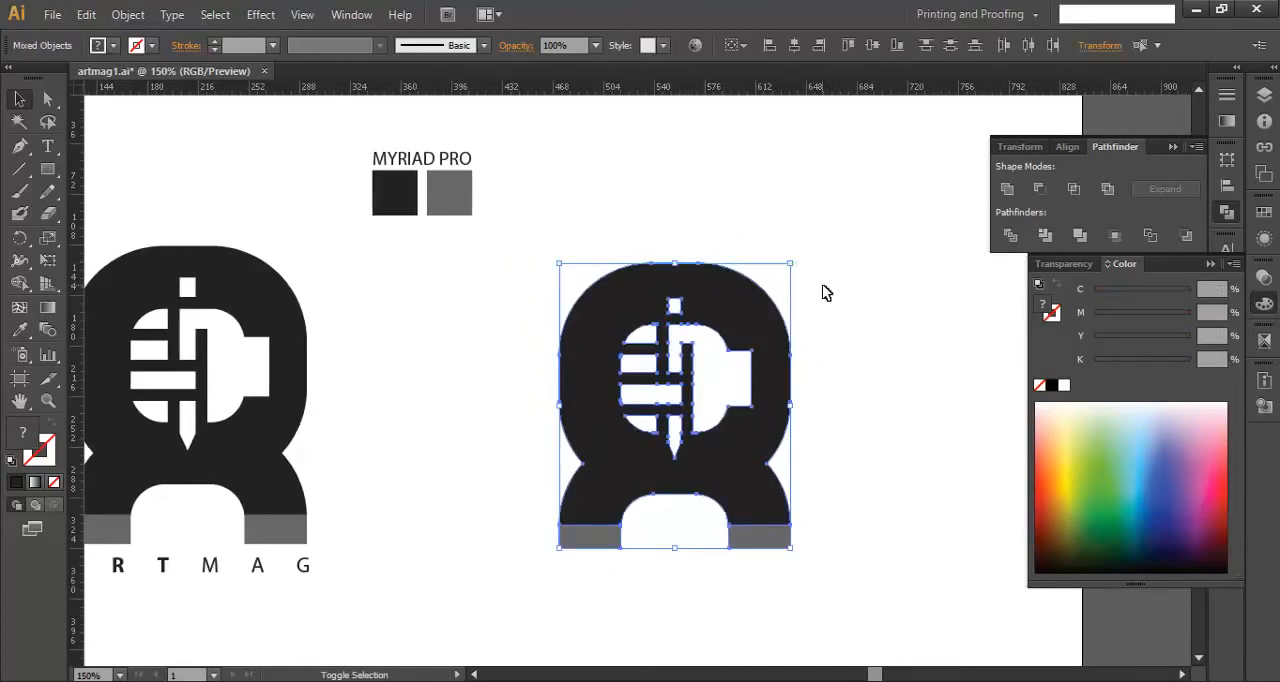
{"action": "left_click", "coordinate": [944, 437]}
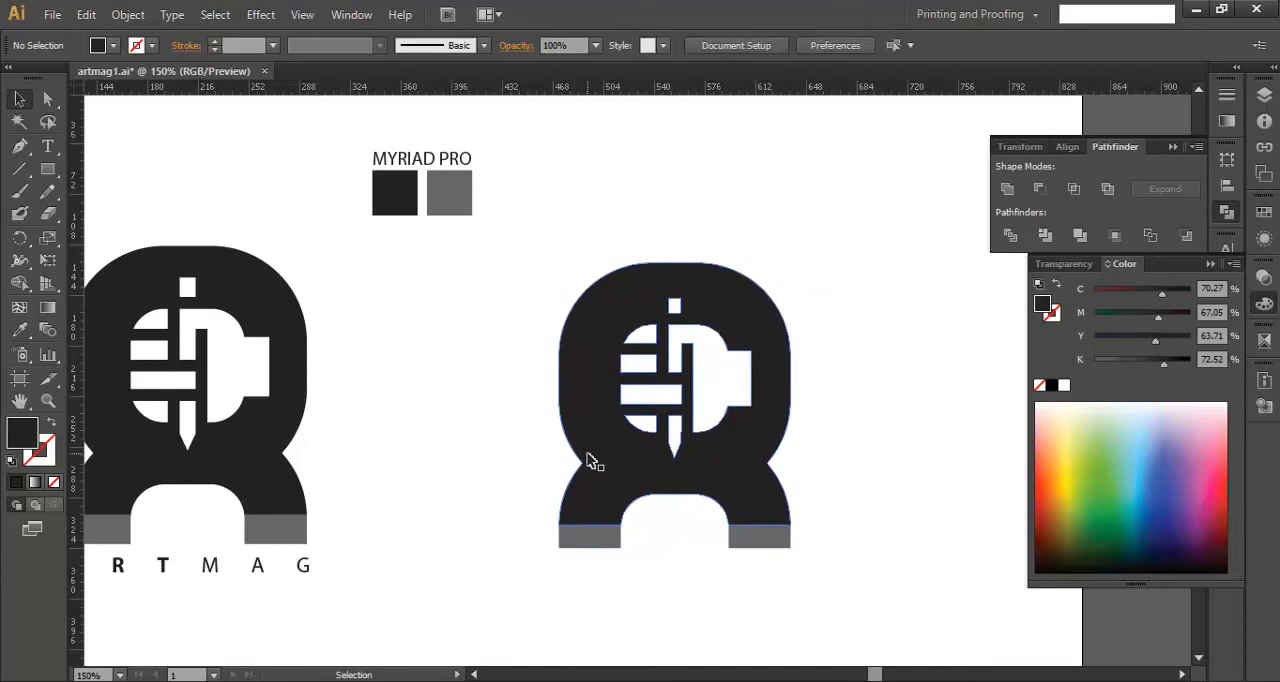
- Add the text ARTMAG in Myriad Pro Regular below the logo and widen its tracking to span the logo's width
{"action": "key", "text": "t"}
{"action": "left_click", "coordinate": [576, 600]}
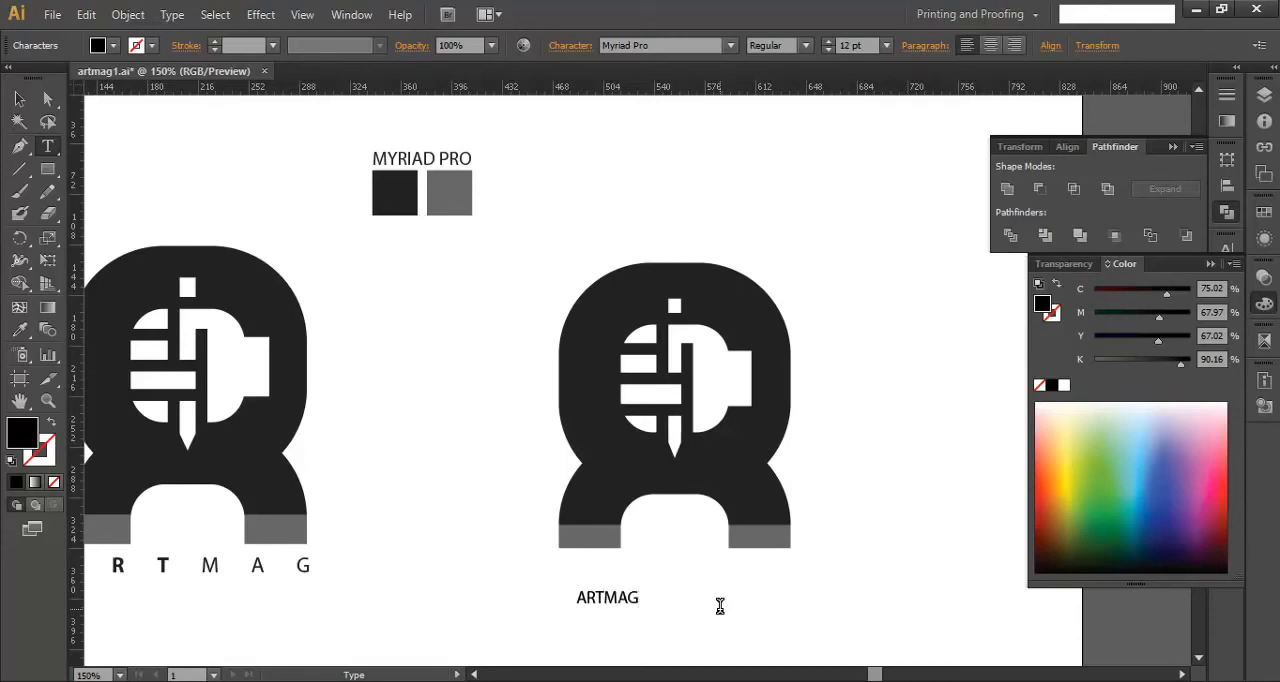
{"action": "left_click", "coordinate": [19, 98]}
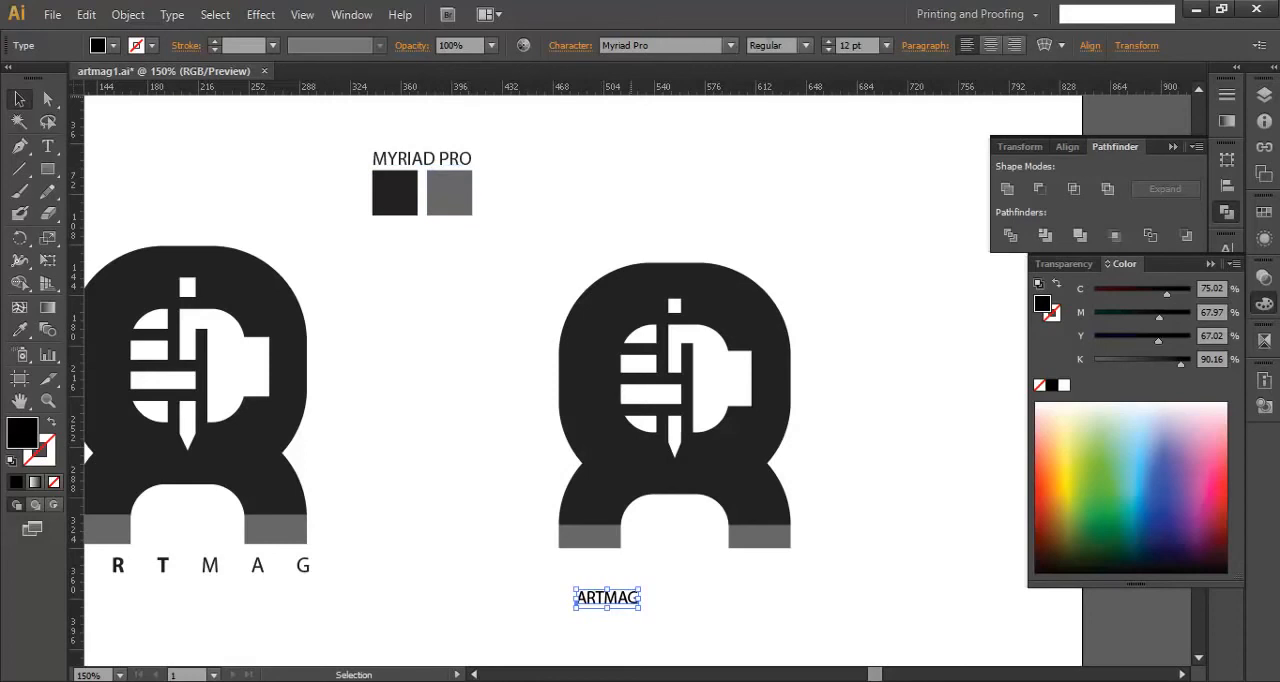
{"action": "left_click", "coordinate": [571, 48]}
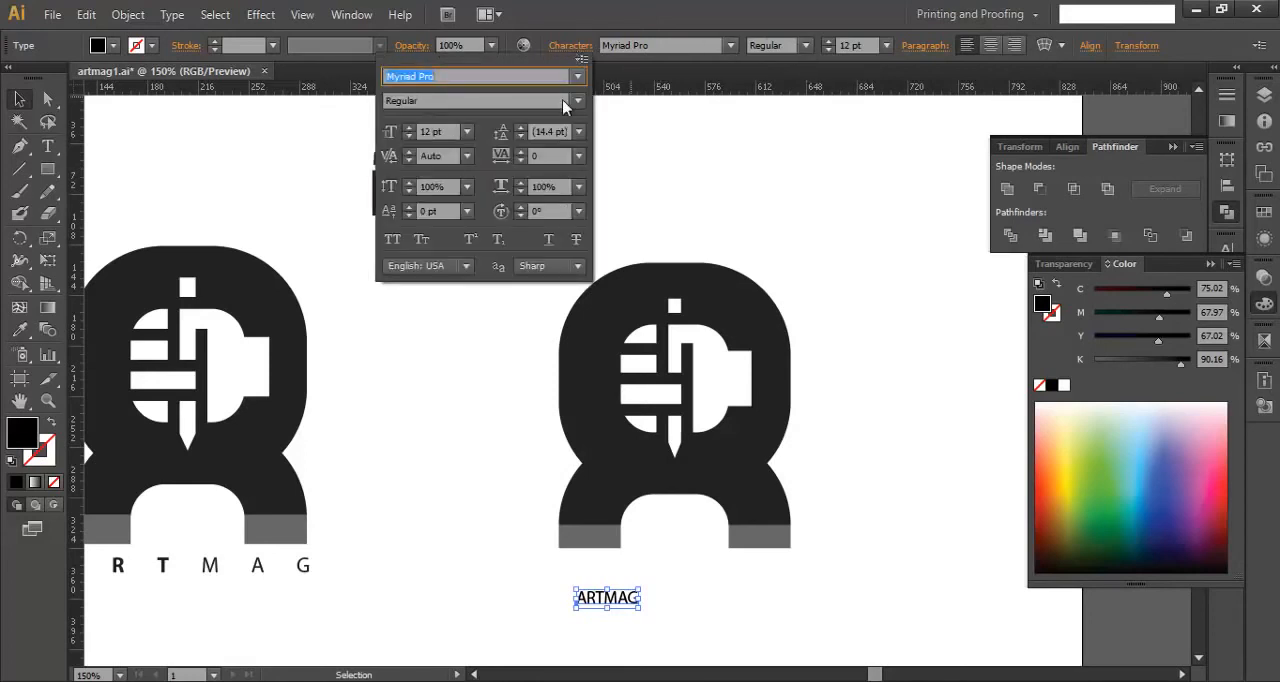
{"action": "left_click", "coordinate": [507, 155]}
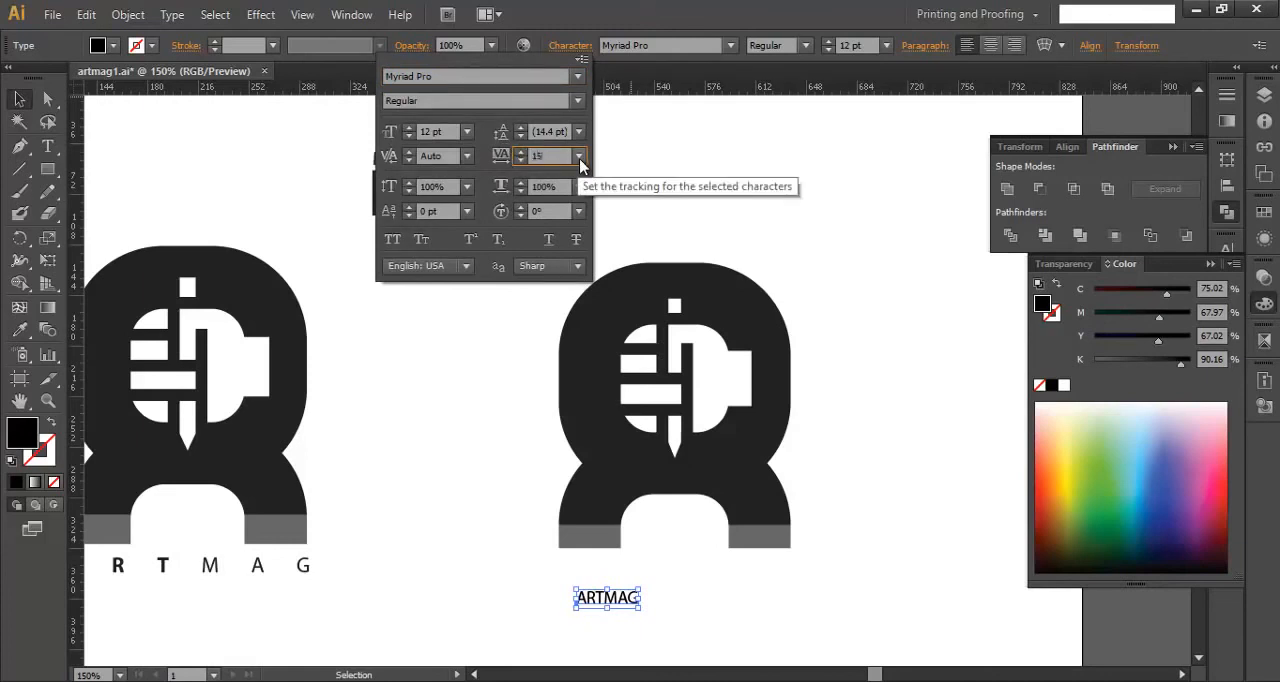
{"action": "key", "text": "Return"}
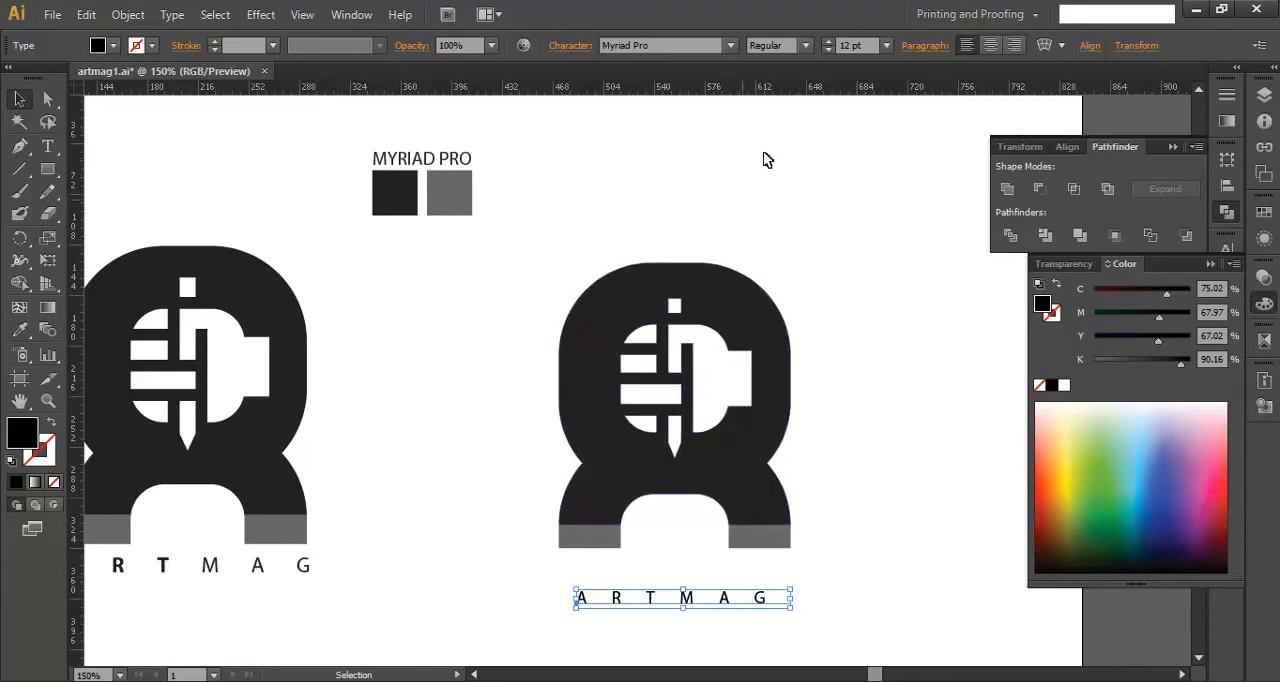
- Set the ARTMAG text's font size to 15 pt and place it directly under the legs, aligned with their left edge
{"action": "left_click", "coordinate": [850, 44]}
{"action": "scroll", "coordinate": [850, 44], "scroll_direction": "up", "scroll_amount": 2}
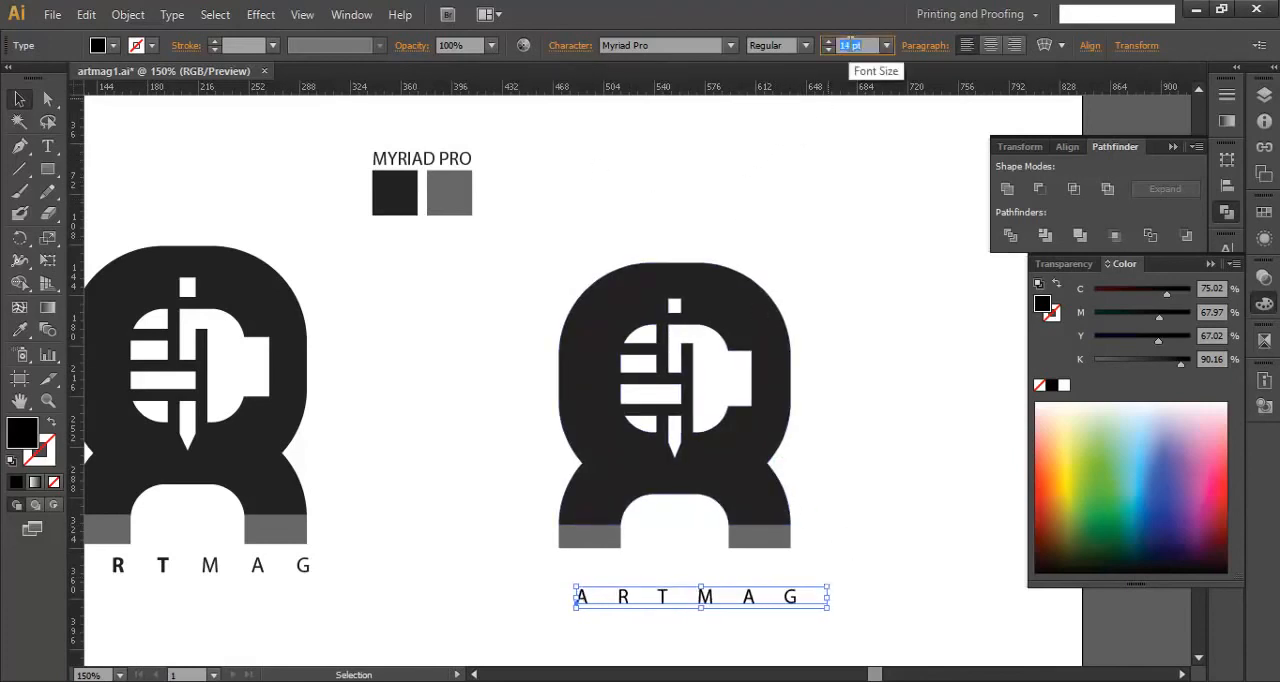
{"action": "scroll", "coordinate": [846, 46], "scroll_direction": "up", "scroll_amount": 1}
{"action": "left_click_drag", "start_coordinate": [758, 601], "coordinate": [551, 576]}
- Set the letters ART in the ARTMAG text to the Bold style
{"action": "double_click", "coordinate": [674, 572]}
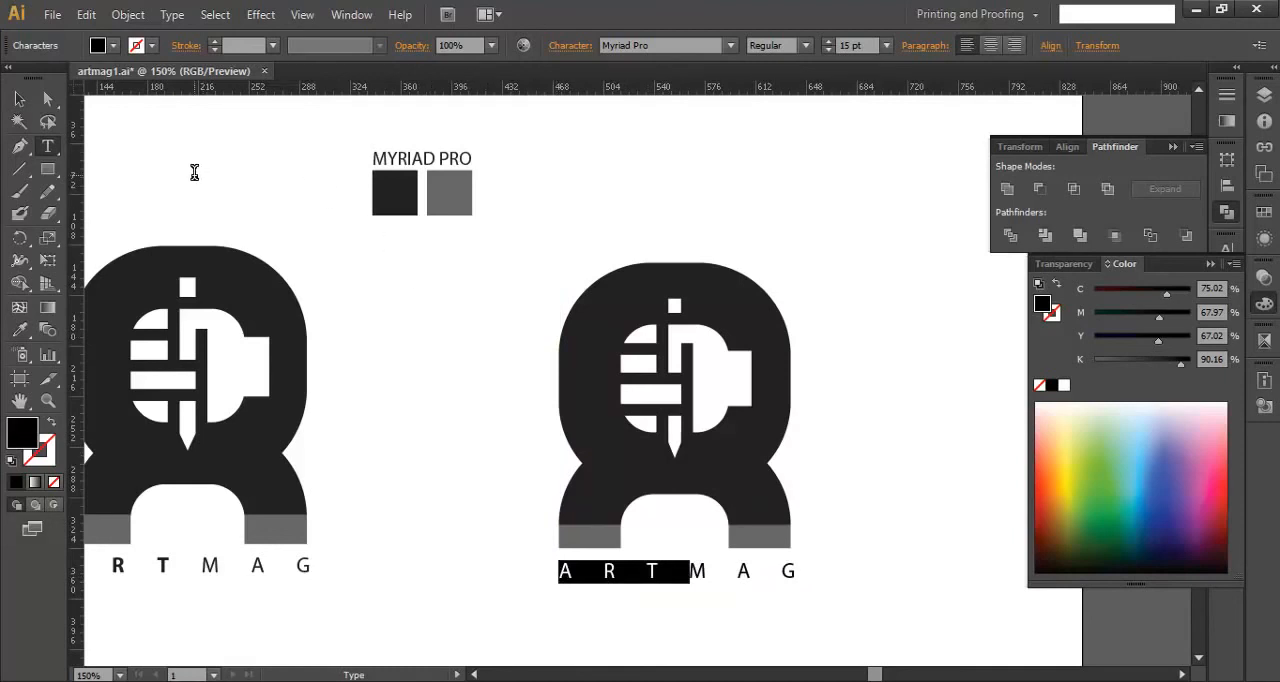
{"action": "left_click", "coordinate": [804, 48]}
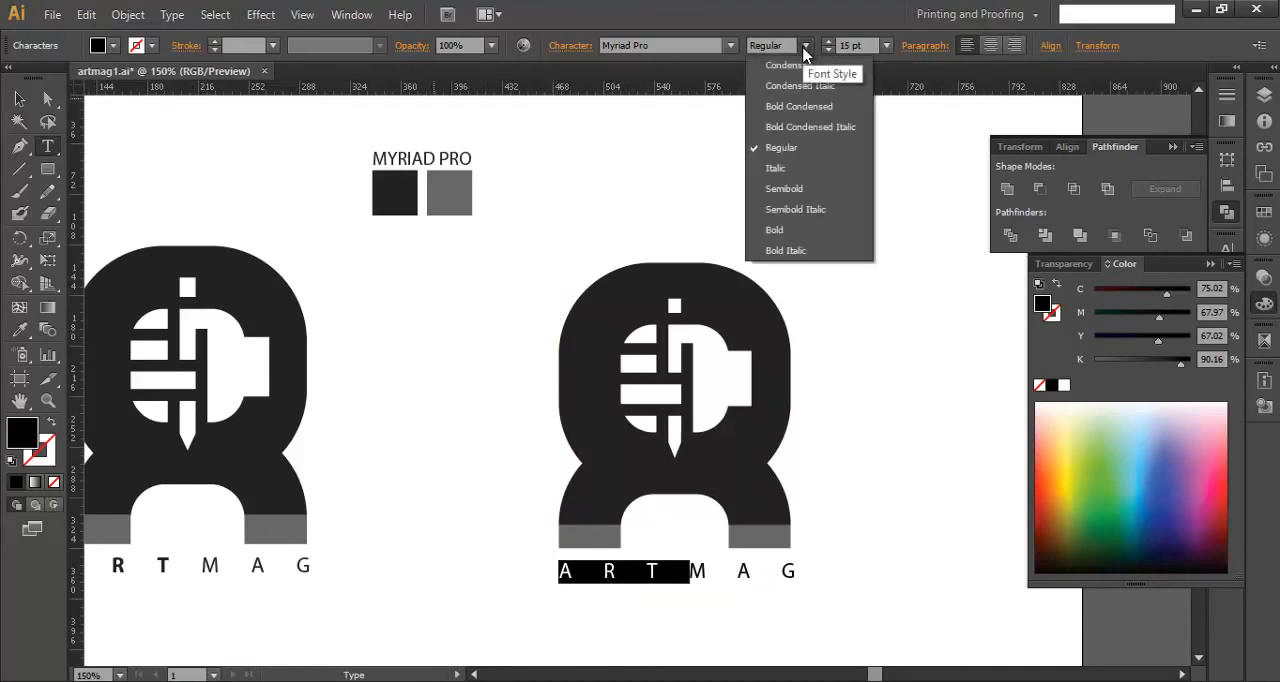
{"action": "left_click", "coordinate": [793, 230]}
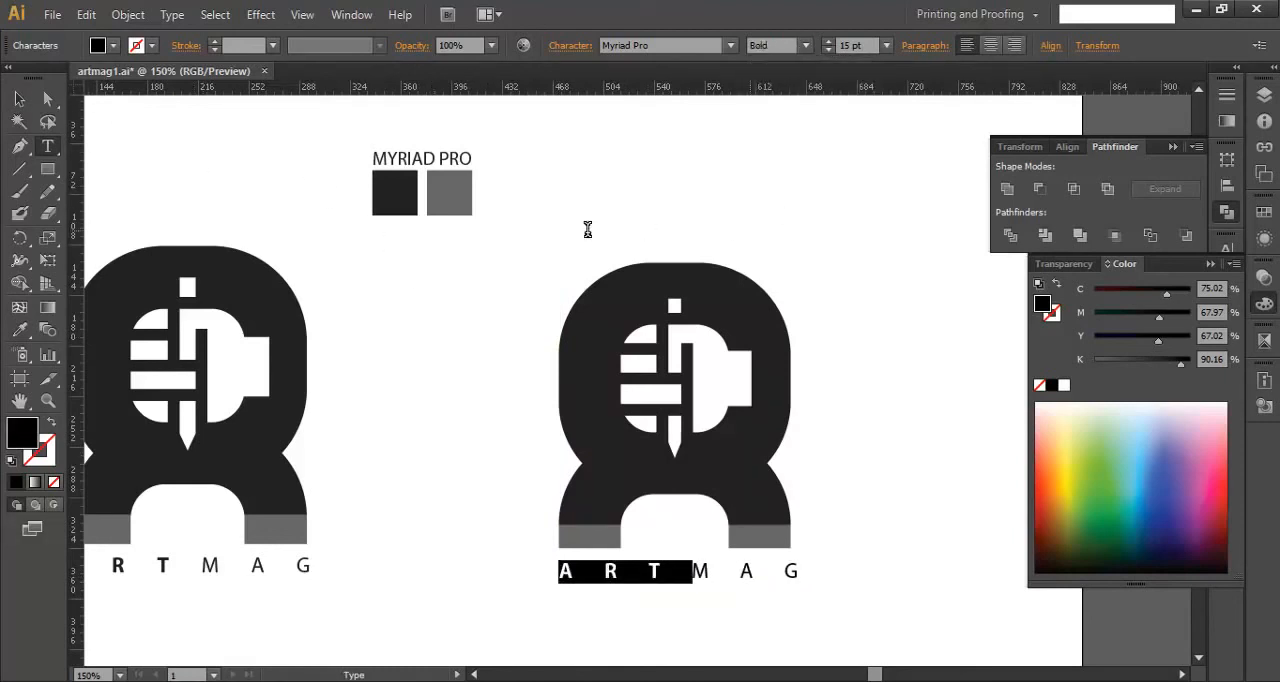
{"action": "left_click", "coordinate": [463, 490]}
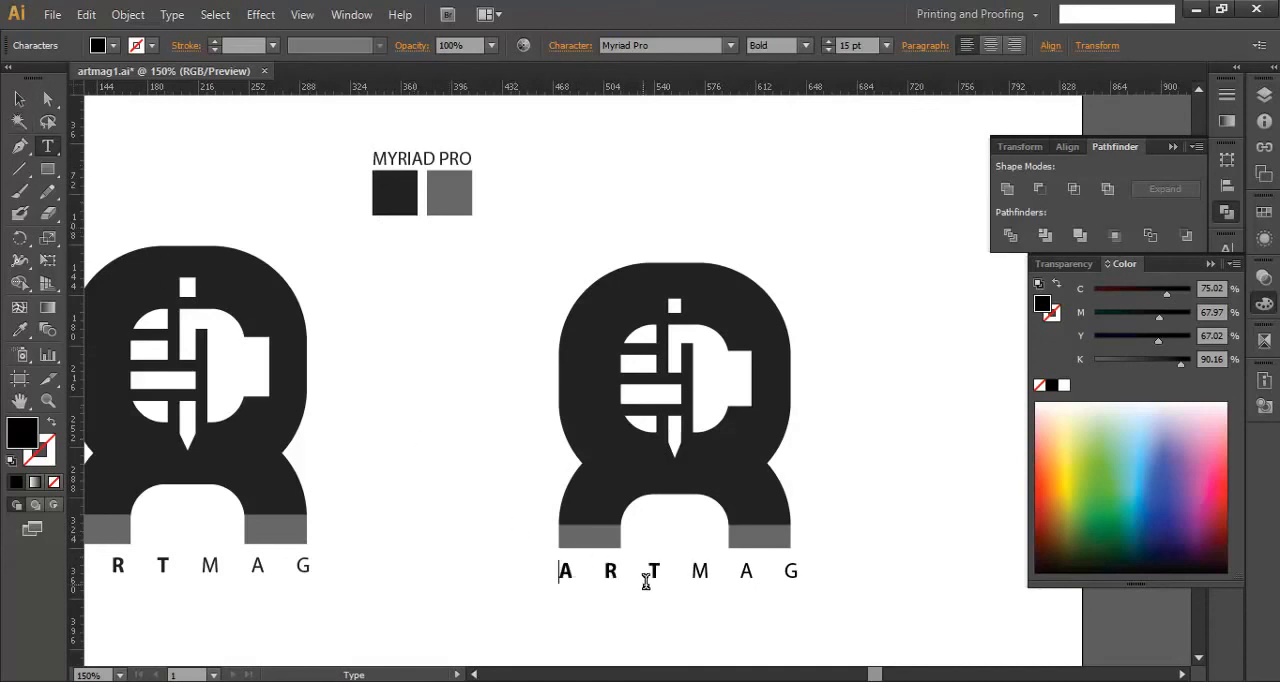
{"action": "left_click", "coordinate": [19, 98]}
{"action": "left_click", "coordinate": [622, 590]}
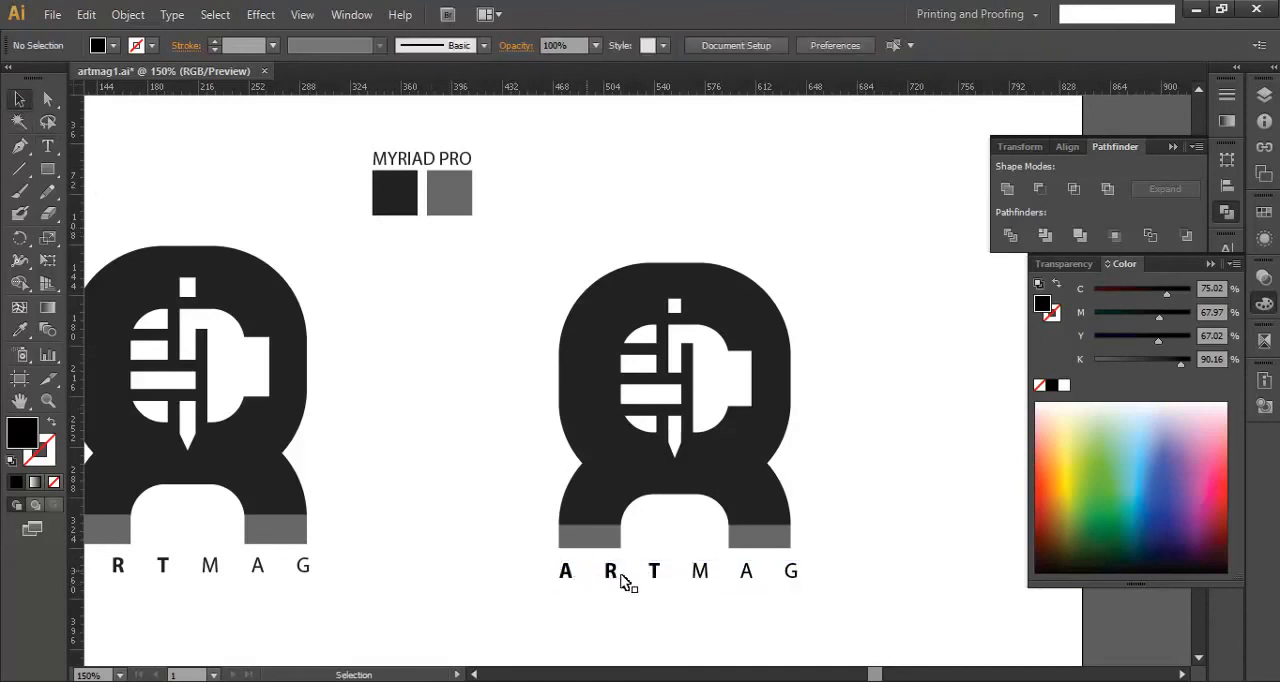
- Recolour the ARTMAG text with the dark colour sampled from the dark swatch
{"action": "left_click", "coordinate": [703, 587]}
{"action": "key", "text": "i"}
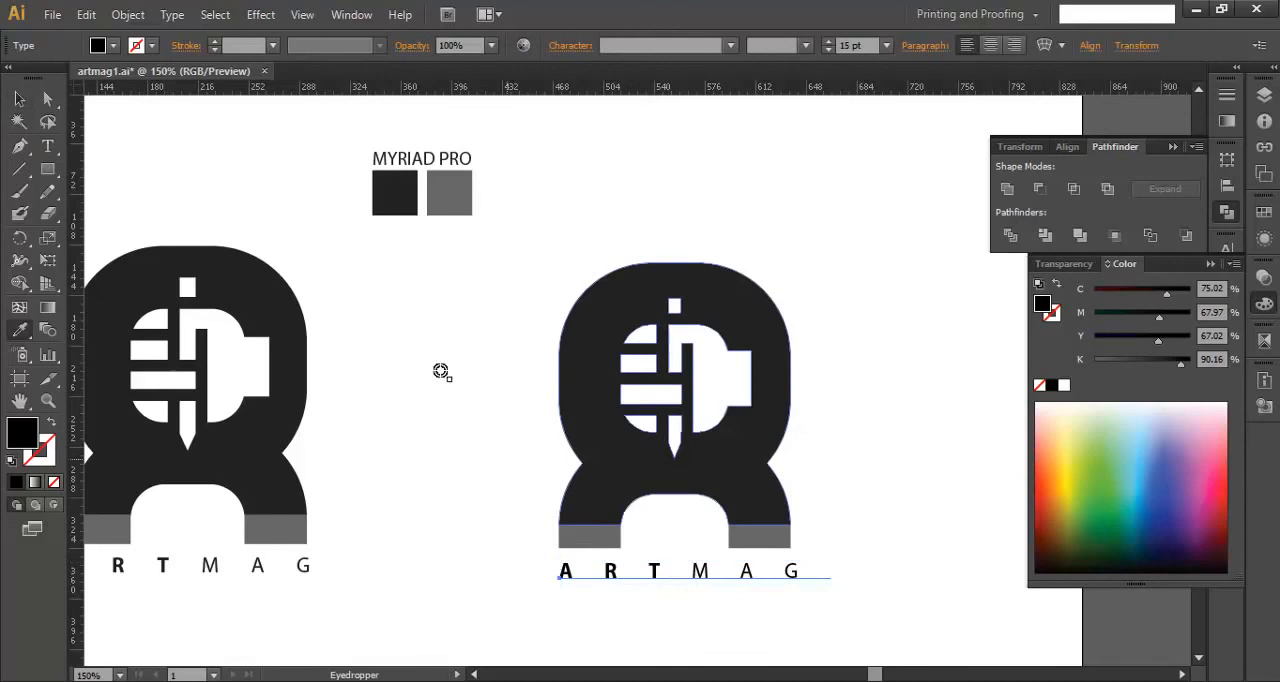
{"action": "left_click", "coordinate": [395, 206]}
{"action": "left_click", "coordinate": [19, 98]}
{"action": "left_click", "coordinate": [447, 345]}
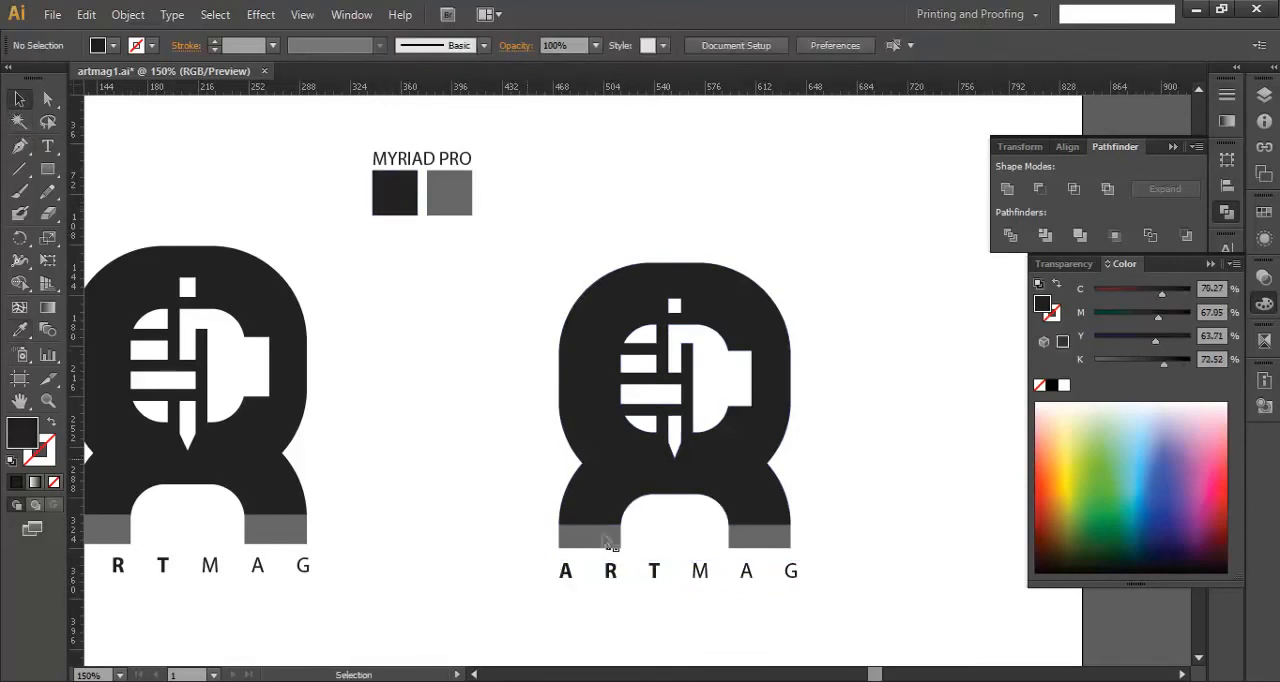
- Nudge the ARTMAG text slightly left and up to centre it closer beneath the logo's legs
{"action": "left_click", "coordinate": [655, 570]}
{"action": "key", "text": "Left"}
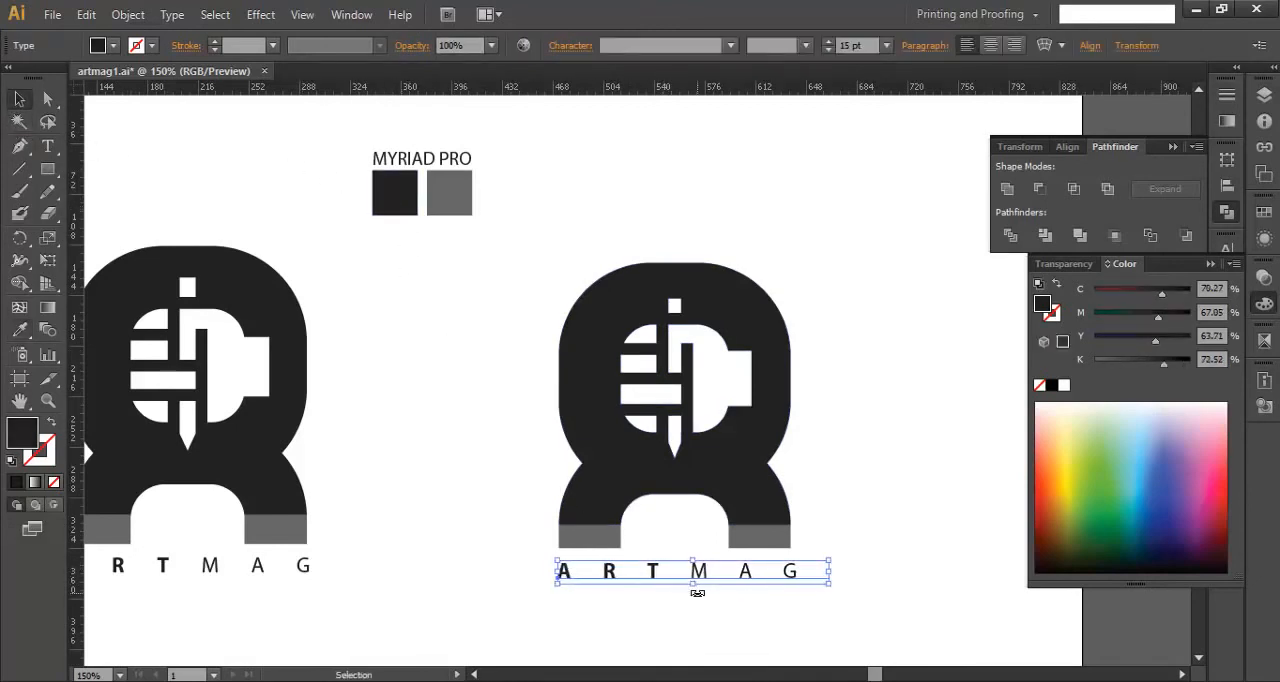
{"action": "key", "text": "Left"}
{"action": "key", "text": "Up"}
{"action": "key", "text": "Up"}
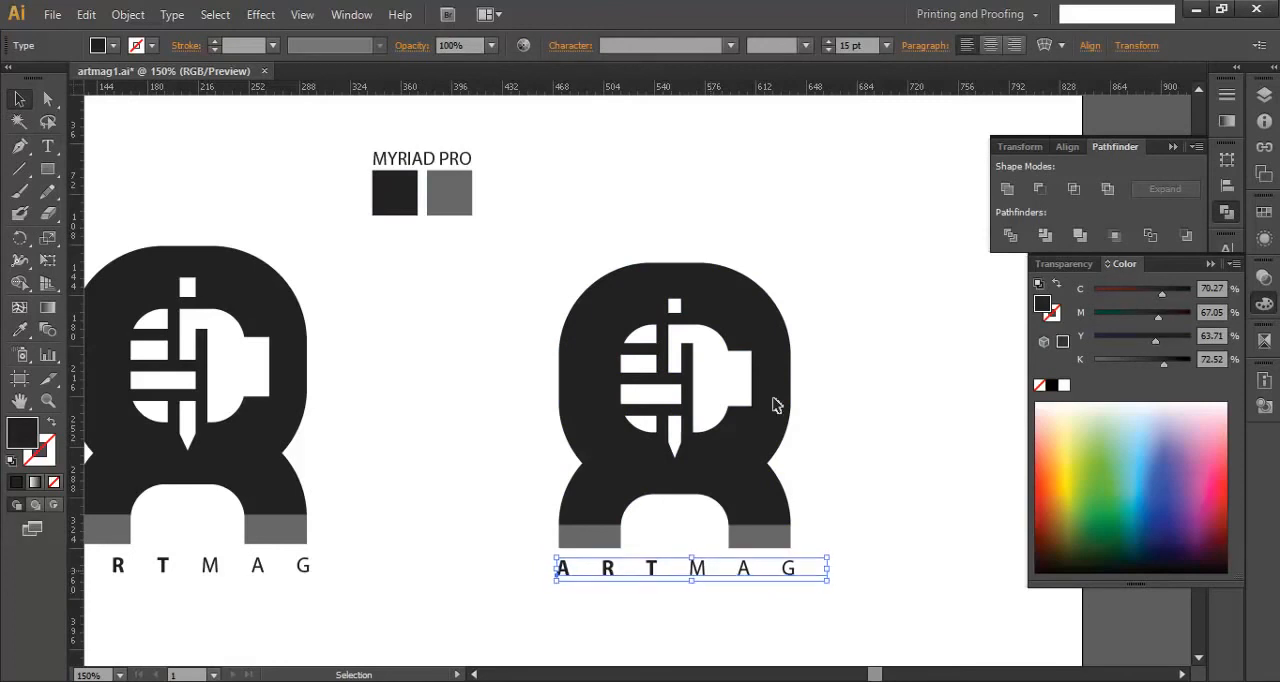
{"action": "left_click", "coordinate": [872, 47]}
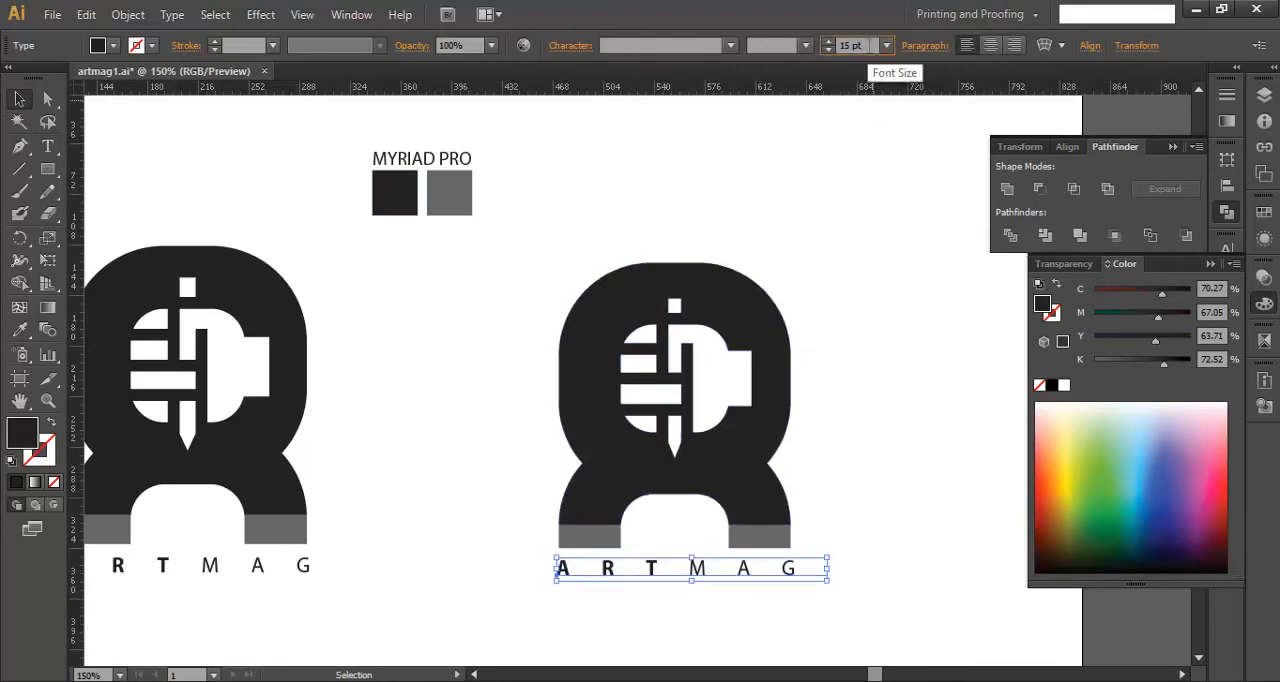
{"action": "key", "text": "Down"}
{"action": "left_click", "coordinate": [905, 512]}
- Check the ARTMAG text's alignment with the logo's leg edges and compare the logo with the sample
{"action": "scroll", "coordinate": [875, 567], "scroll_direction": "down", "scroll_amount": 1}
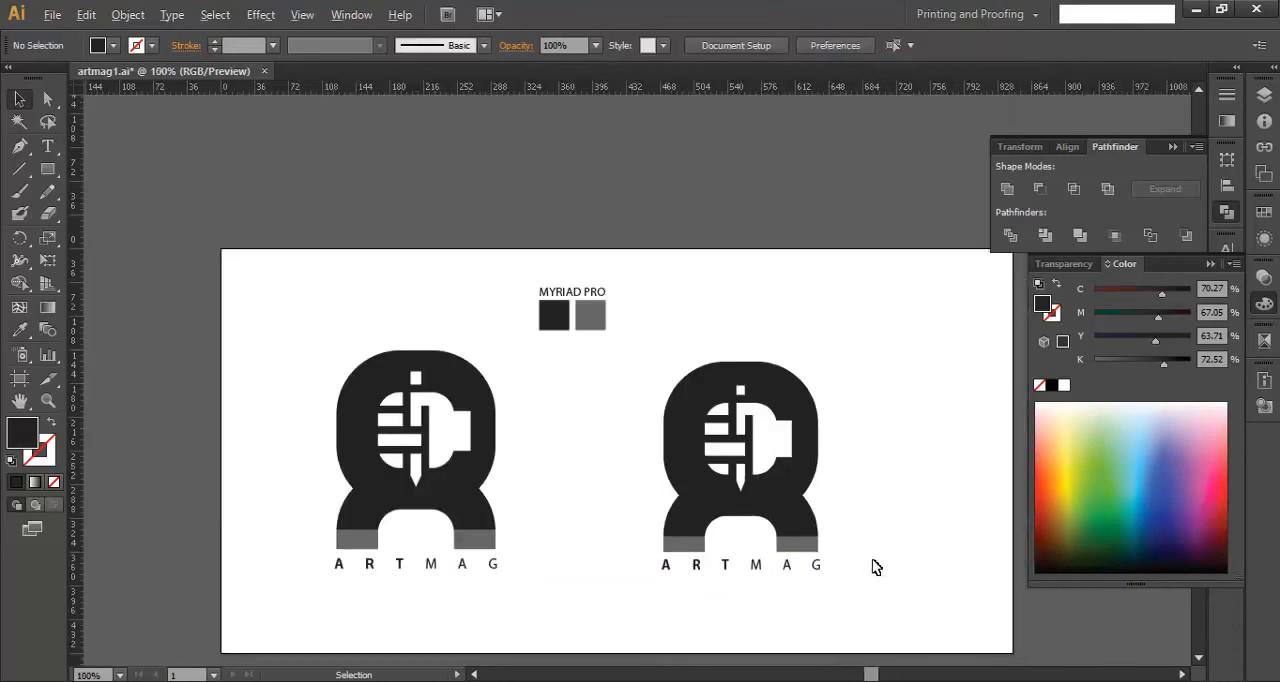
{"action": "scroll", "coordinate": [875, 577], "scroll_direction": "up", "scroll_amount": 3}
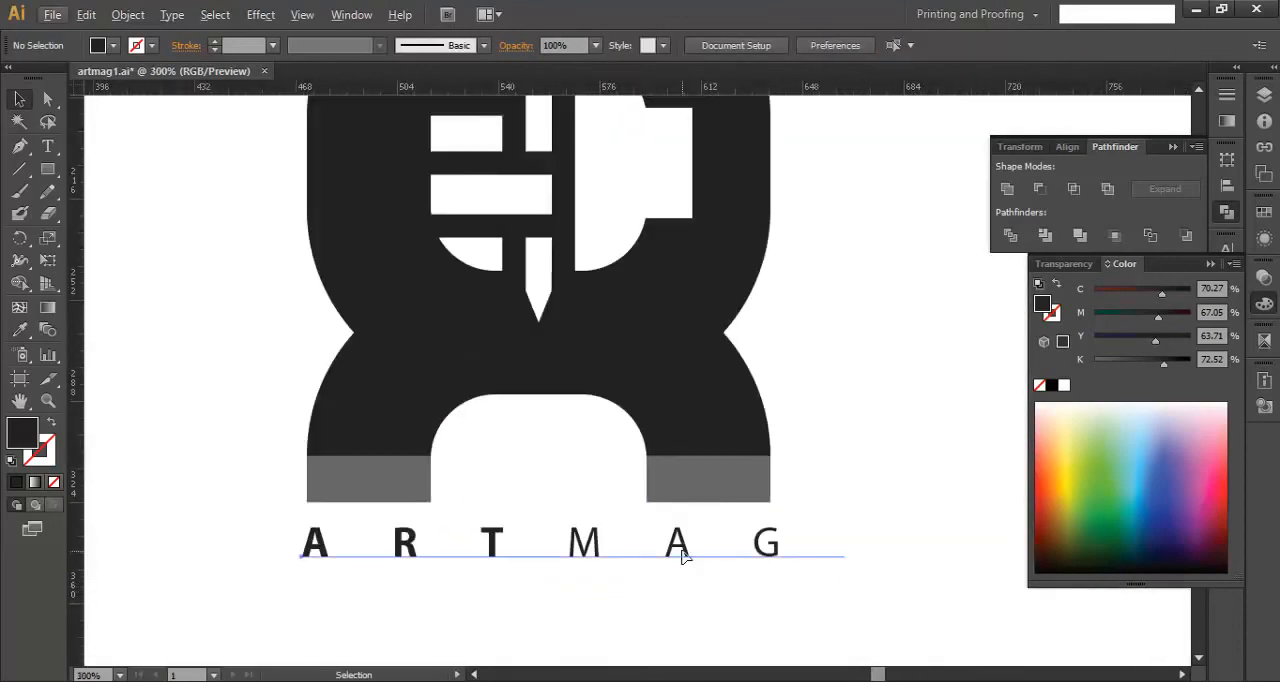
{"action": "left_click", "coordinate": [680, 553]}
{"action": "key", "text": "Right"}
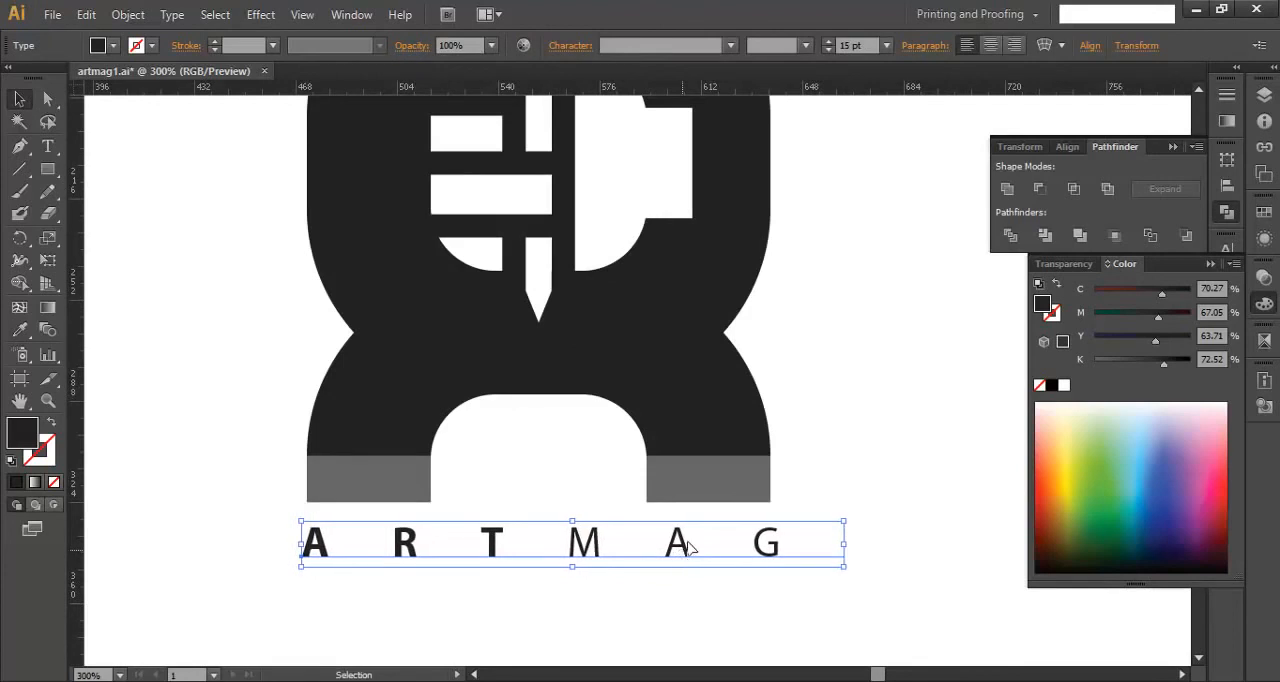
{"action": "scroll", "coordinate": [800, 437], "scroll_direction": "down", "scroll_amount": 1}
{"action": "scroll", "coordinate": [874, 397], "scroll_direction": "up", "scroll_amount": 3}
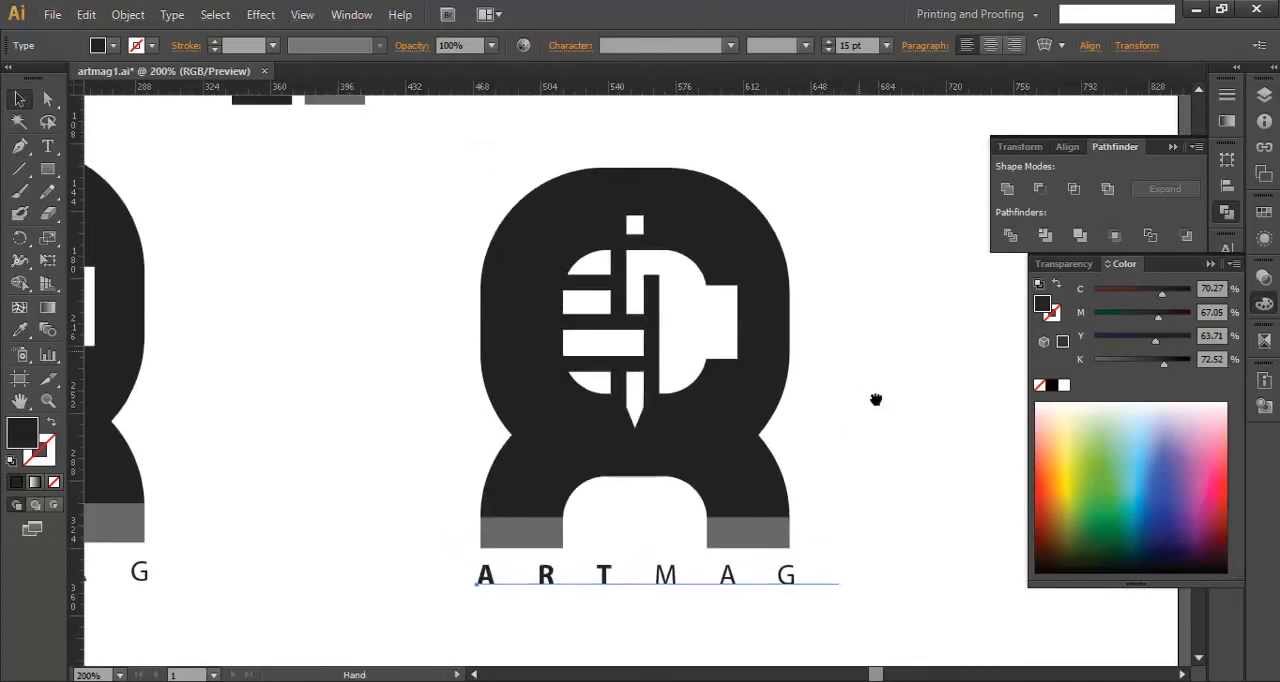
{"action": "scroll", "coordinate": [877, 374], "scroll_direction": "down", "scroll_amount": 1}
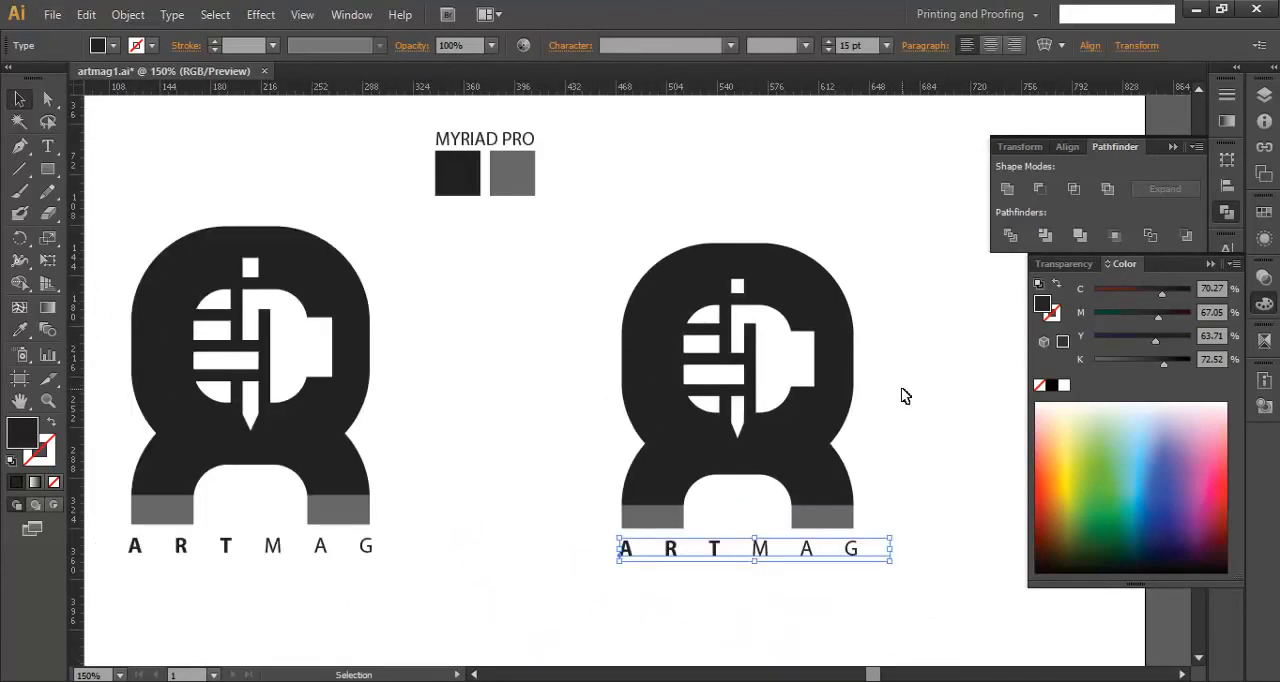